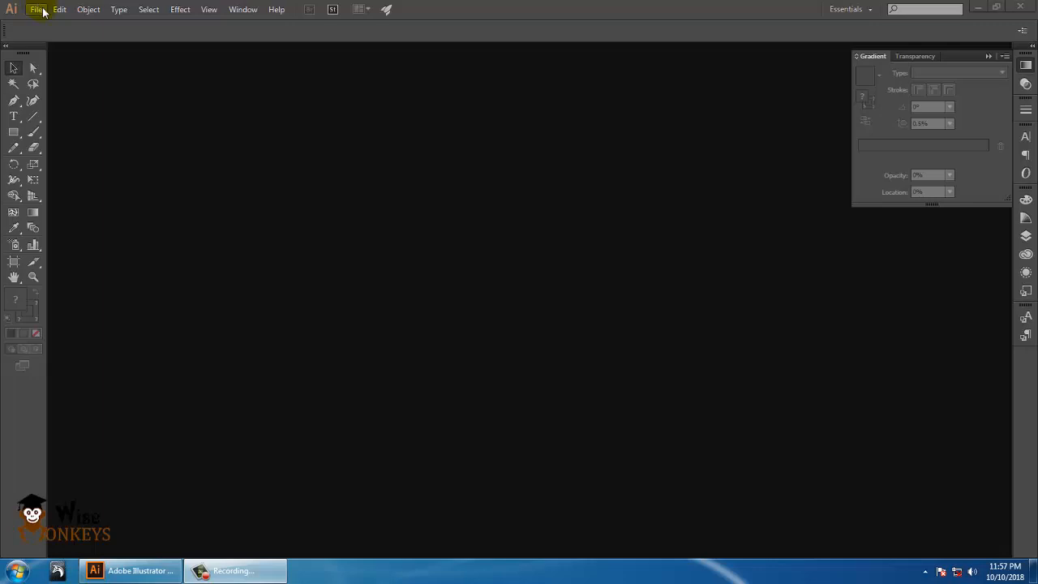
Step: Create a new document at A4 size in landscape orientation
left_click(38, 9)
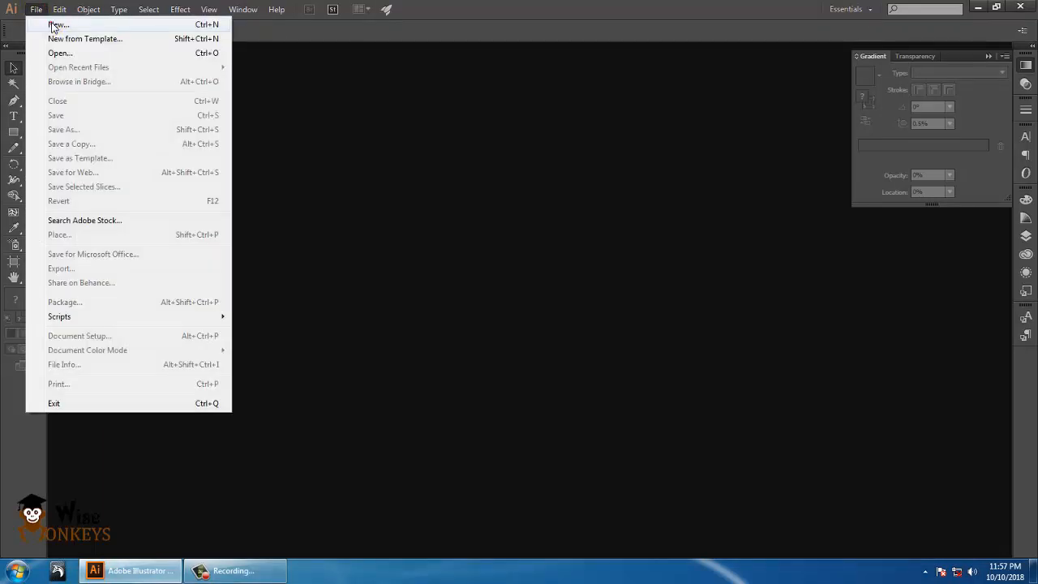
left_click(52, 26)
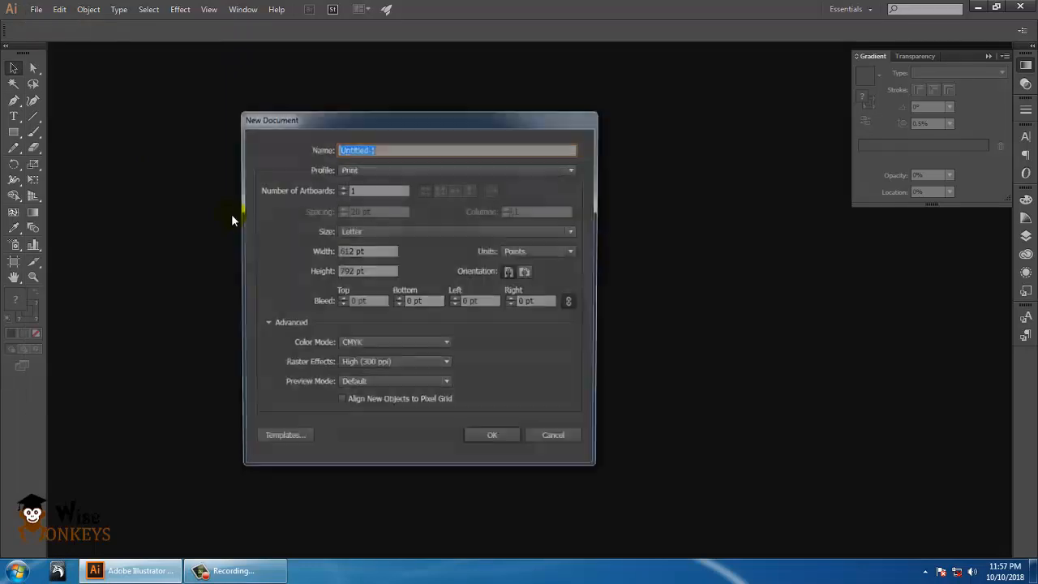
left_click(416, 230)
key("Escape")
left_click(392, 307)
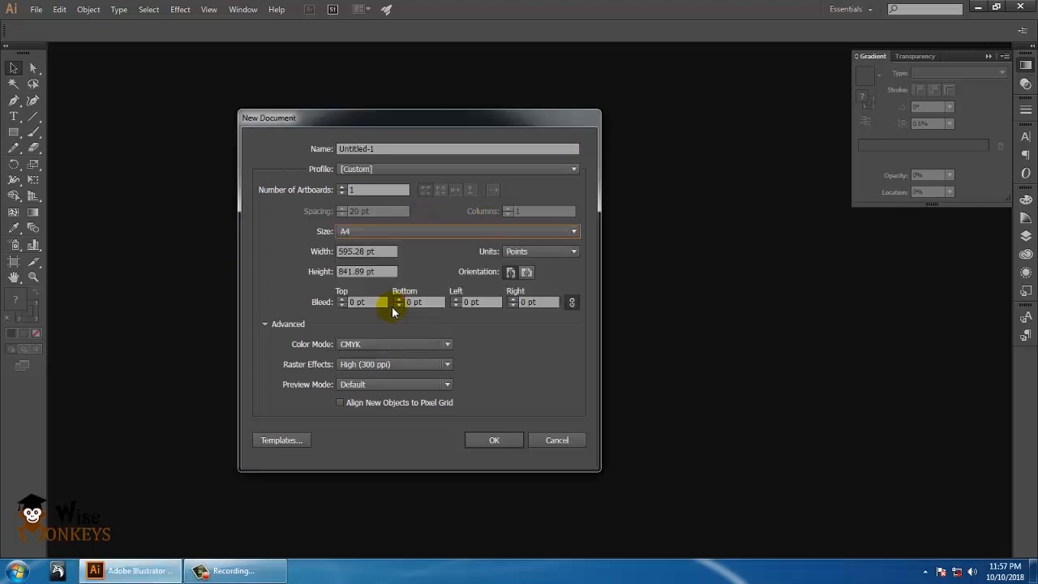
left_click(528, 273)
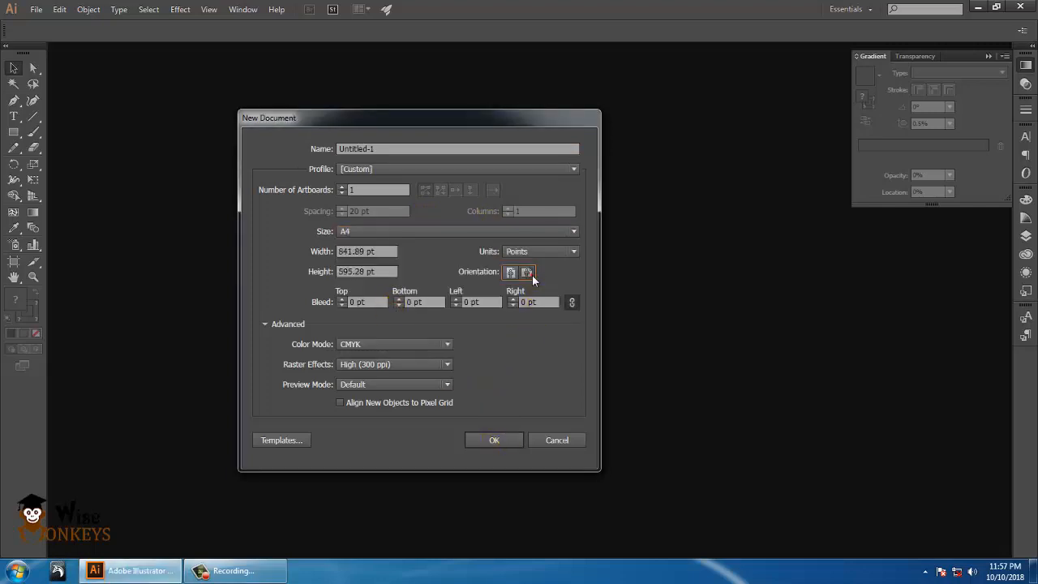
left_click(504, 436)
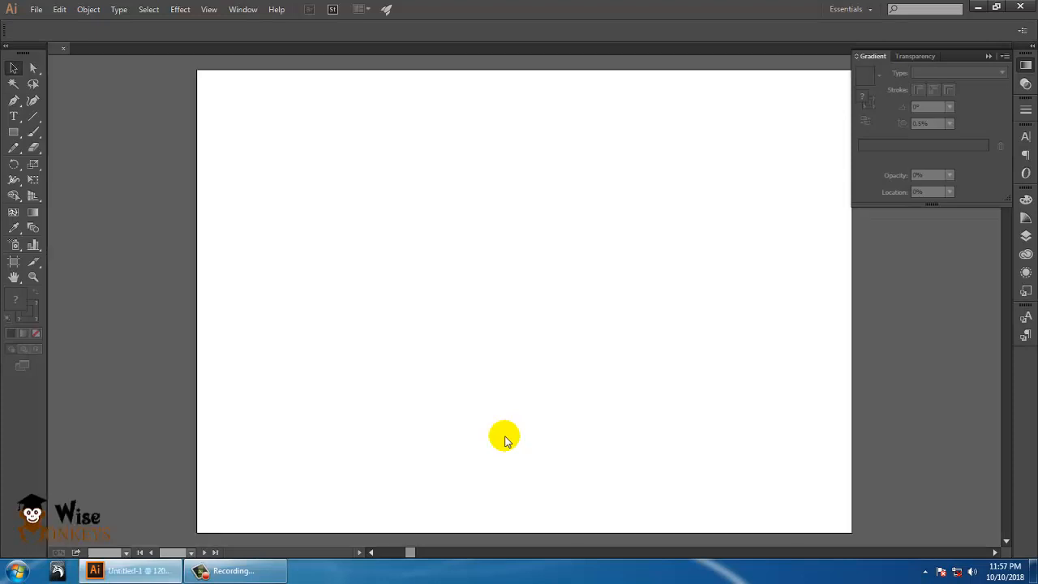
Step: Draw a tall, narrow rectangle about 47 by 537 pt right of the artboard's centre and remove its fill
left_click(13, 132)
left_click(41, 132)
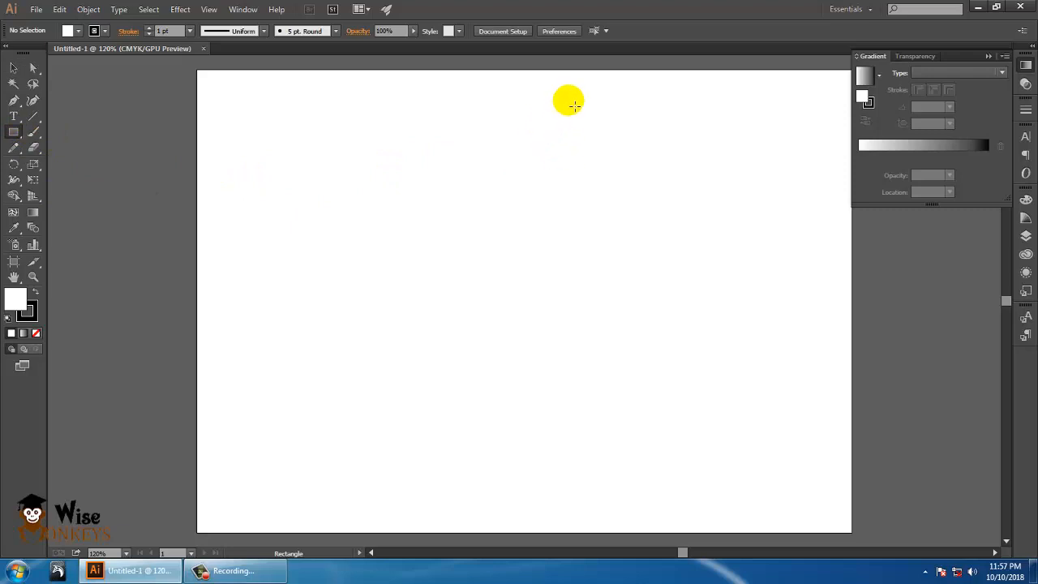
left_click_drag(562, 92, 598, 508)
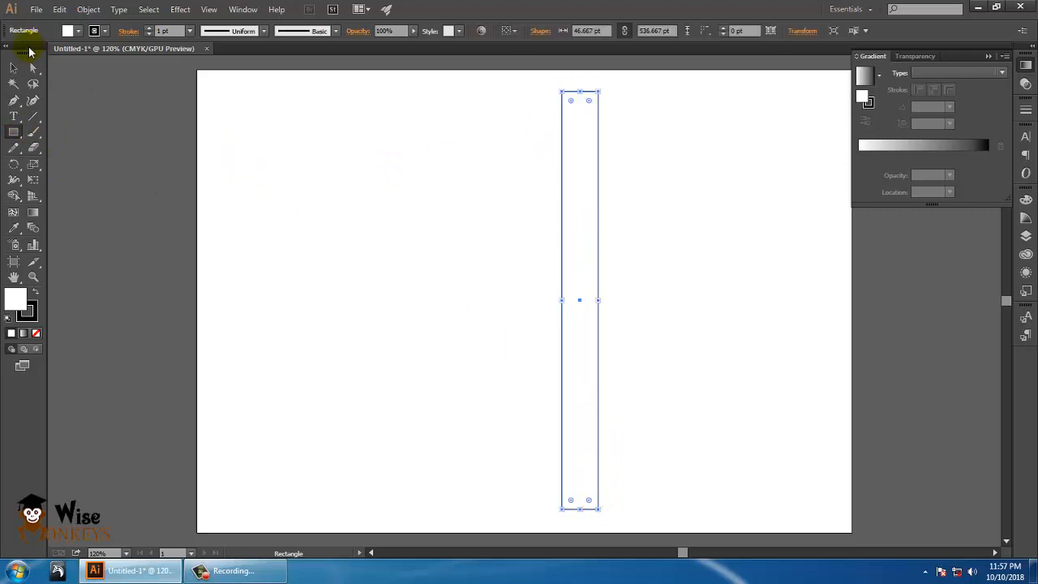
left_click(13, 68)
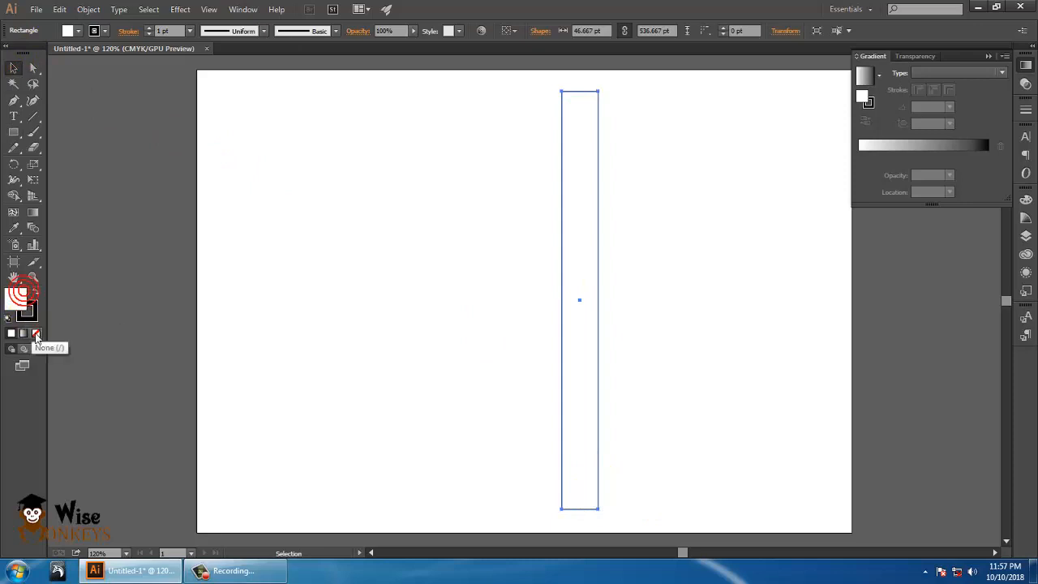
left_click(36, 334)
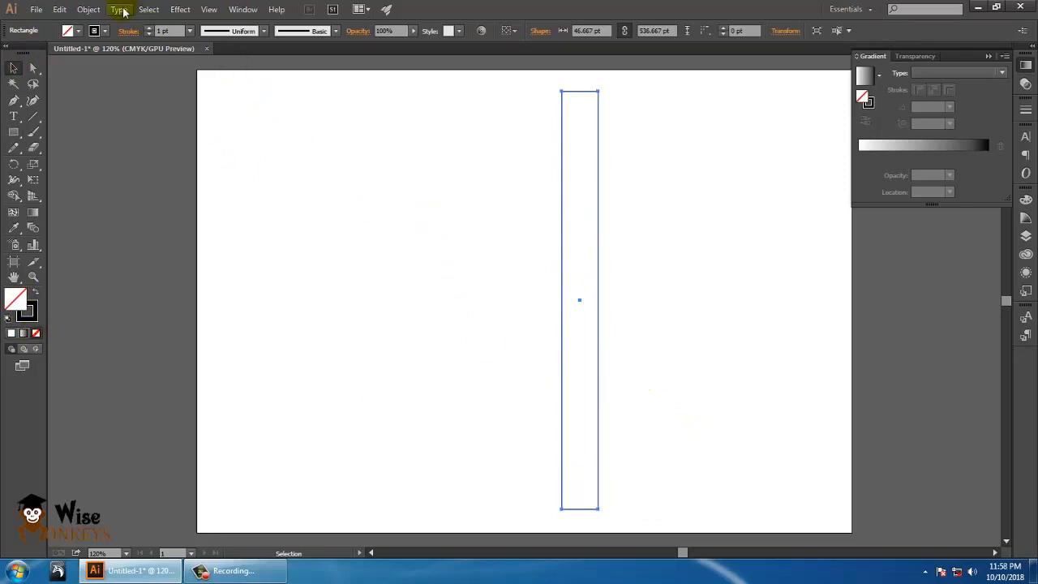
Step: Copy the tall rectangle and paste the duplicate in place
left_click(60, 10)
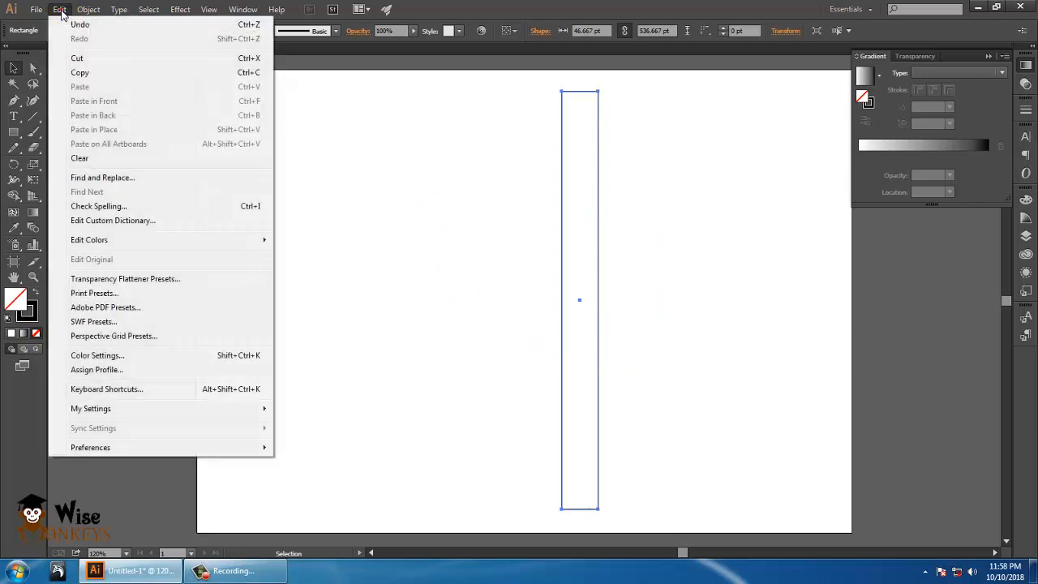
left_click(102, 72)
left_click(60, 10)
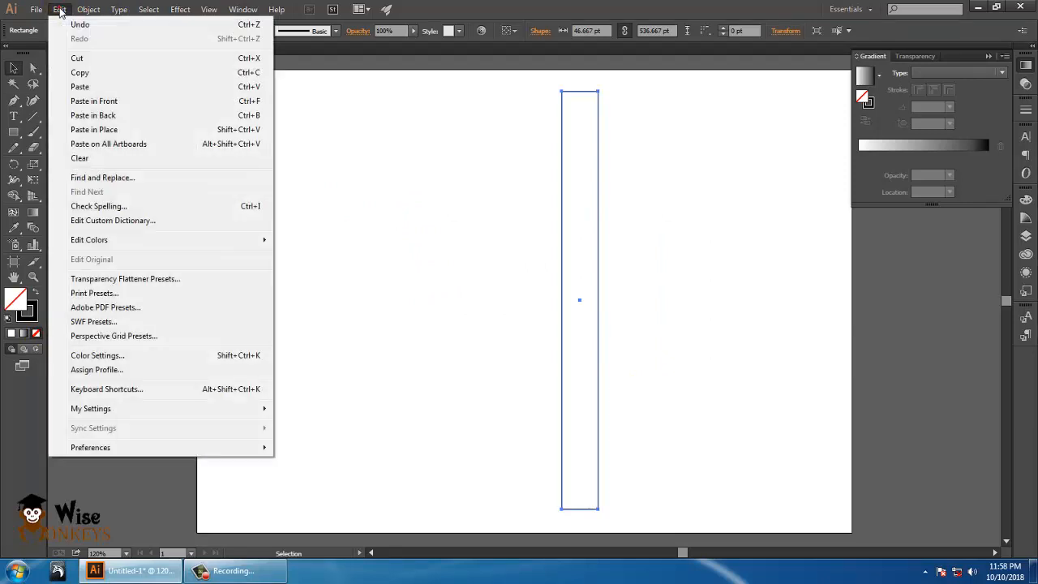
left_click(93, 131)
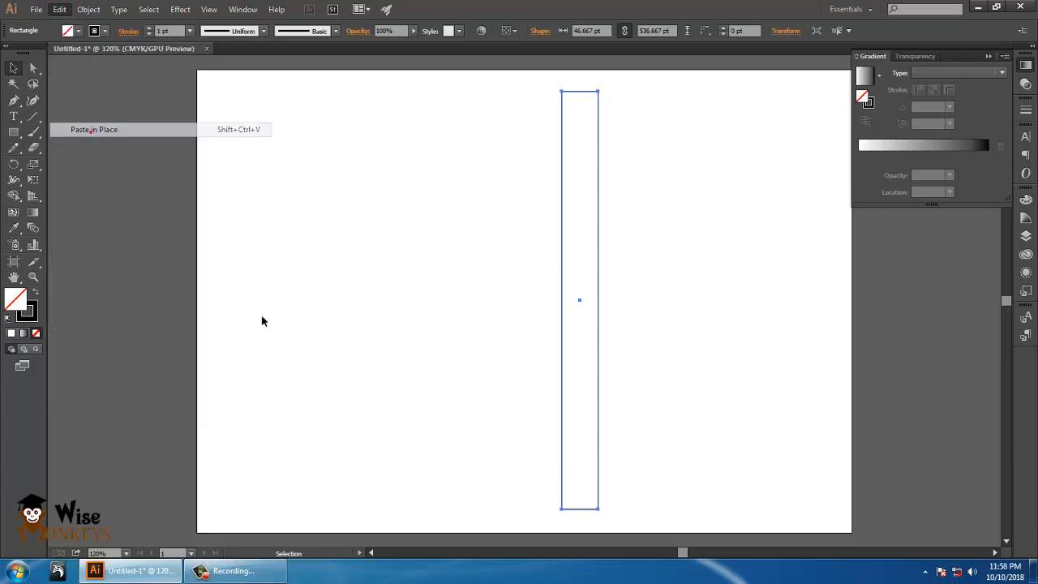
key("a")
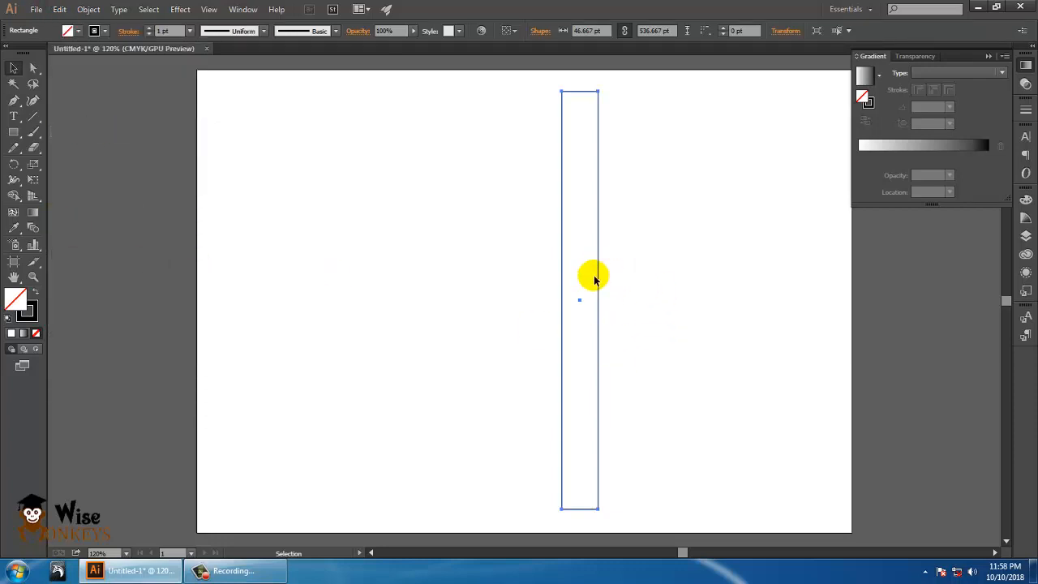
left_click_drag(603, 287, 637, 290)
key("ctrl+z")
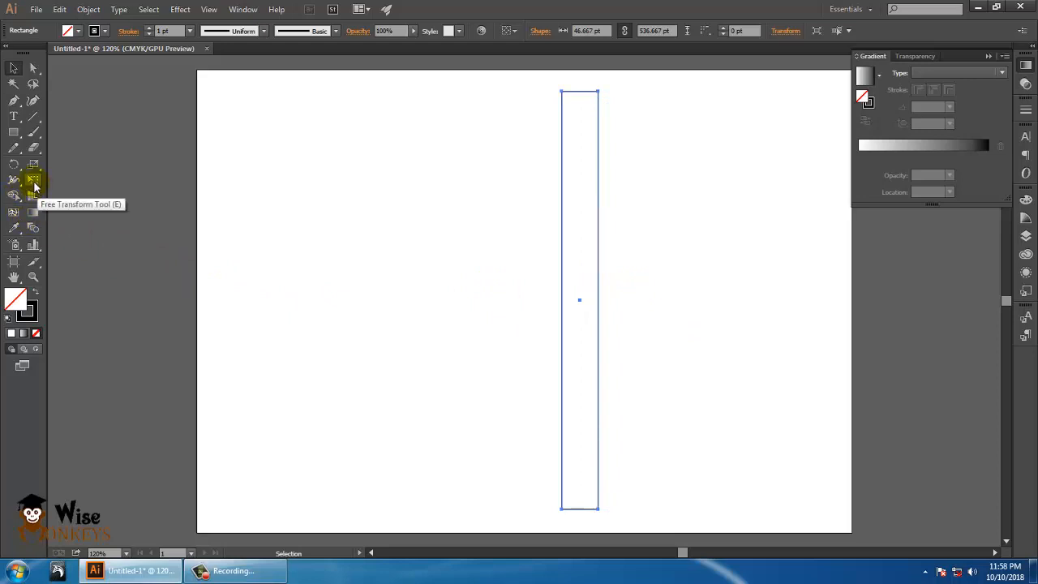
Step: Narrow the pasted rectangle symmetrically about its centre to about 18 pt wide with Free Transform, then deselect it
left_click(34, 187)
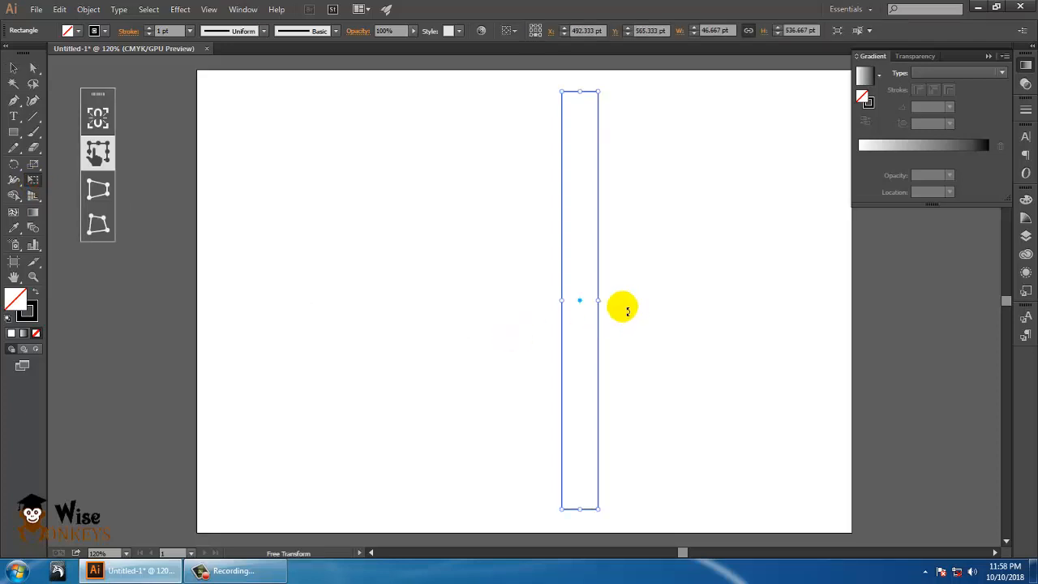
left_click_drag(597, 301, 593, 309)
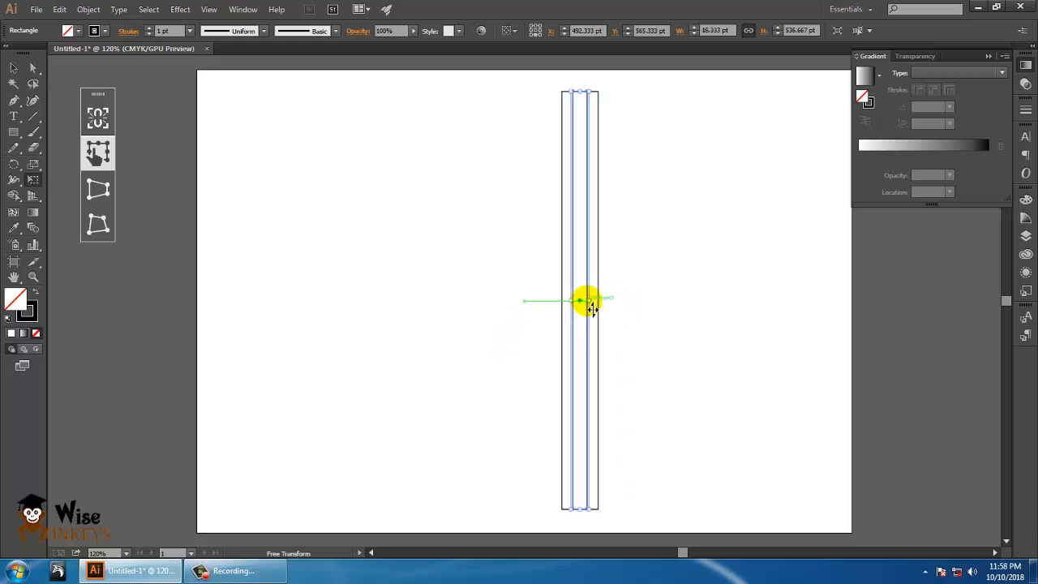
left_click(652, 247)
left_click(16, 70)
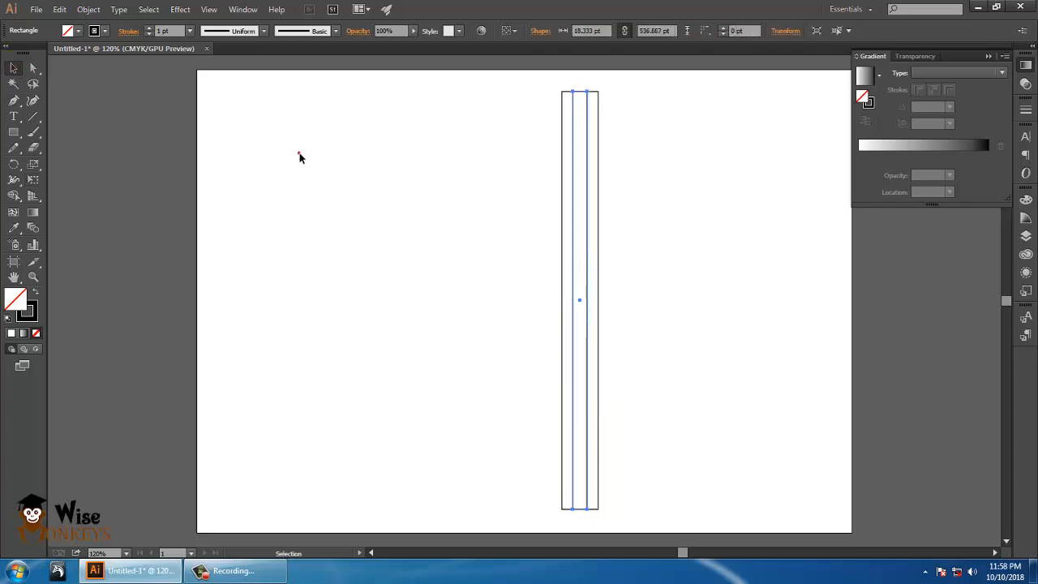
left_click(718, 220)
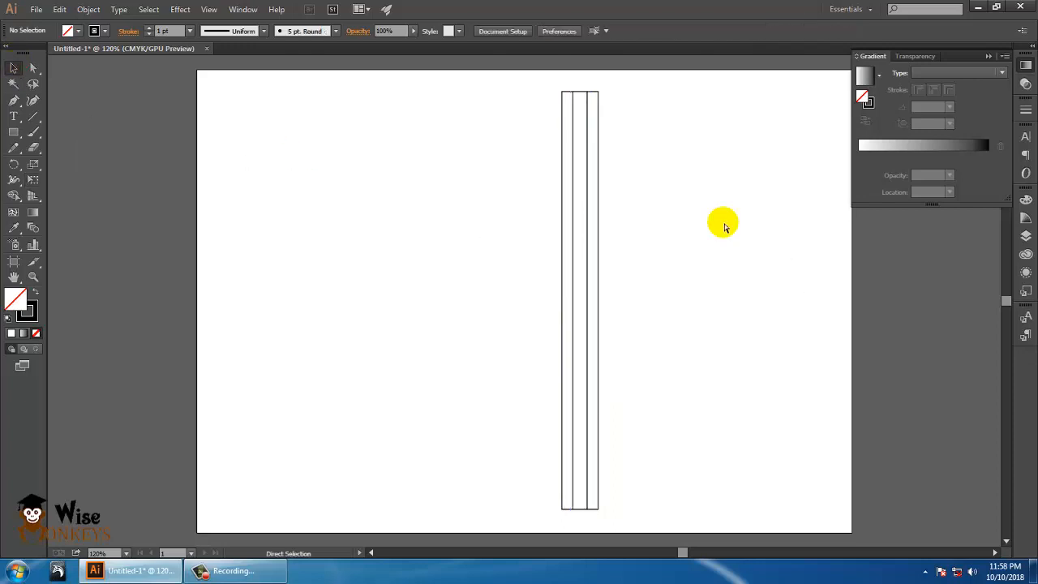
key("ctrl+equal")
key("ctrl+equal")
left_click_drag(676, 357, 656, 136)
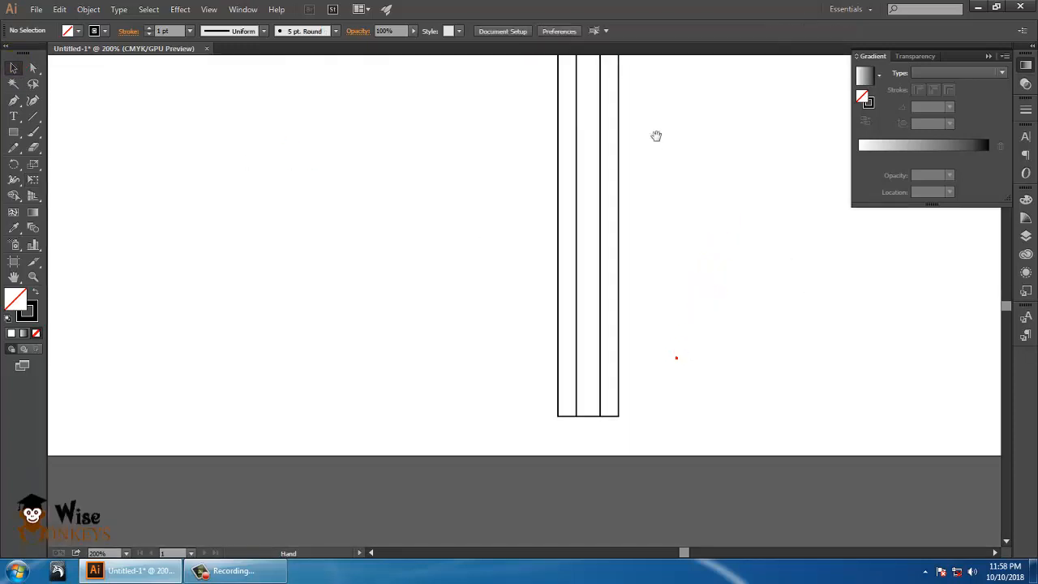
left_click_drag(621, 343, 724, 361)
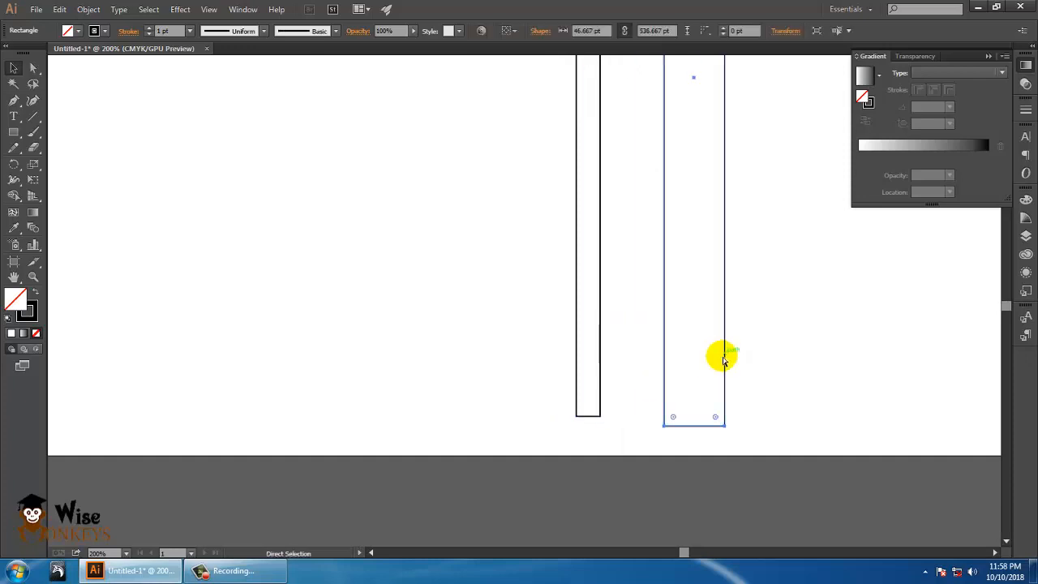
key("ctrl+z")
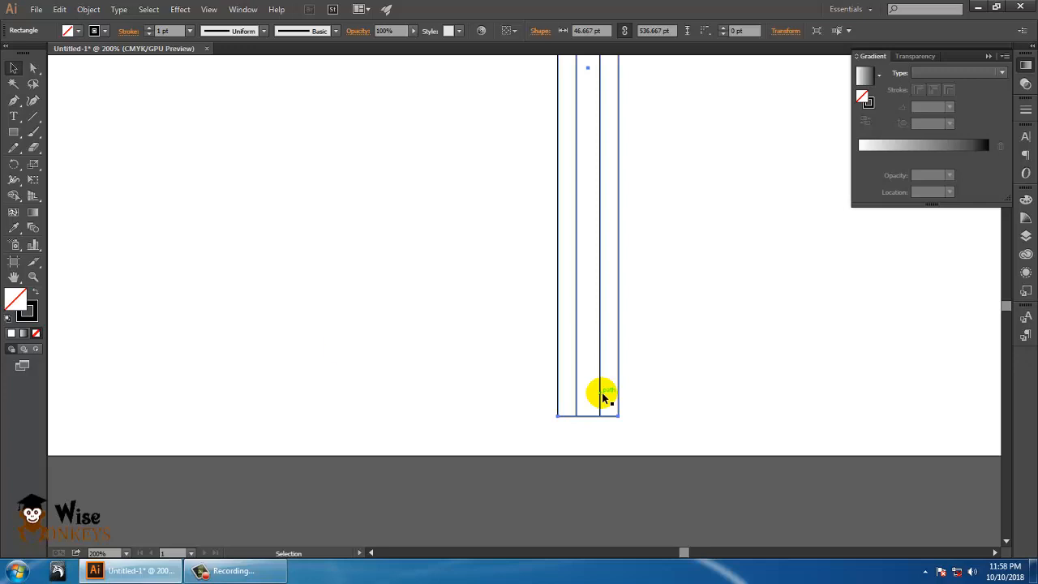
Step: Draw a square about 47 pt wide directly below the outer rectangle, starting at its lower-left corner and matching its width
left_click(13, 131)
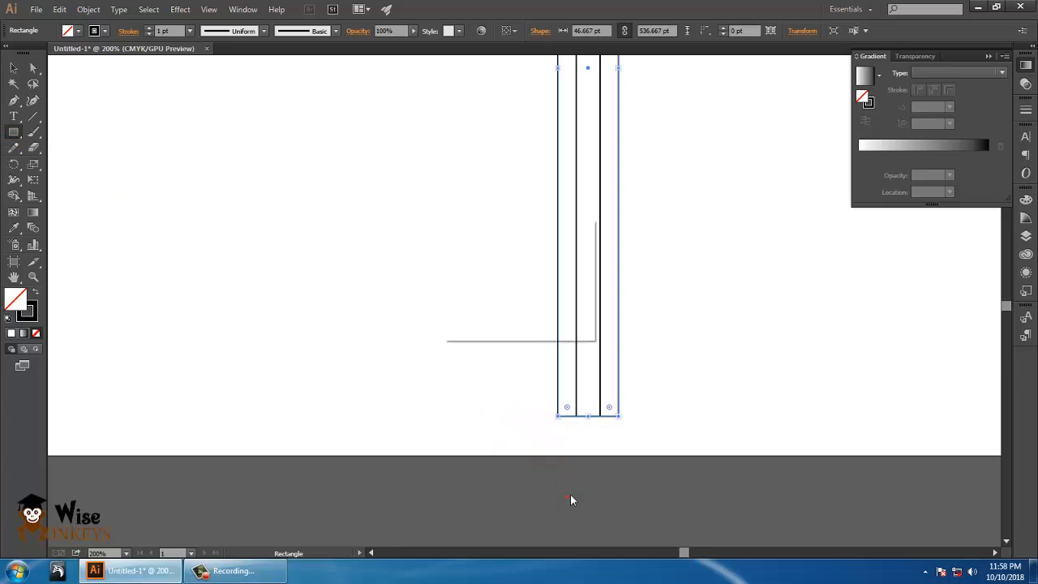
left_click(558, 397)
left_click(545, 308)
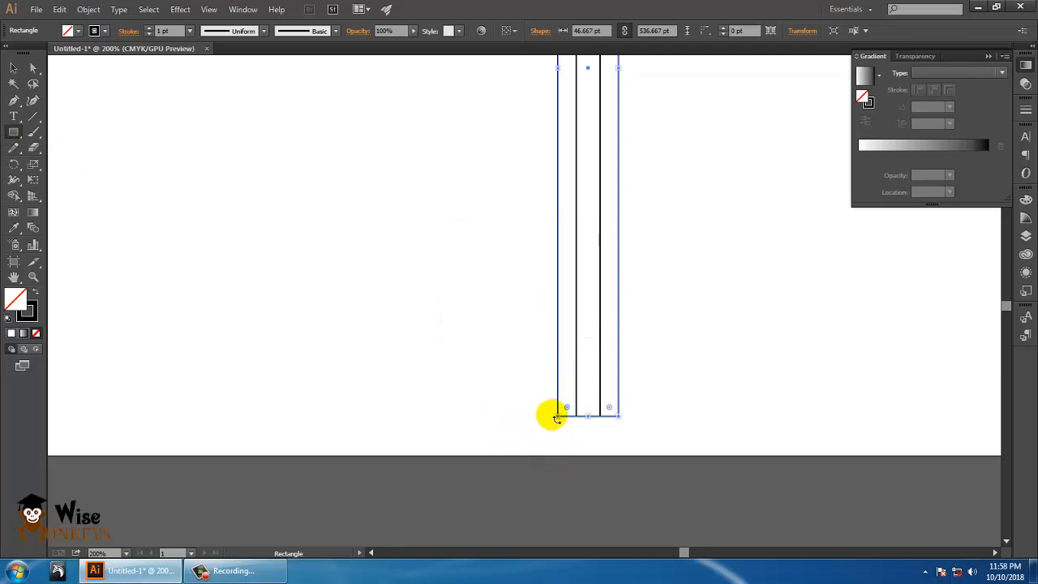
left_click(13, 67)
left_click(313, 197)
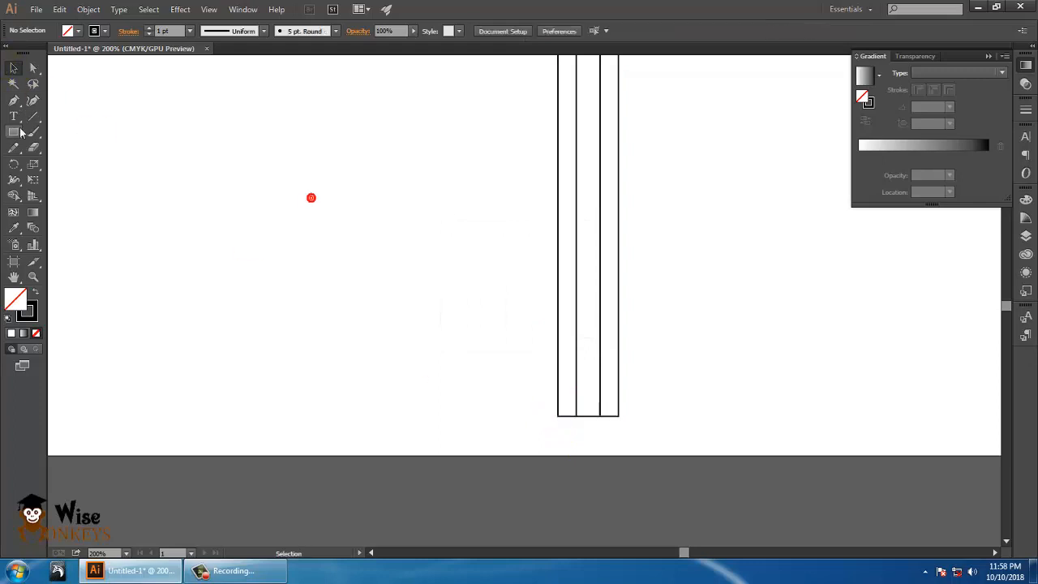
key("m")
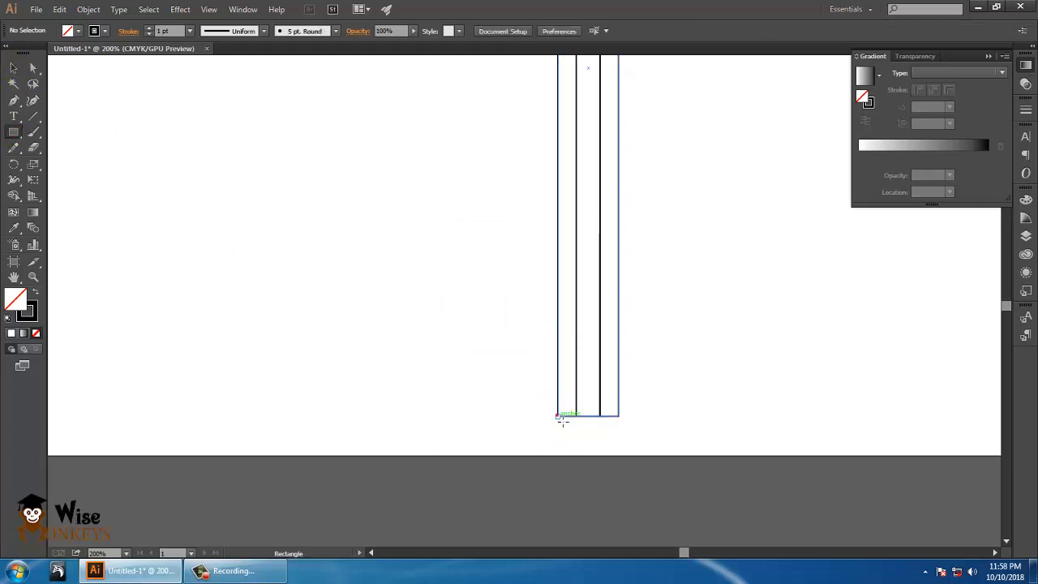
left_click_drag(558, 416, 621, 479)
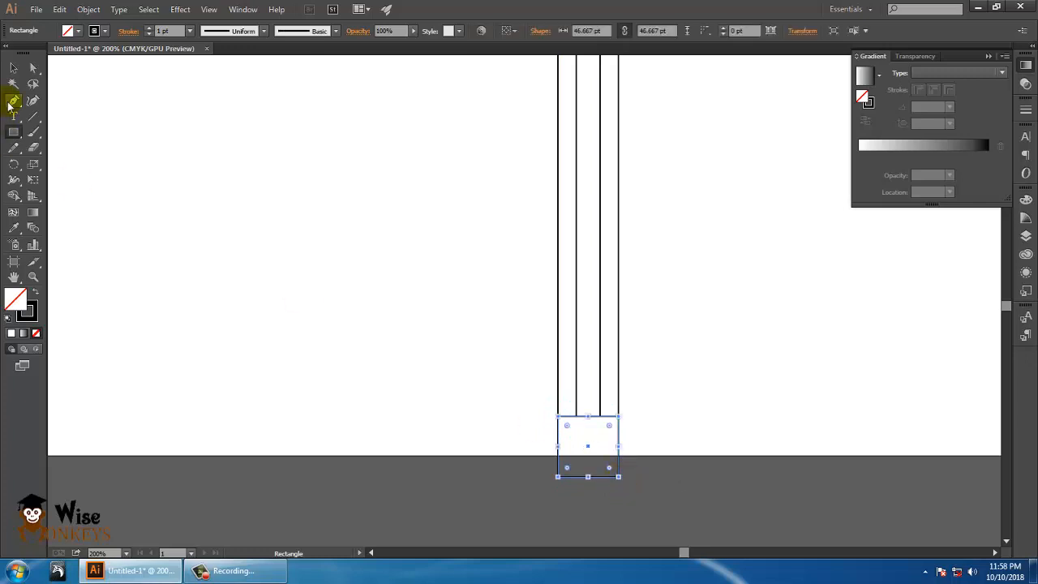
Step: Select the square's two lower anchor points and align them to their horizontal centre to form a triangular pencil tip
left_click(32, 68)
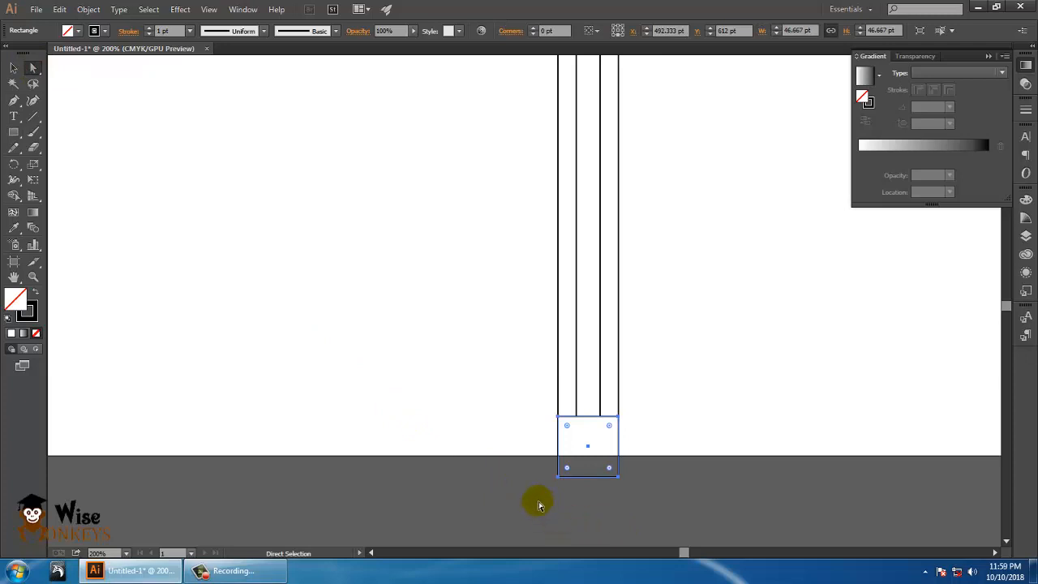
left_click_drag(527, 505, 673, 470)
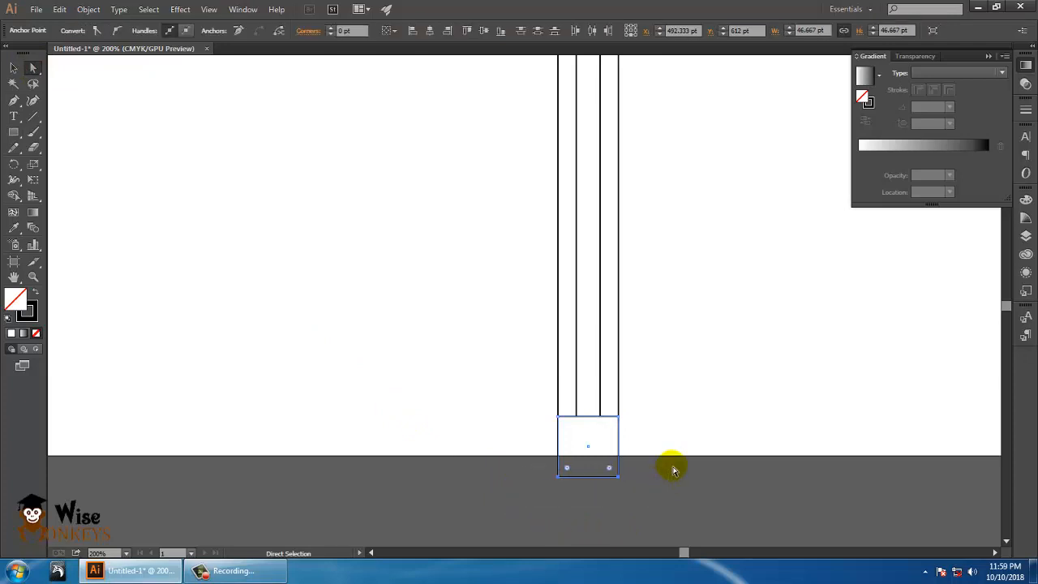
left_click(433, 36)
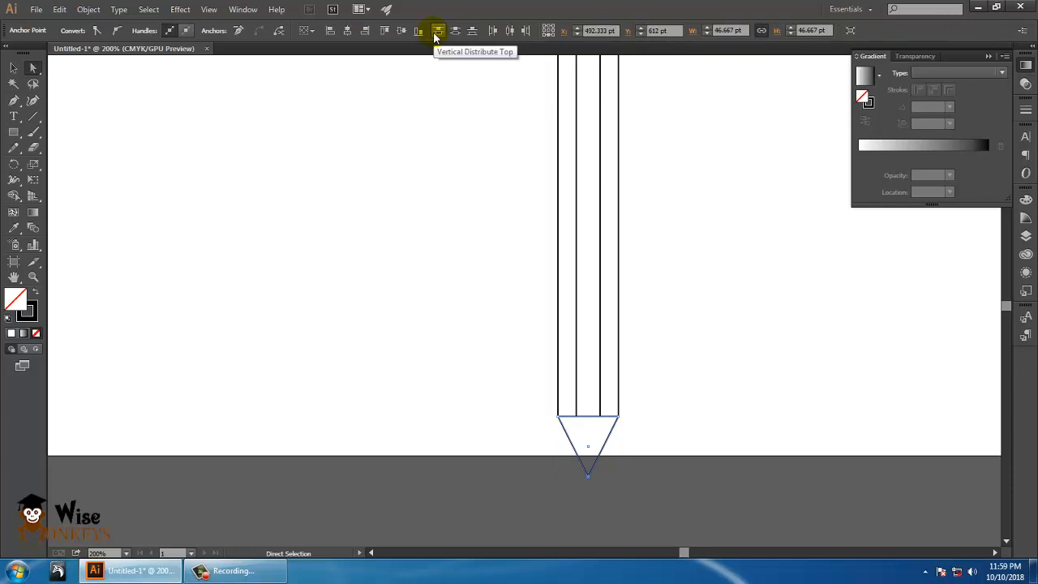
Step: Add three anchor points to the triangular tip's upper edge, one under each inner rectangle corner and one at the midpoint
key("ctrl+plus")
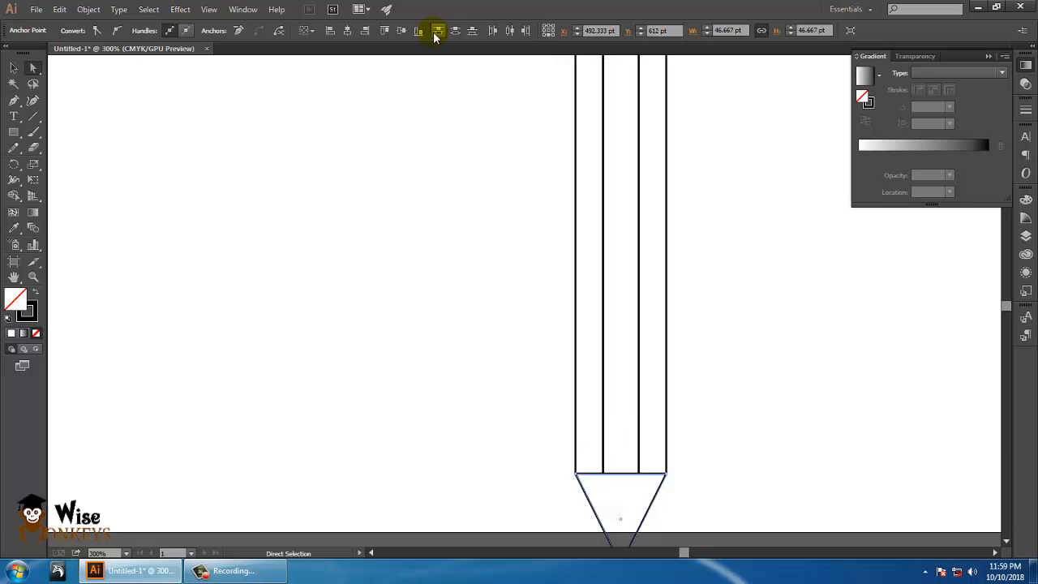
left_click_drag(656, 431, 492, 231)
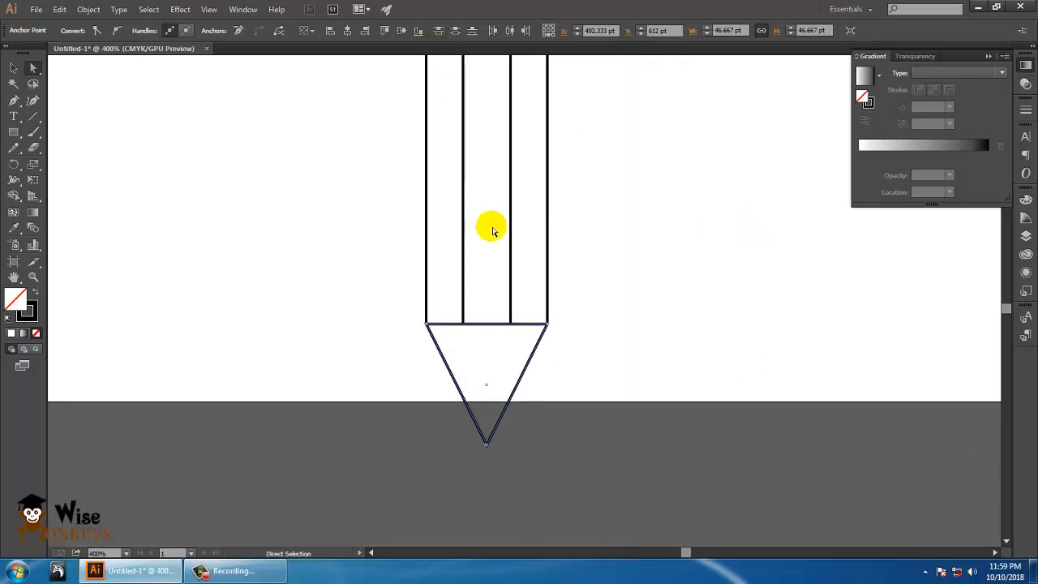
key("ctrl+plus")
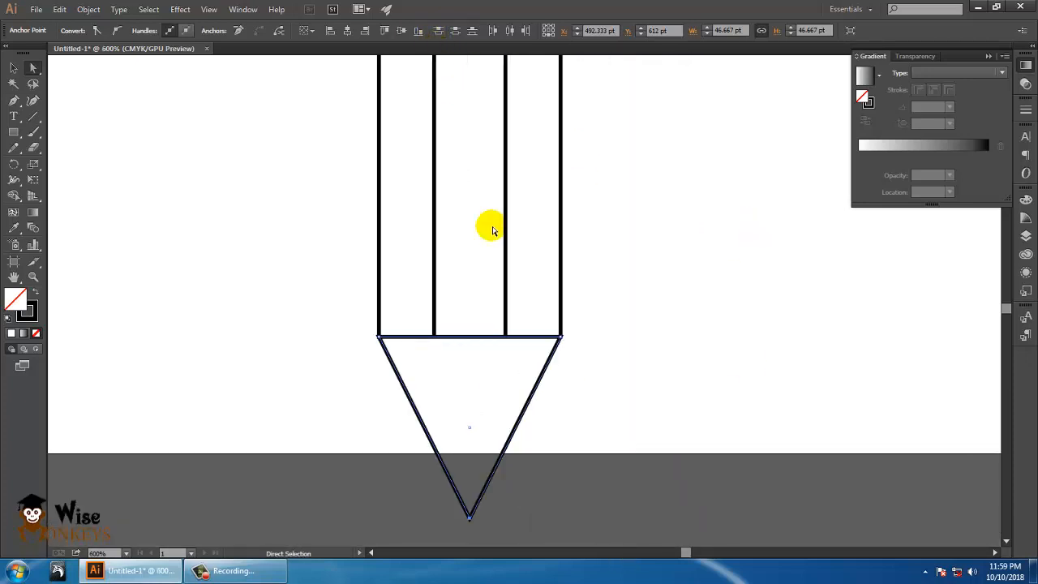
left_click(13, 106)
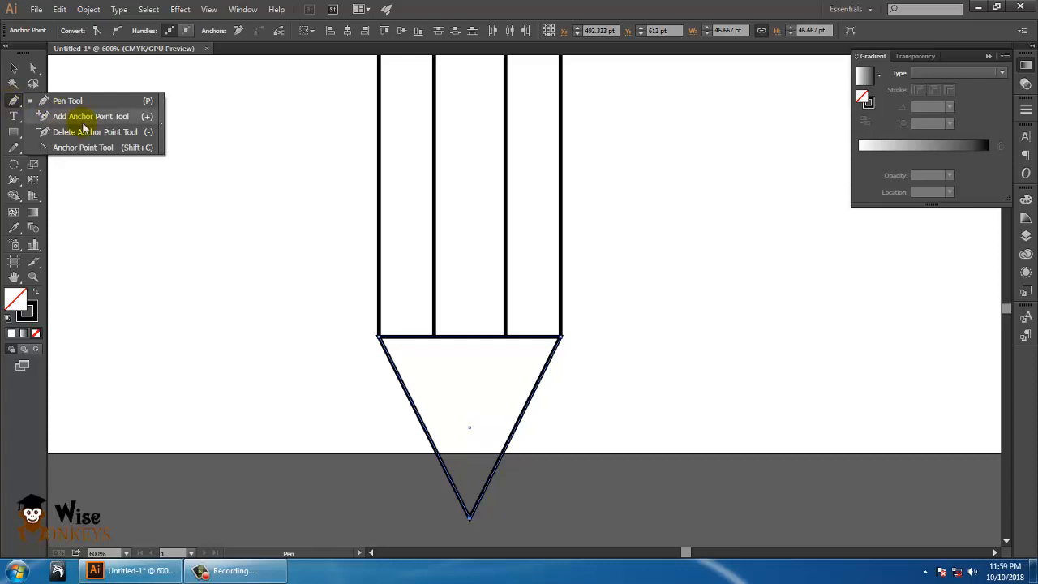
left_click(16, 70)
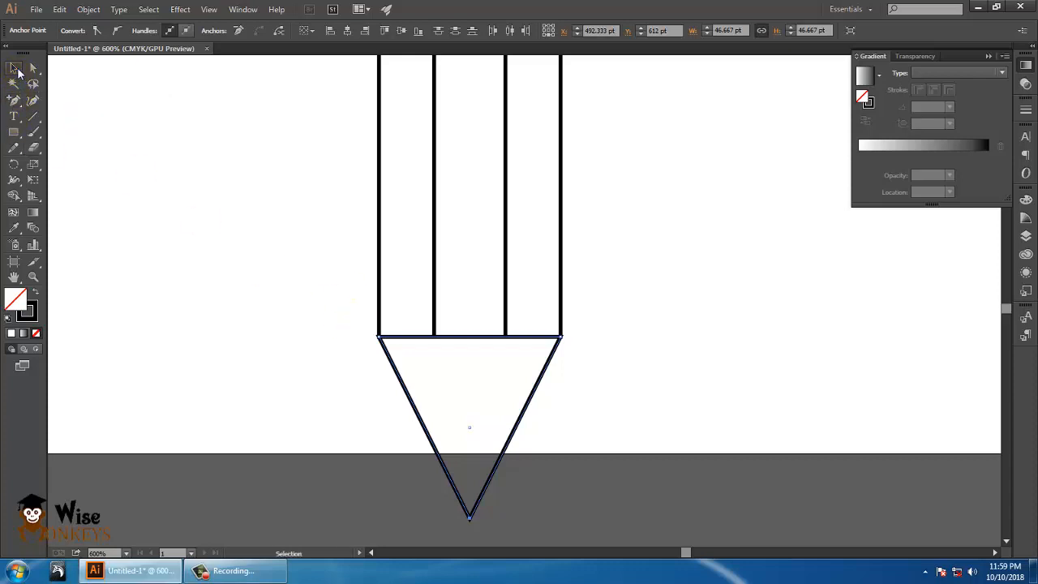
mouse_move(287, 229)
left_mouse_down()
mouse_move(359, 294)
mouse_move(706, 523)
left_mouse_up()
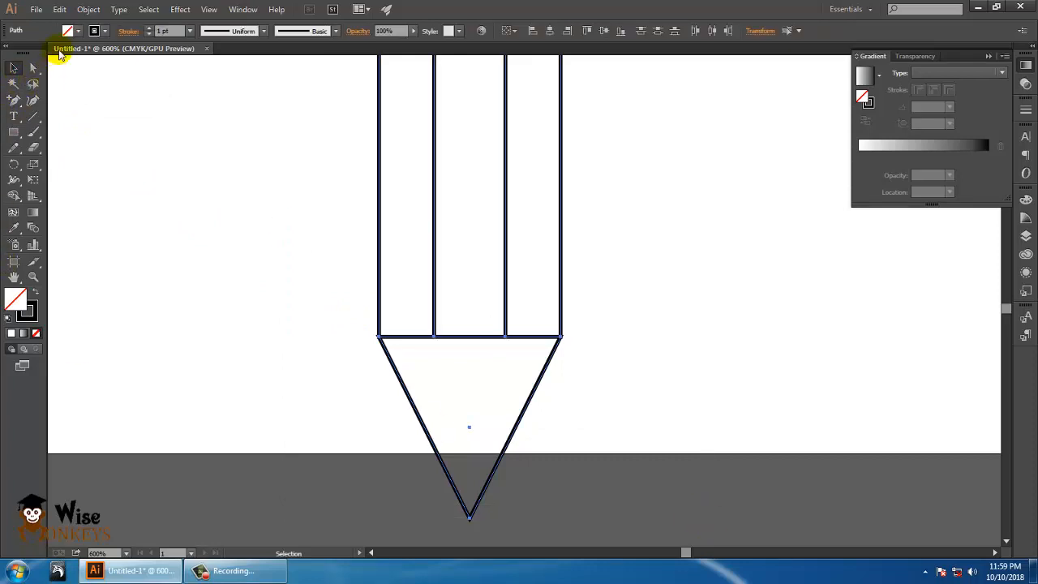
left_click(16, 101)
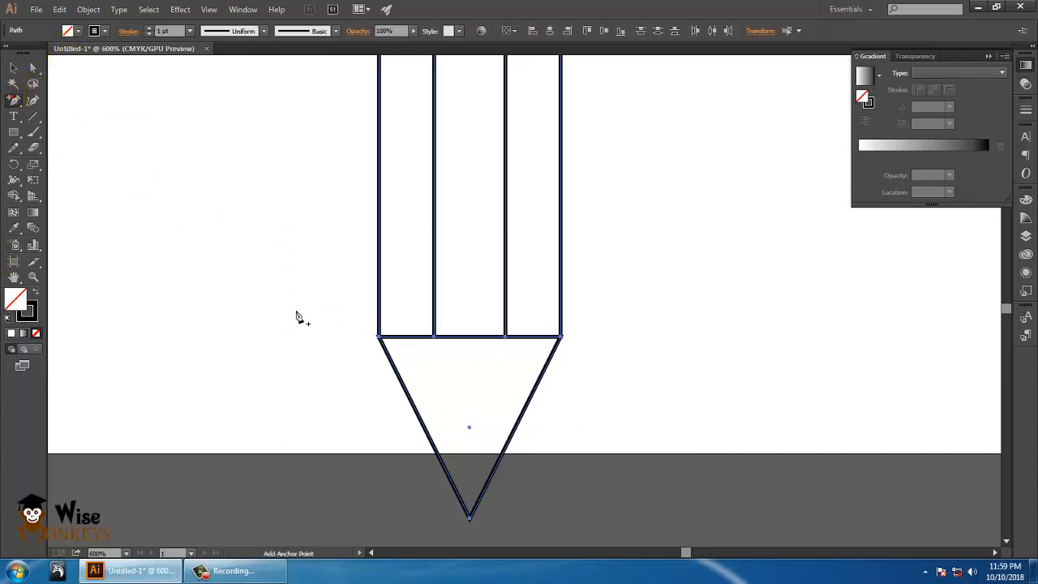
left_click(435, 337)
left_click(468, 337)
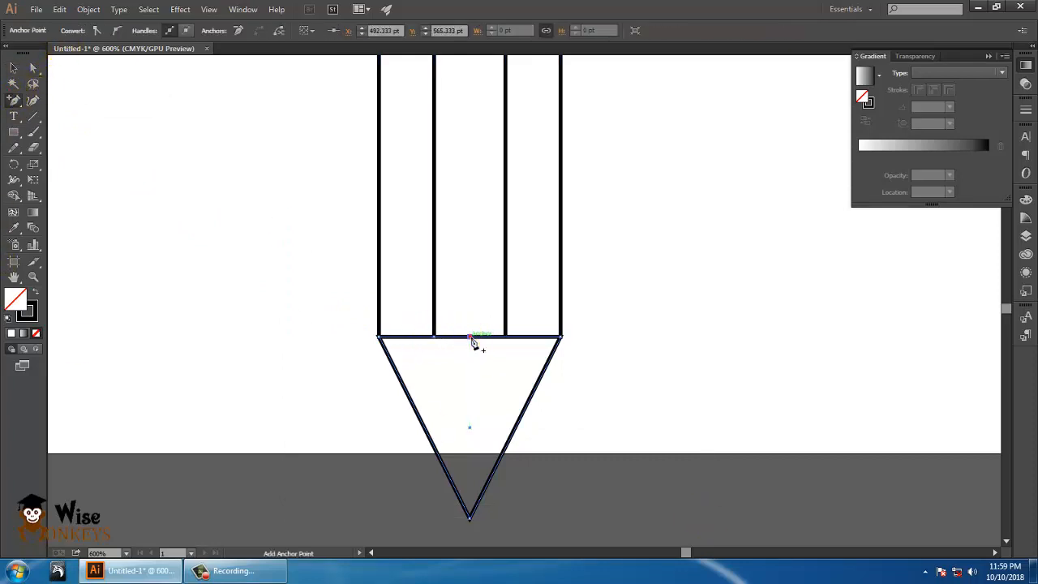
left_click(507, 337)
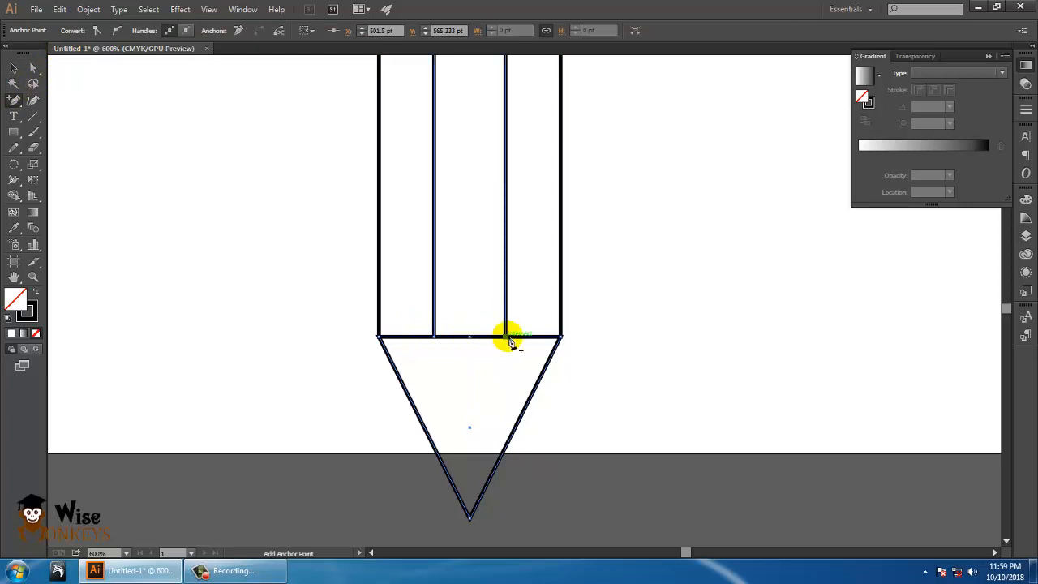
Step: Move the tip's two outer added points and the inner rectangle's lower corners up 13 pt together, then deselect
left_click(33, 69)
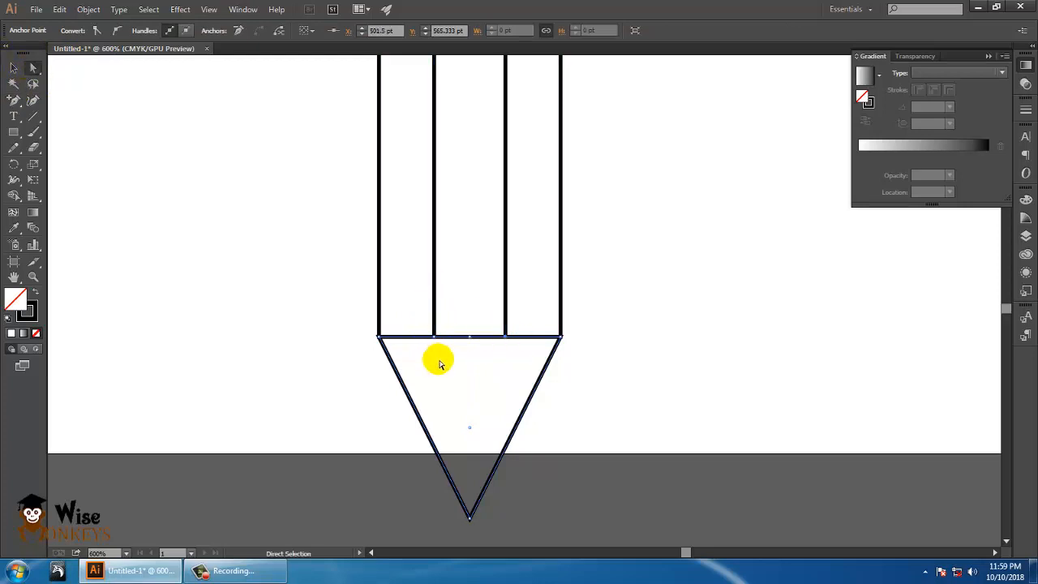
left_click_drag(417, 362, 441, 324)
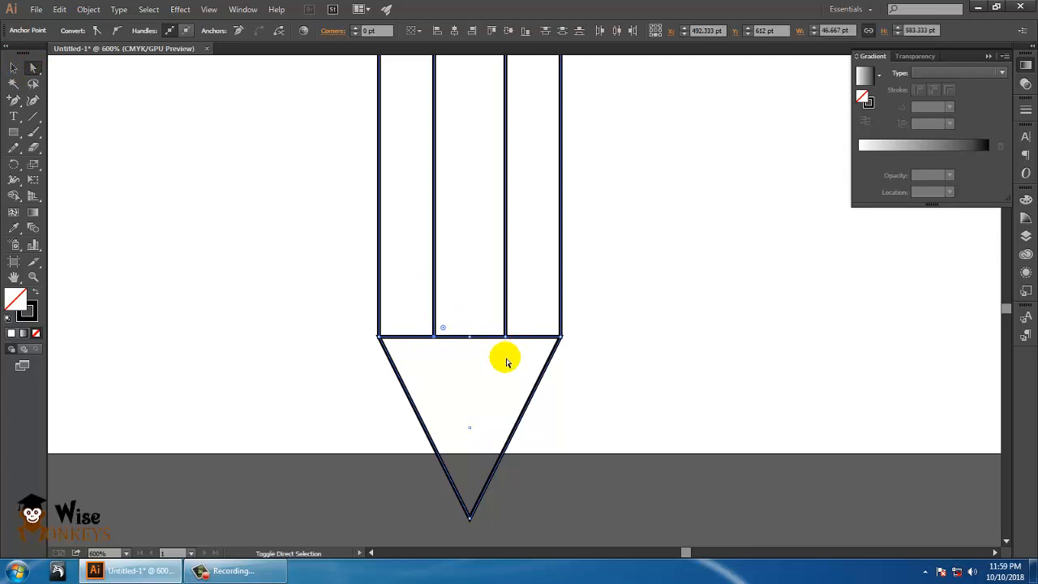
left_click_drag(495, 358, 523, 316)
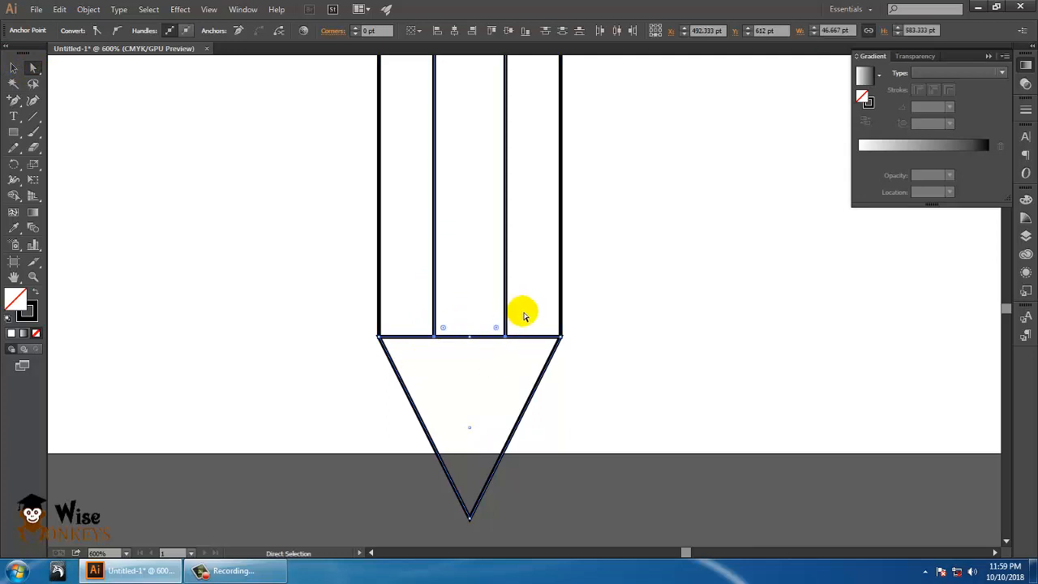
key("Up")
key("Up")
key("Up")
key("Up")
key("Up")
key("Up")
key("Up")
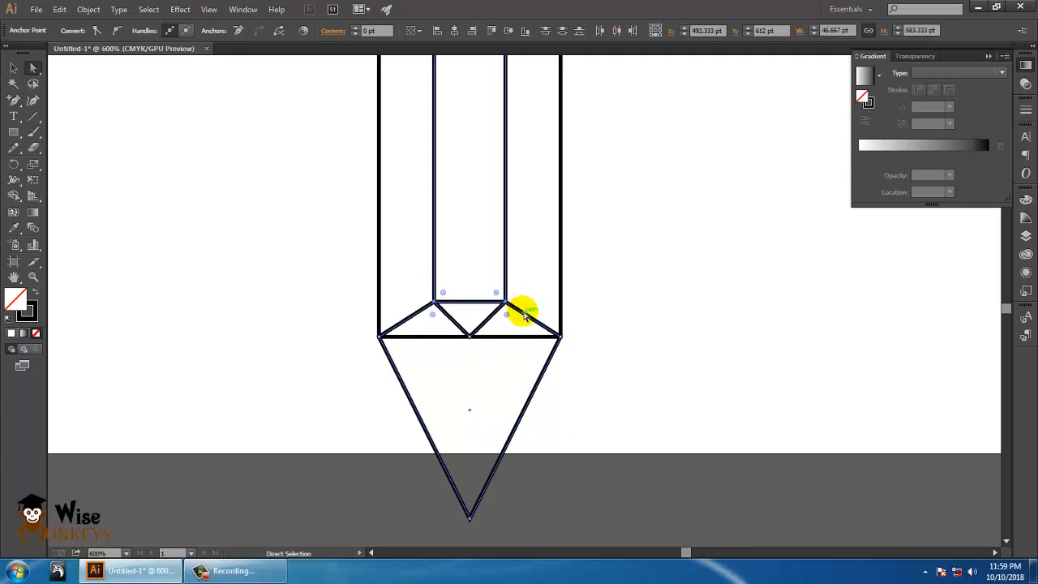
key("Up")
key("Up")
key("Up")
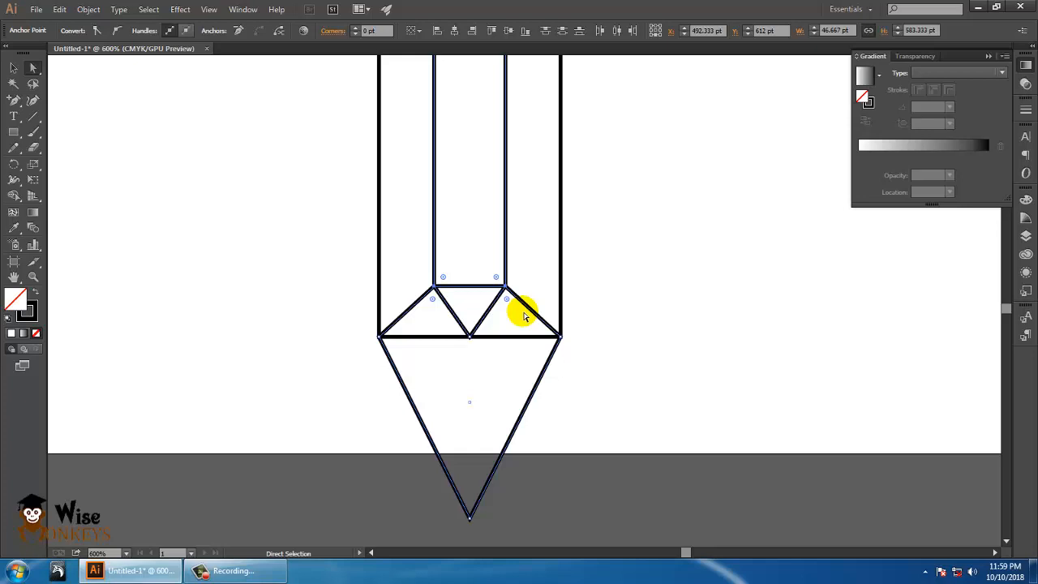
left_click(629, 298)
Step: Add an anchor point at the midpoint of the inner rectangle's lower edge
left_click(440, 278)
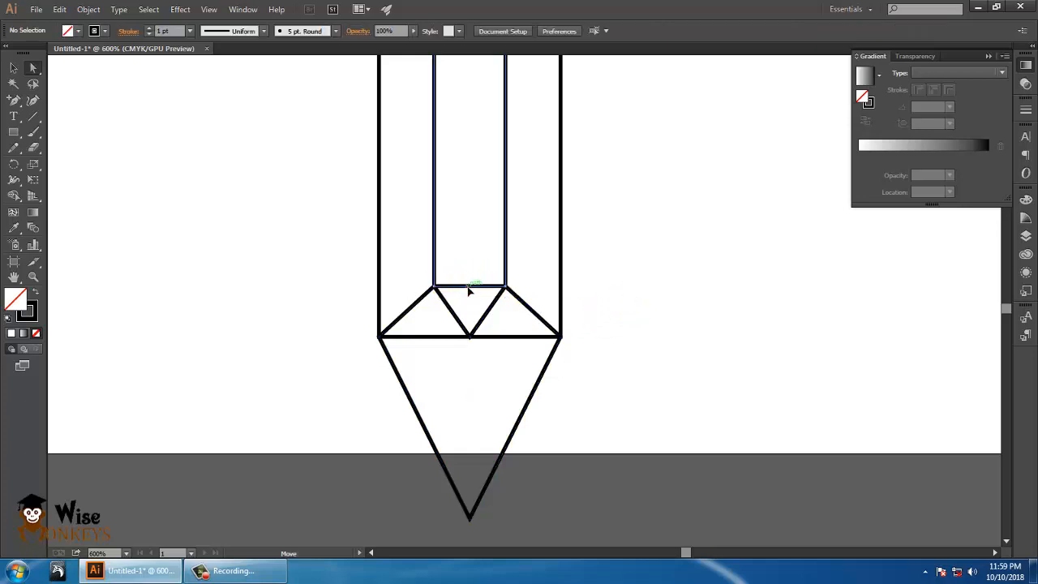
left_click(13, 100)
left_click(458, 286)
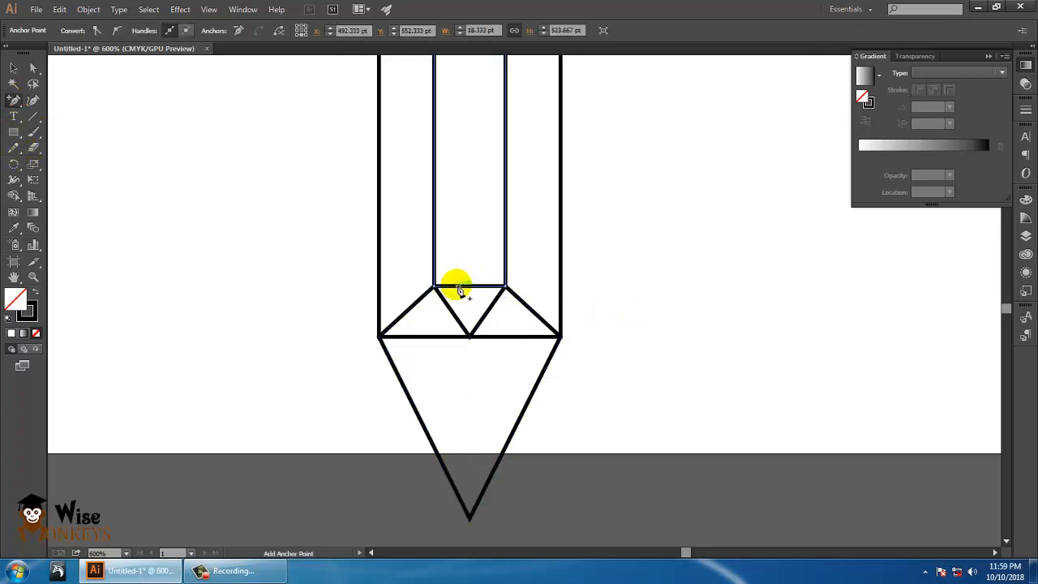
left_click(470, 285)
left_click(32, 69)
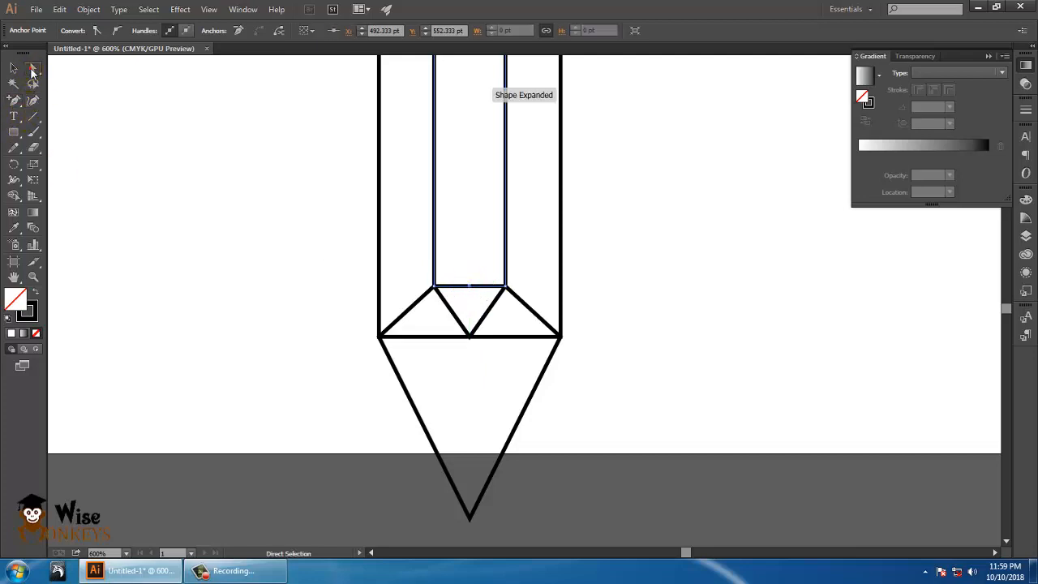
Step: Move the inner rectangle's new midpoint anchor down 13 pt to meet the V-shaped notch of the tip
left_click(597, 293)
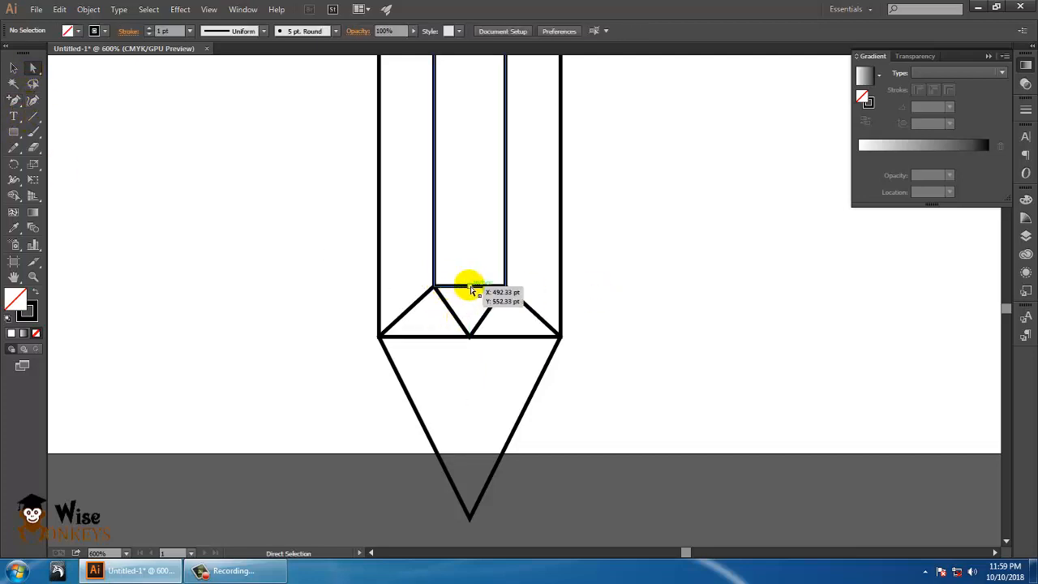
left_click(473, 290)
key("Down")
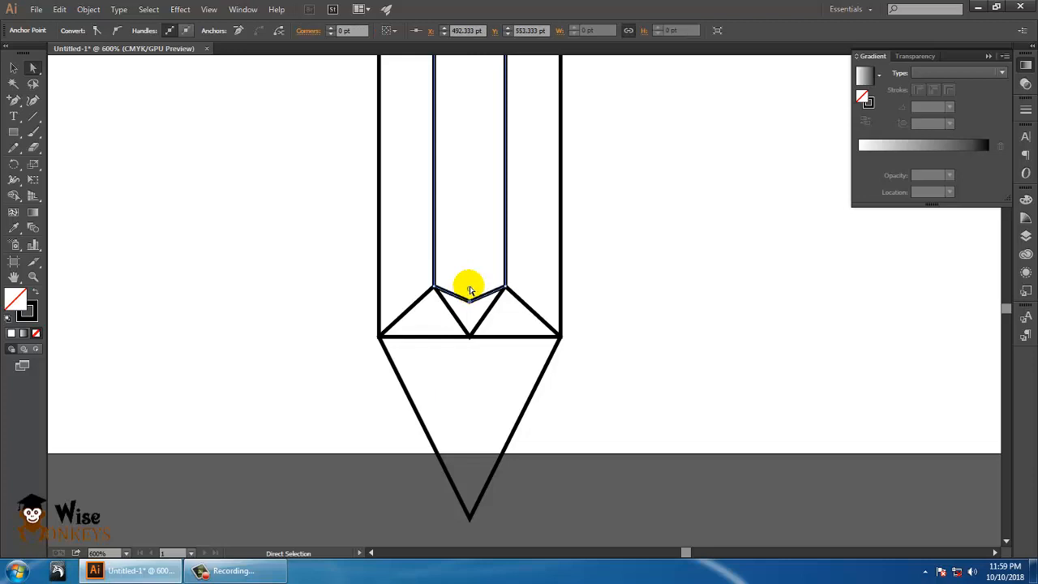
key("Down")
key("Down")
key("Down")
key("Down")
key("Down")
key("Down")
key("Down")
key("Down")
key("Down")
key("Down")
key("Down")
key("Down")
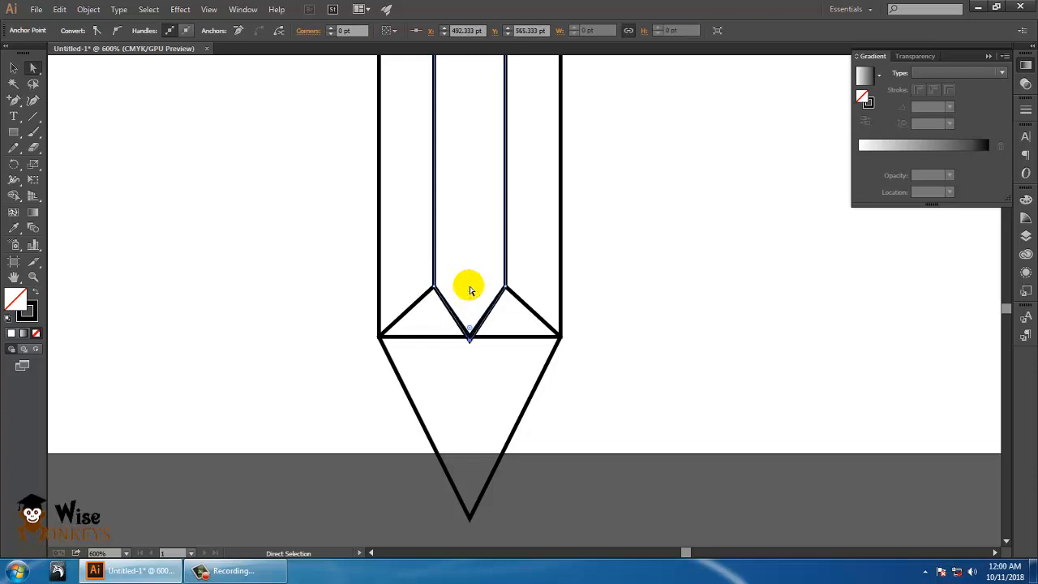
Step: Add three anchor points to the outer rectangle's lower edge, at its midpoint and in line with the inner rectangle's sides
left_click(15, 98)
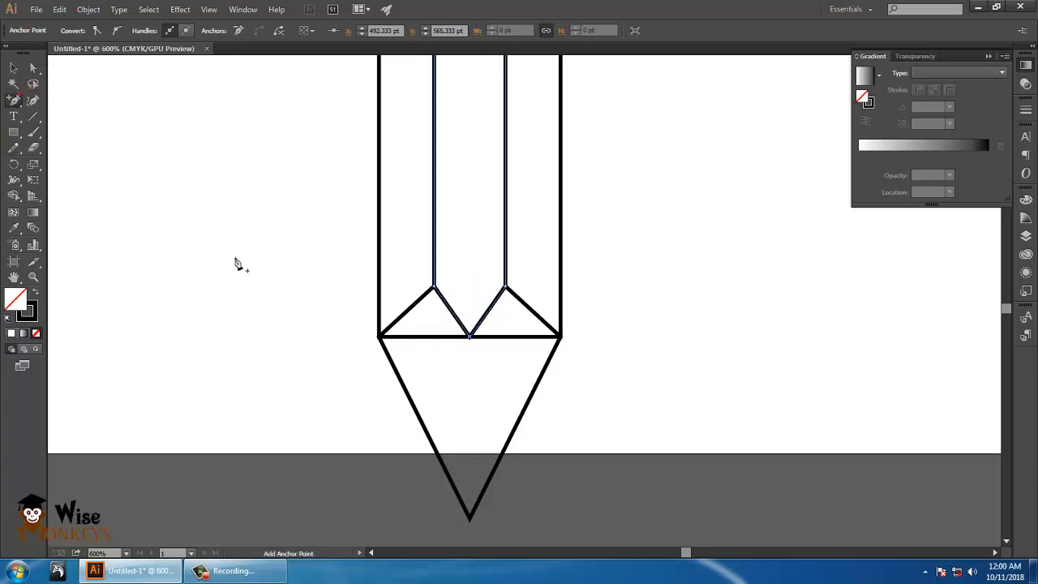
left_click(434, 336)
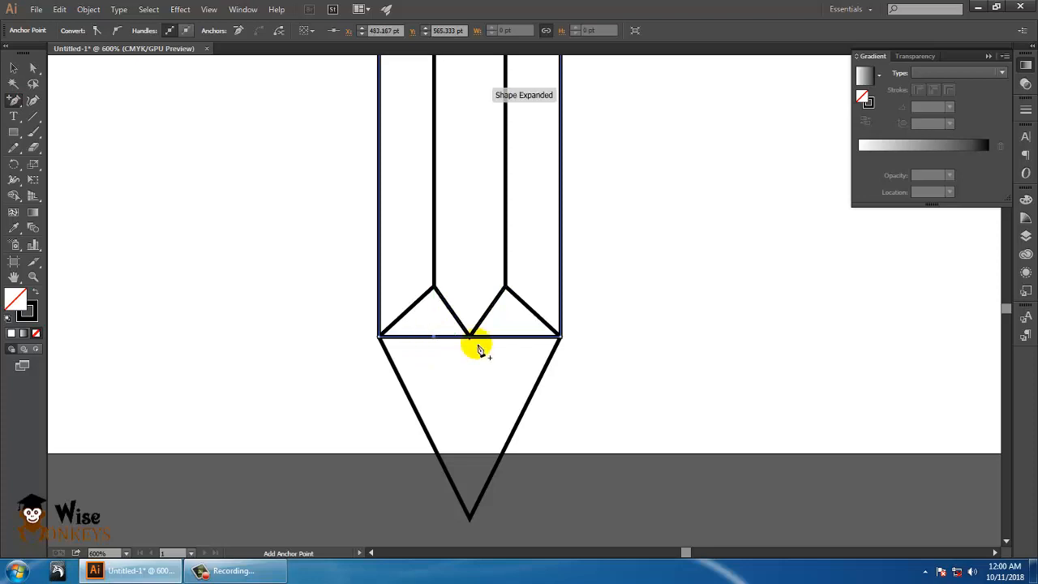
left_click(469, 335)
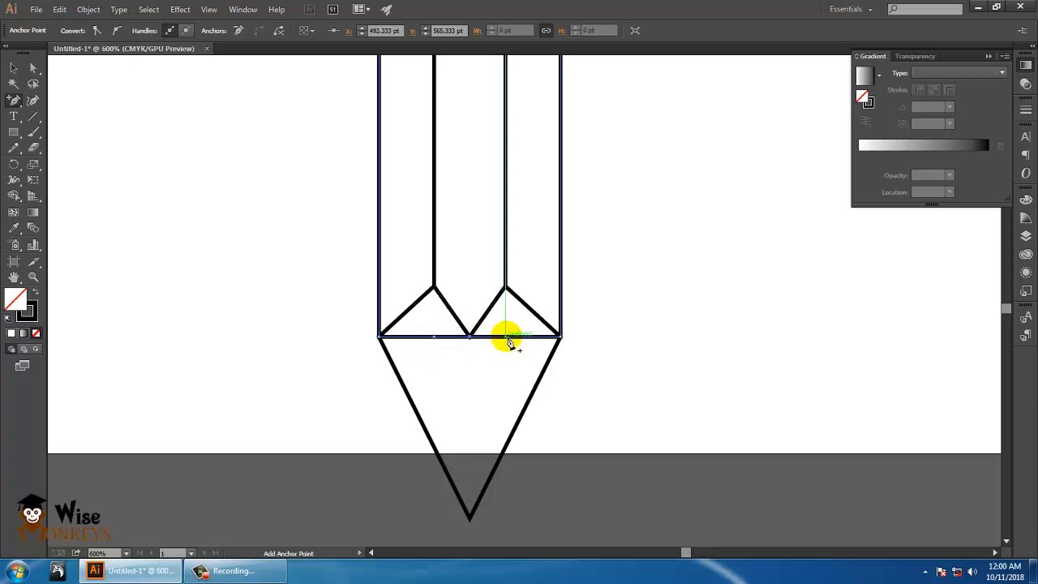
left_click(506, 337)
Step: Raise the outer rectangle's two off-centre added points to match the tip's zigzag edge, then deselect
left_click(33, 69)
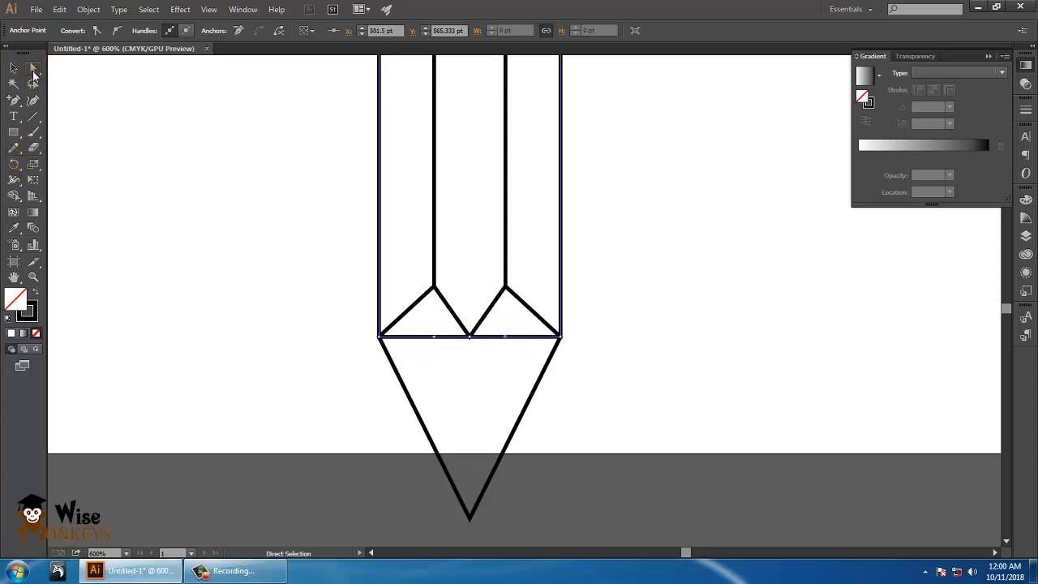
left_click(435, 337)
left_click(506, 338, "shift")
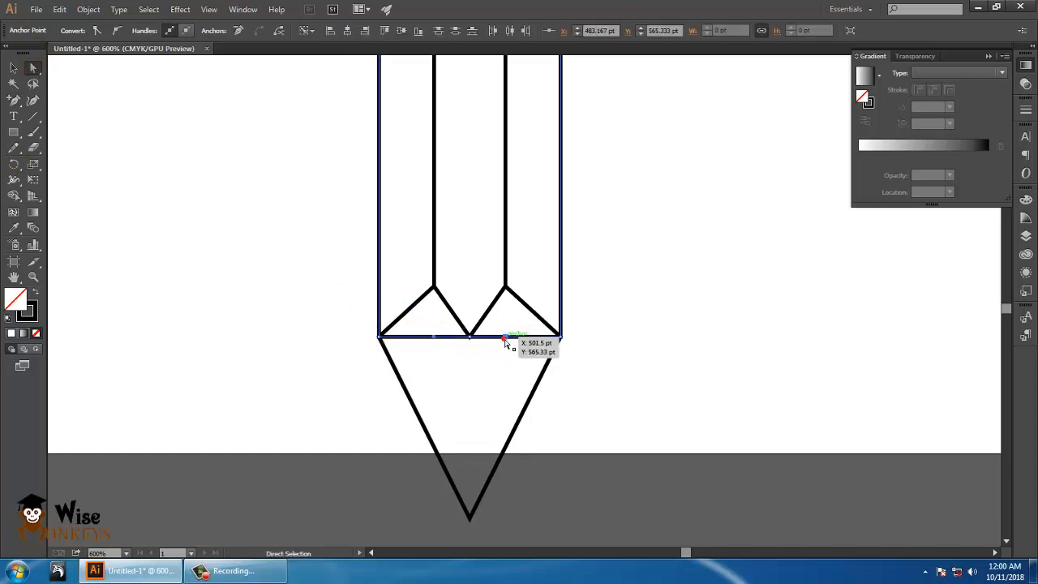
left_click(504, 340, "shift")
key("Up")
key("Up")
key("Up")
key("Up")
key("Up")
key("Up")
key("Up")
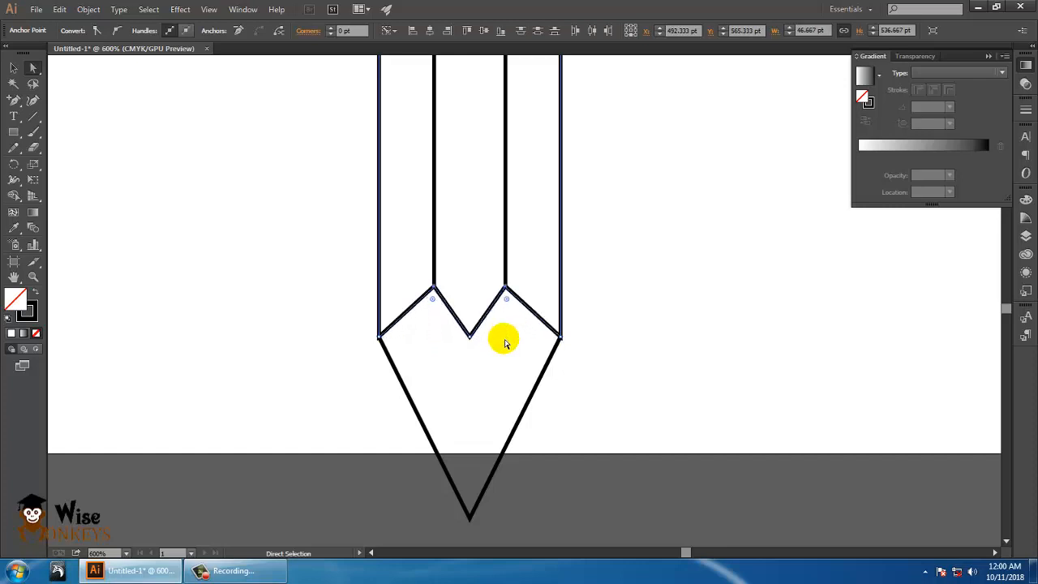
left_click(681, 349)
Step: Draw a square about 29 pt wide in the empty area beside the pencil tip
key("ctrl+minus")
key("ctrl+minus")
key("ctrl+minus")
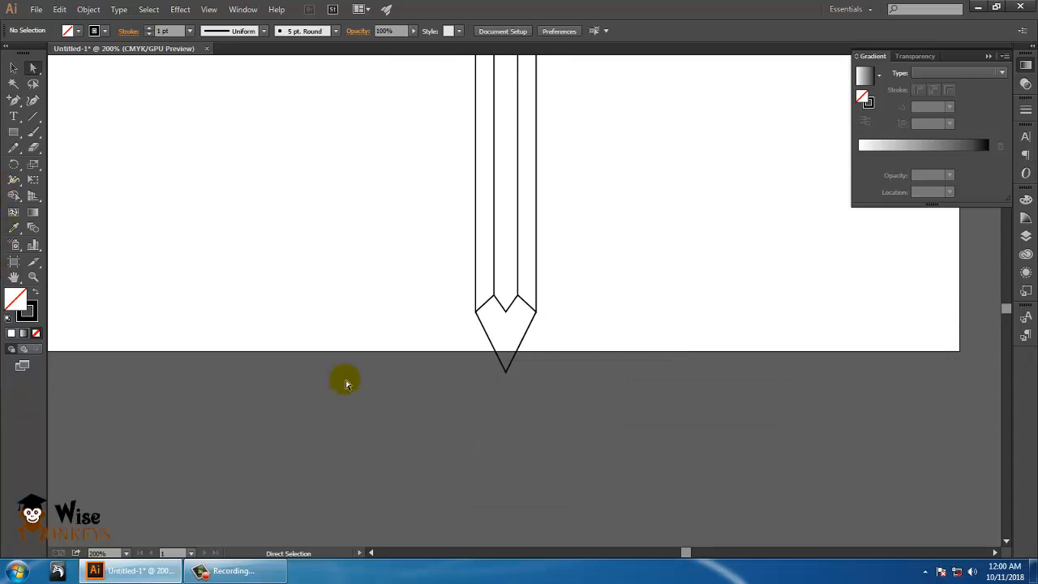
left_click(13, 132)
left_click_drag(585, 376, 615, 404)
left_click(13, 68)
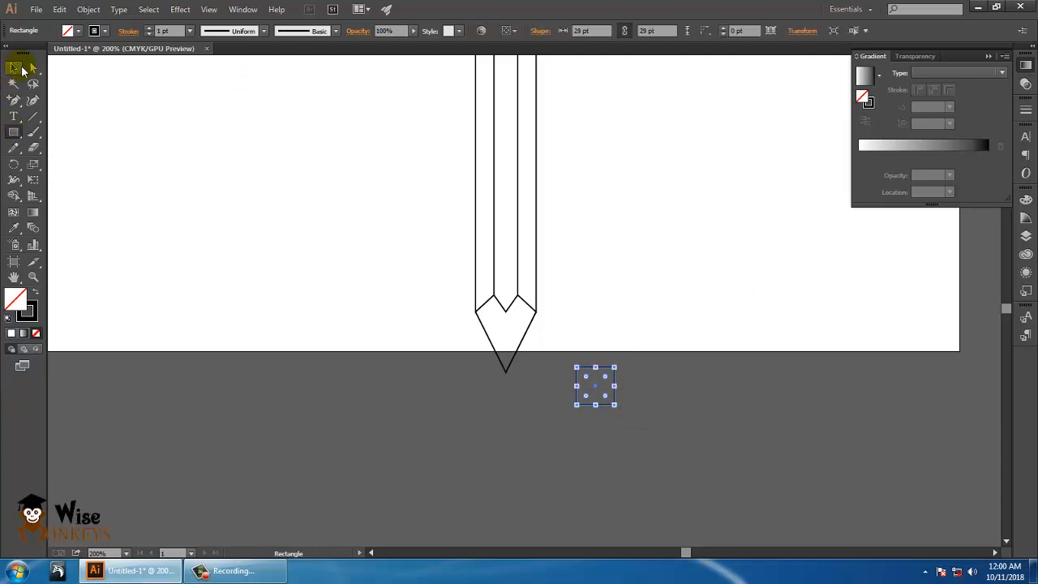
Step: Align the small square's two lower anchor points to their horizontal centre to form a triangle, and fill it black without a stroke
left_click(33, 68)
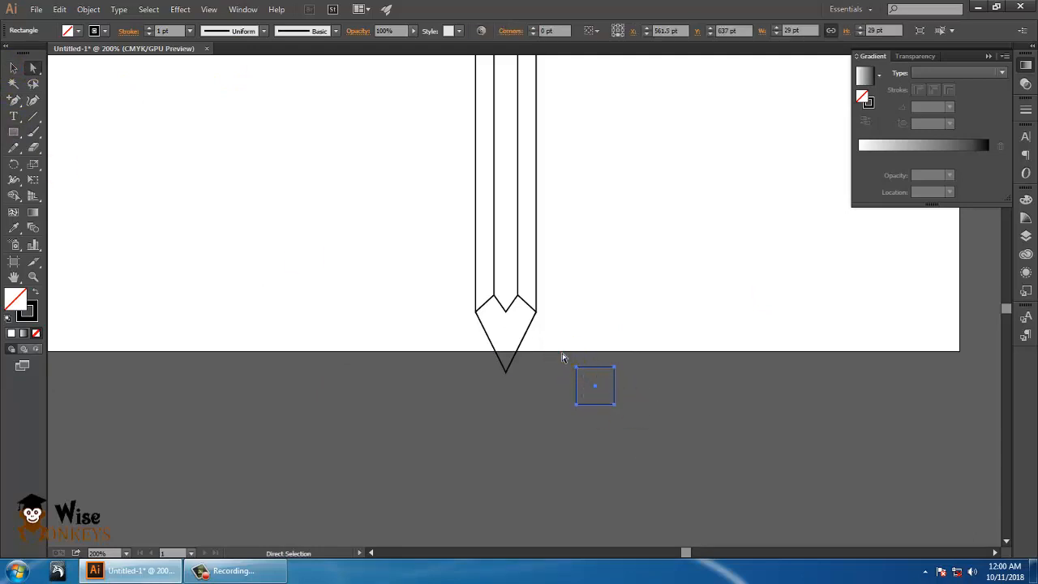
left_click(561, 405)
left_click_drag(642, 431, 647, 430)
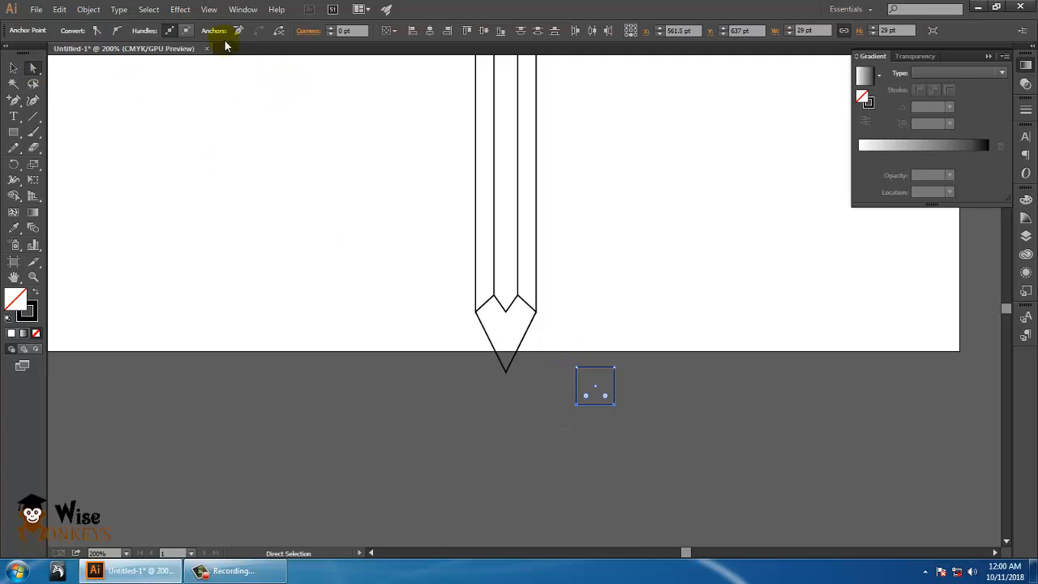
left_click(430, 33)
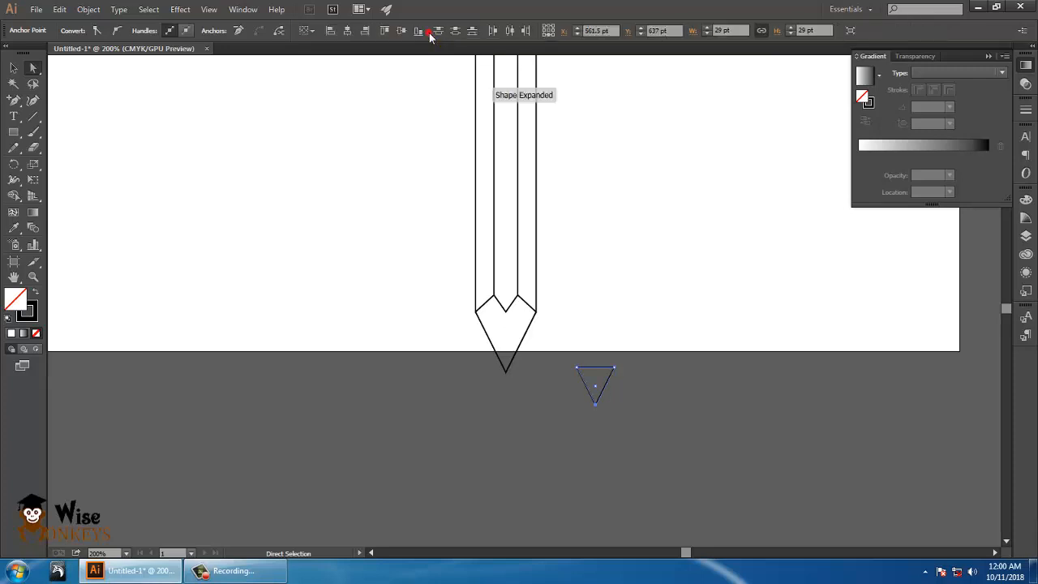
left_click(37, 293)
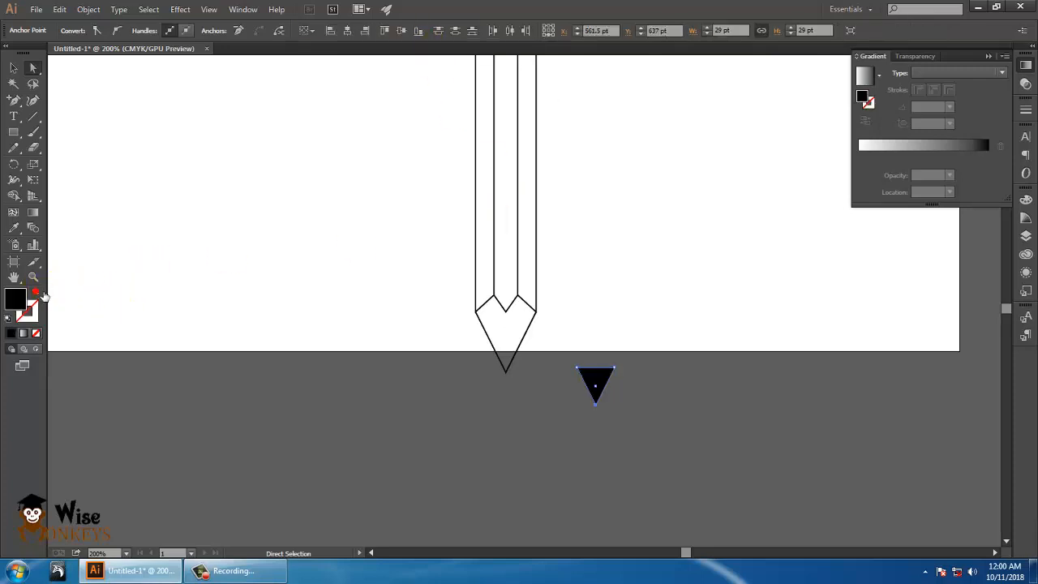
Step: Try to fit the black triangle to the pencil tip with Free Transform
left_click(12, 69)
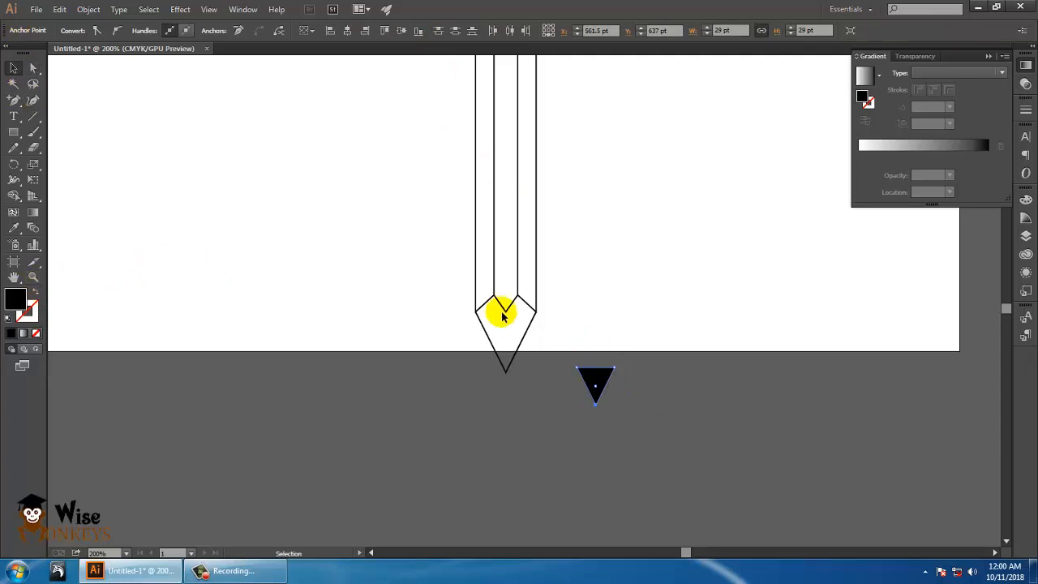
left_click(32, 180)
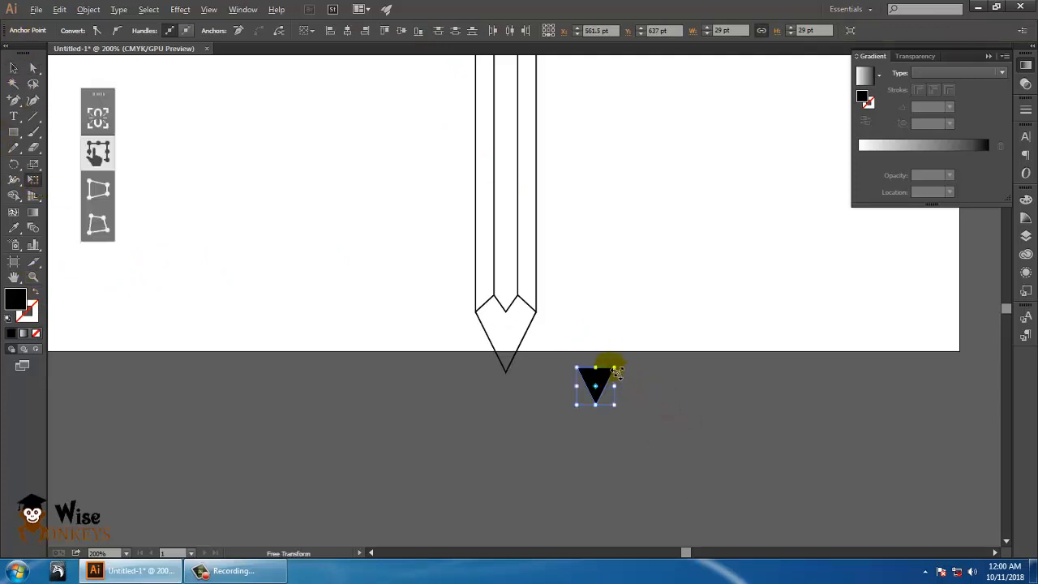
mouse_move(616, 370)
left_mouse_down()
mouse_move(516, 344)
mouse_move(516, 356)
left_mouse_up()
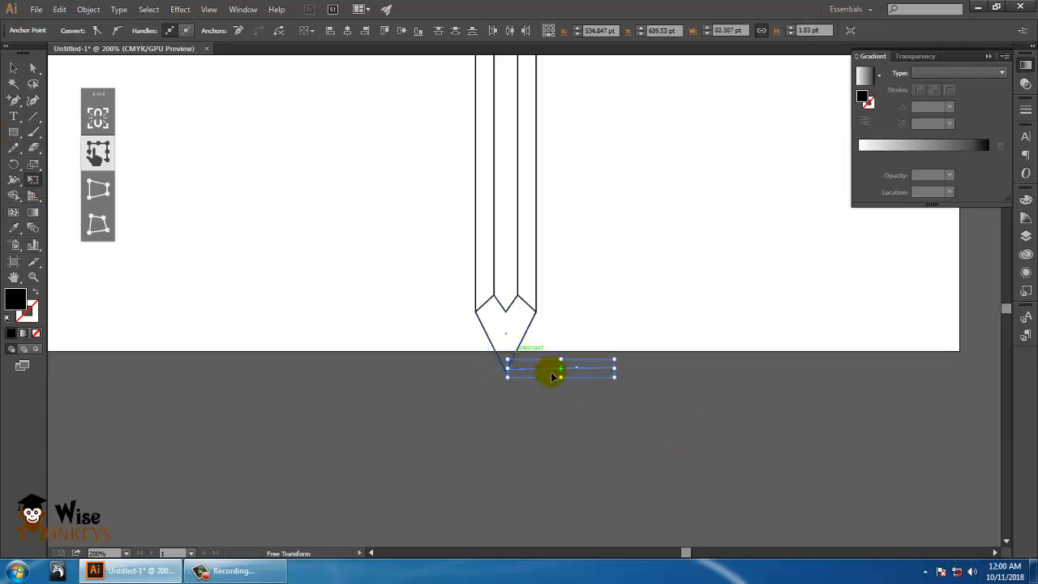
key("ctrl+z")
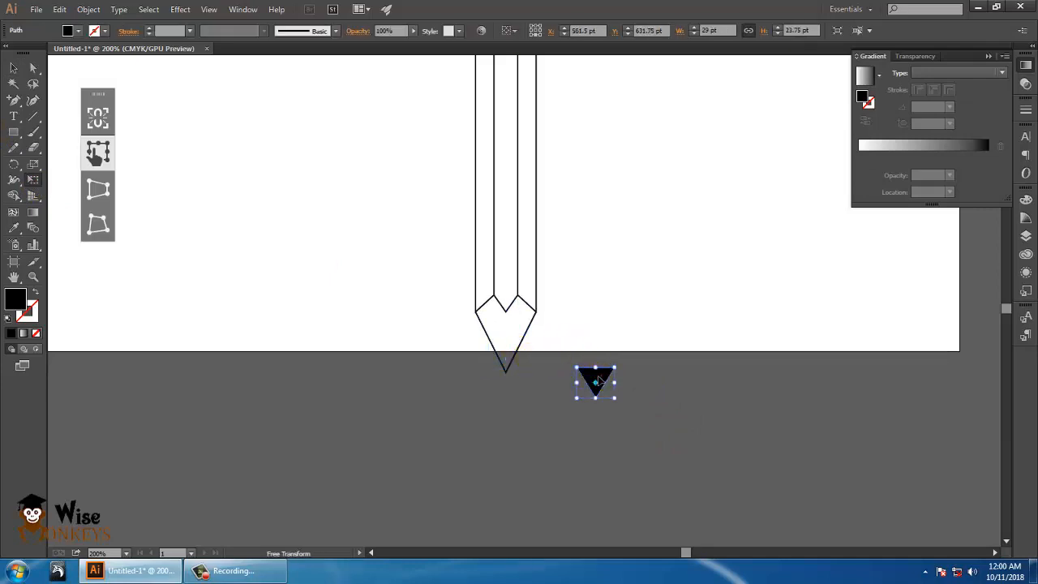
Step: Move the black triangle onto the pencil tip's lower point and shrink it to about 16.5 pt wide and 13.5 pt high
left_click_drag(598, 381, 507, 355)
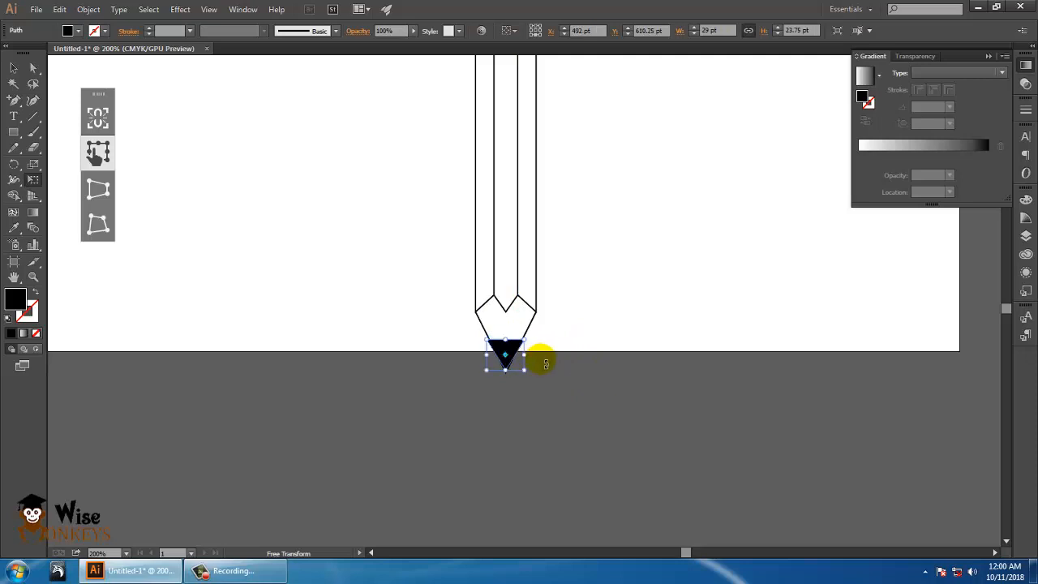
key("ctrl+plus")
key("ctrl+plus")
key("ctrl+plus")
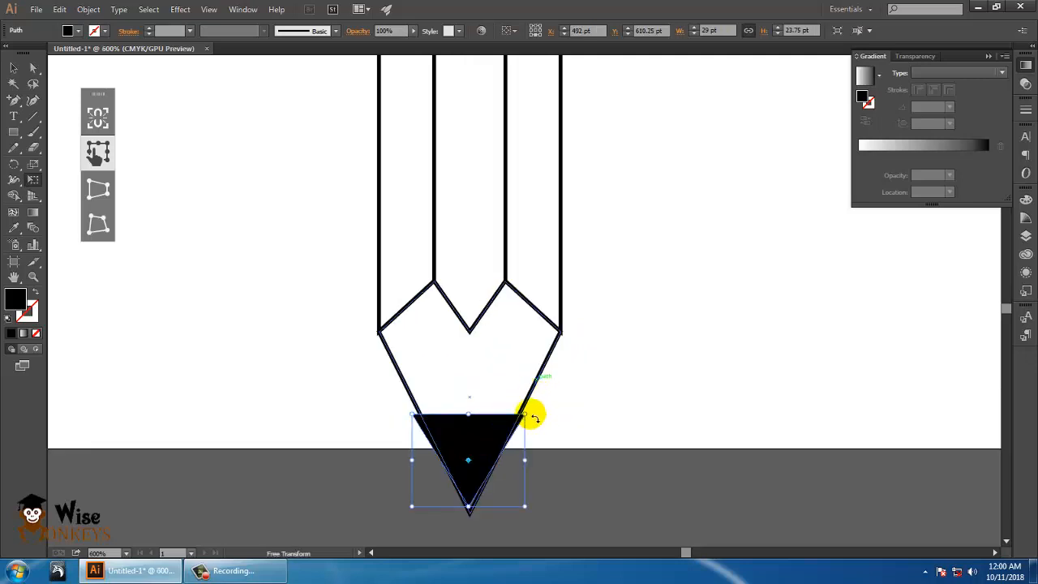
mouse_move(532, 419)
left_mouse_down()
mouse_move(477, 442)
mouse_move(481, 472)
left_mouse_up()
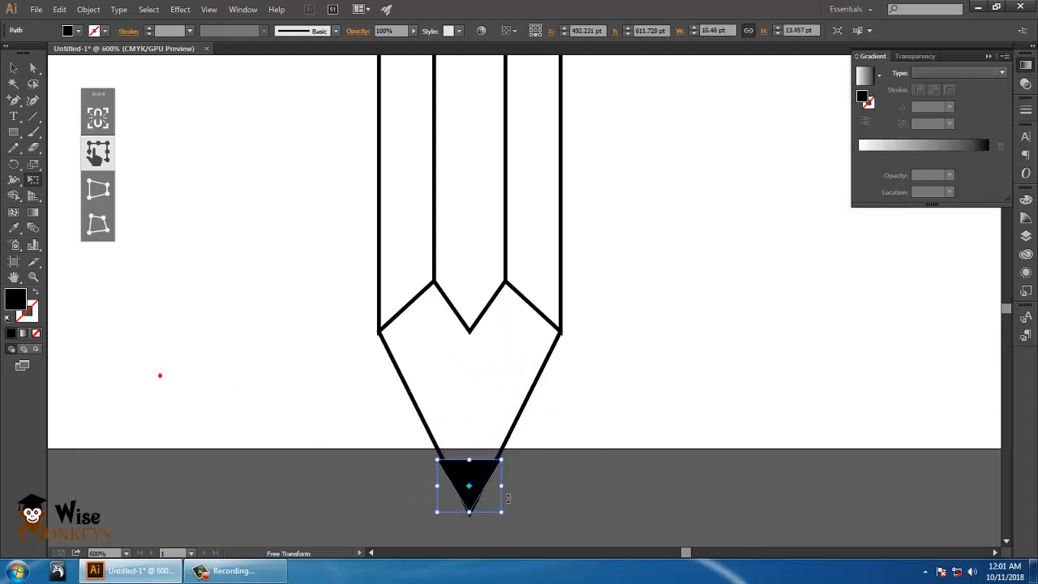
Step: Scale the black triangle's two upper anchor points inward to about 13 pt apart so they meet the tip's edges, then deselect
left_click(32, 70)
key("ctrl+equal")
key("ctrl+equal")
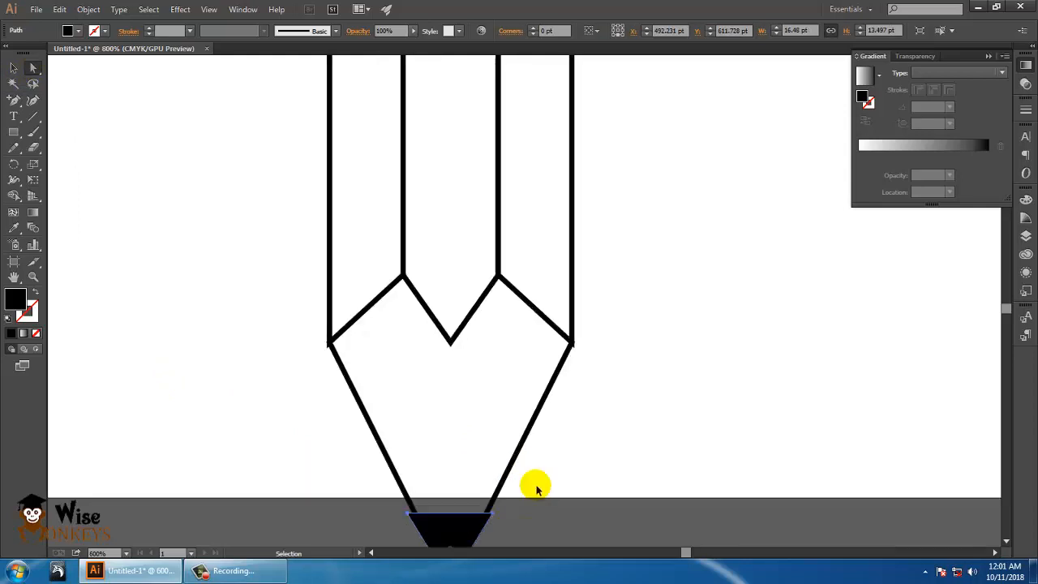
left_click_drag(542, 419, 576, 160)
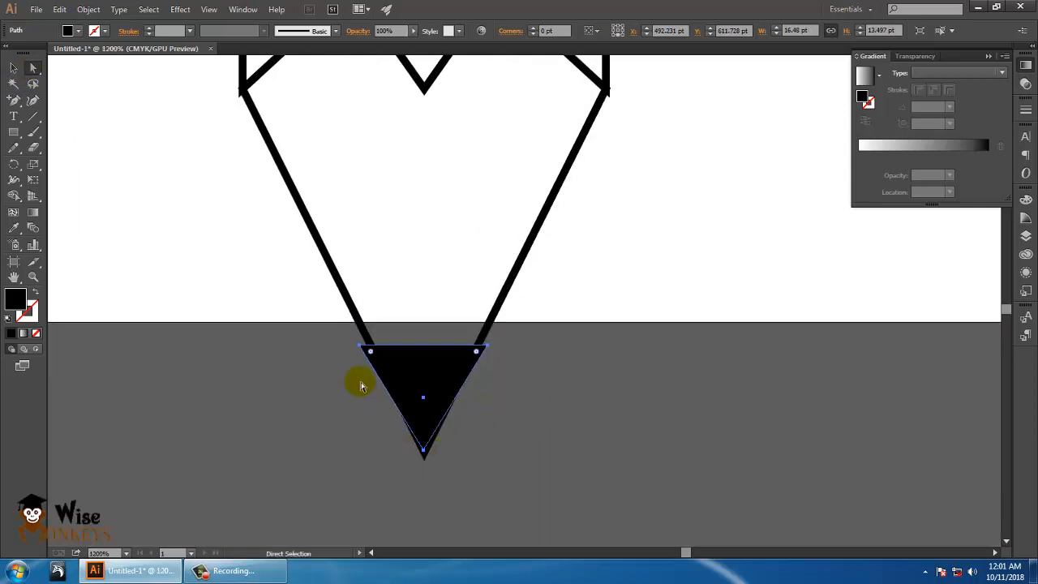
left_click(370, 351)
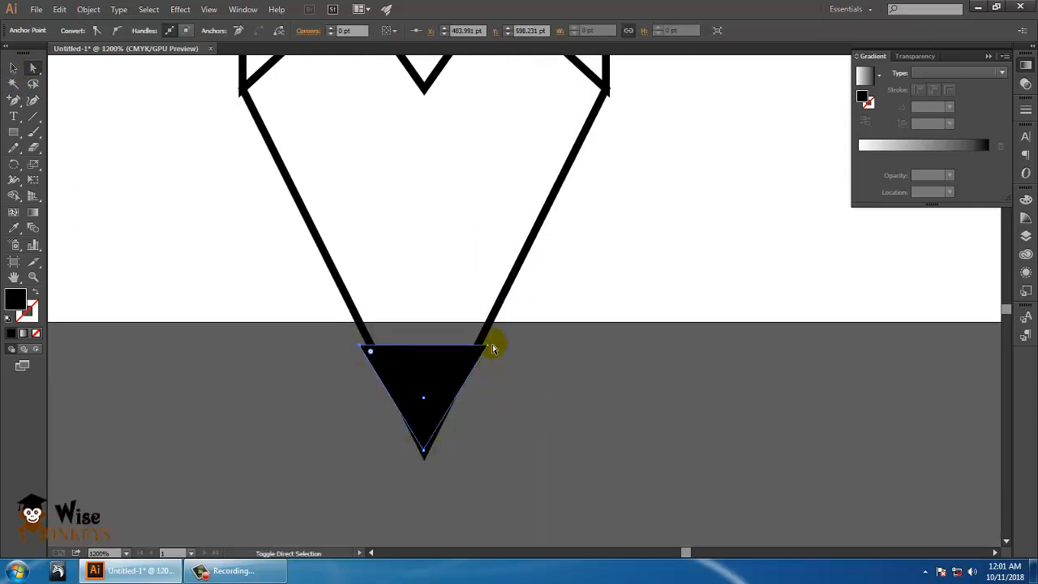
left_click(485, 349, "shift")
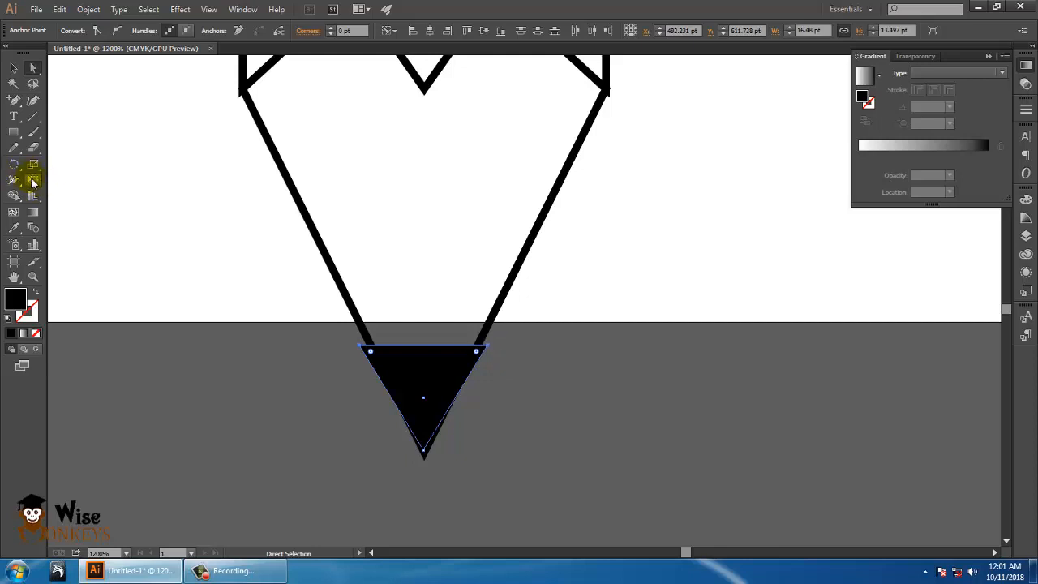
left_click(33, 163)
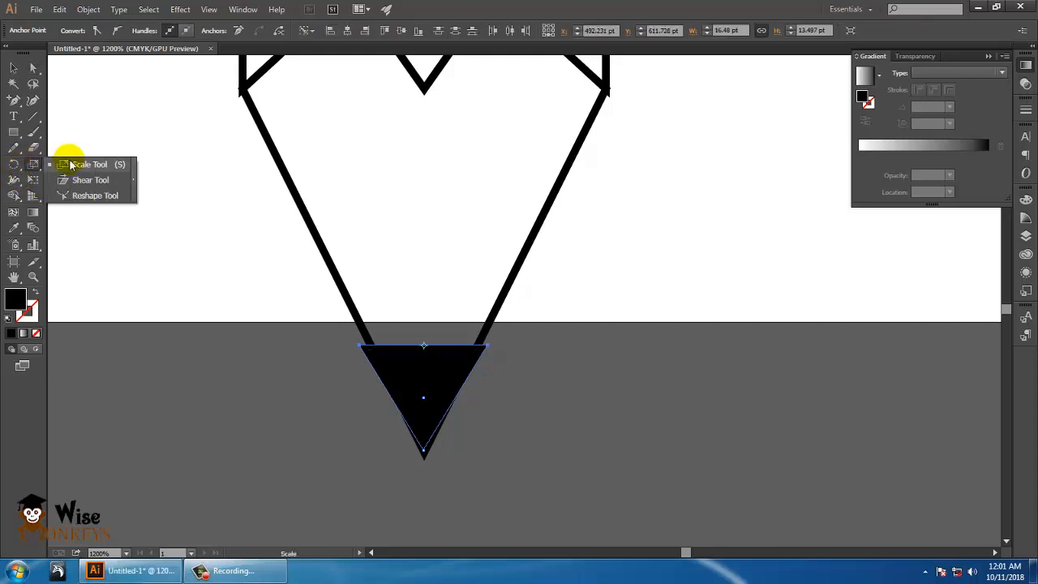
left_click_drag(438, 373, 432, 375)
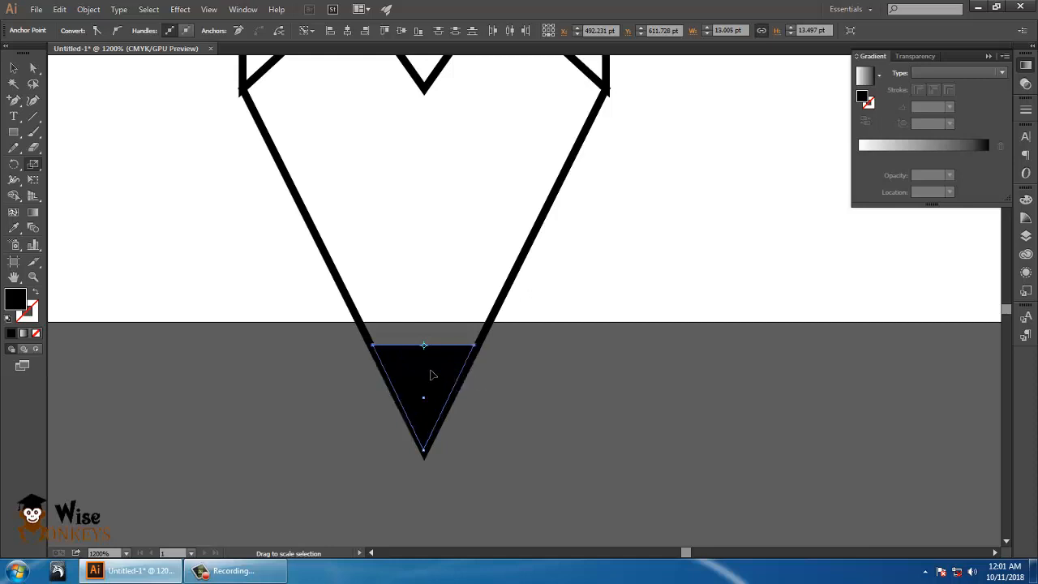
left_click(132, 314)
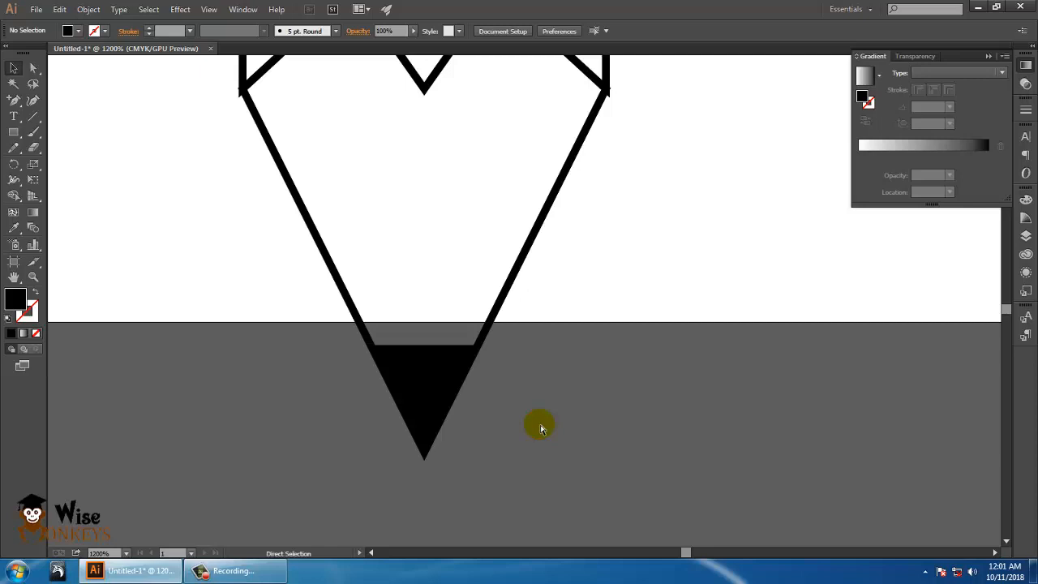
Step: Examine the whole pencil and the fit of its black lead point at different magnifications
key("ctrl+minus")
key("ctrl+minus")
key("ctrl+minus")
key("ctrl+minus")
key("ctrl+minus")
key("ctrl+minus")
key("ctrl+minus")
key("ctrl+minus")
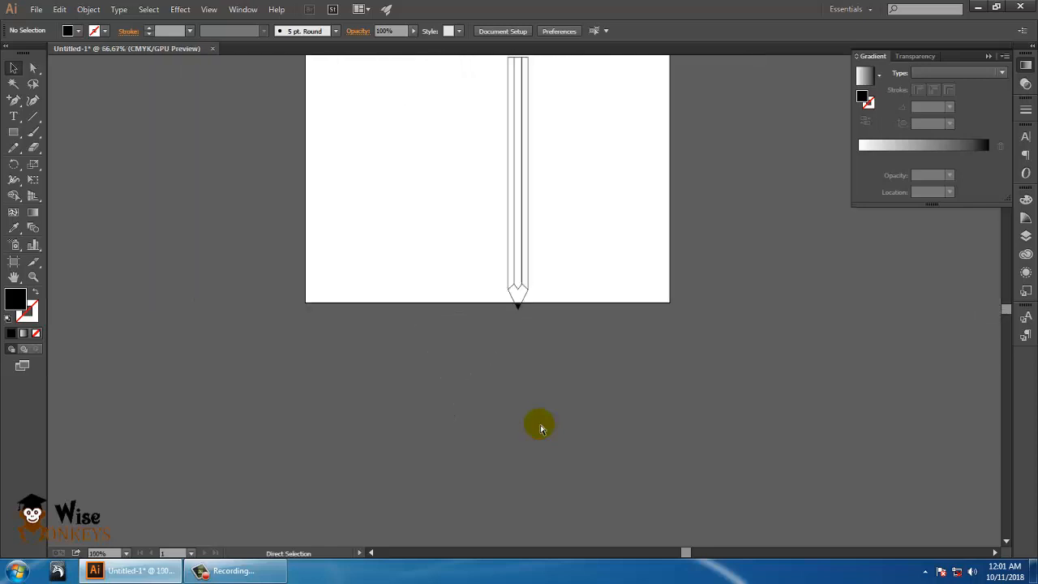
key("ctrl+plus")
key("ctrl+plus")
key("ctrl+plus")
key("ctrl+plus")
key("ctrl+plus")
key("ctrl+plus")
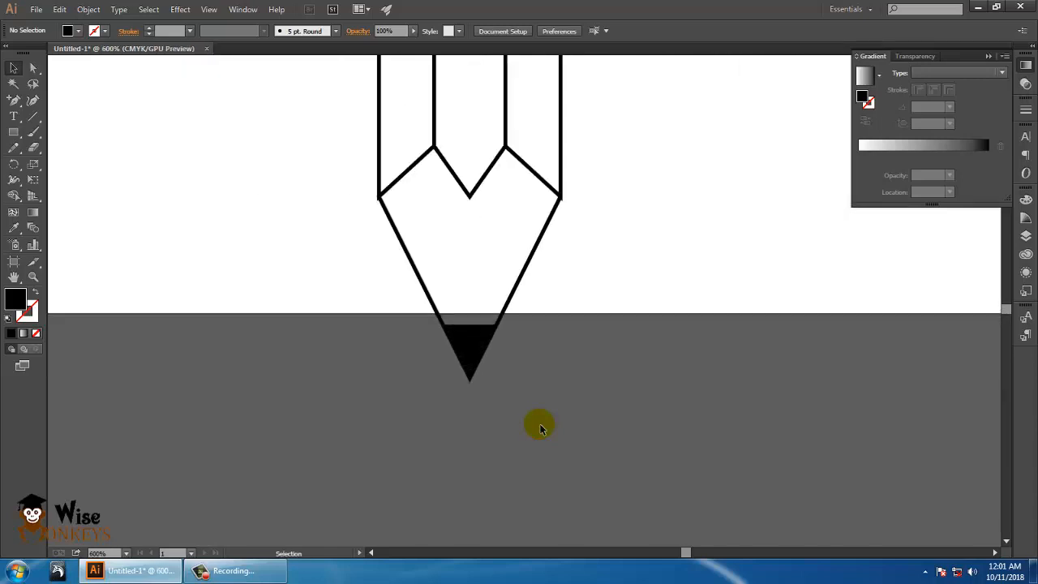
Step: Fill the outer pencil body with dark red (#660808) and the inner strip with black without a stroke
key("ctrl+minus")
key("v")
left_click(548, 190)
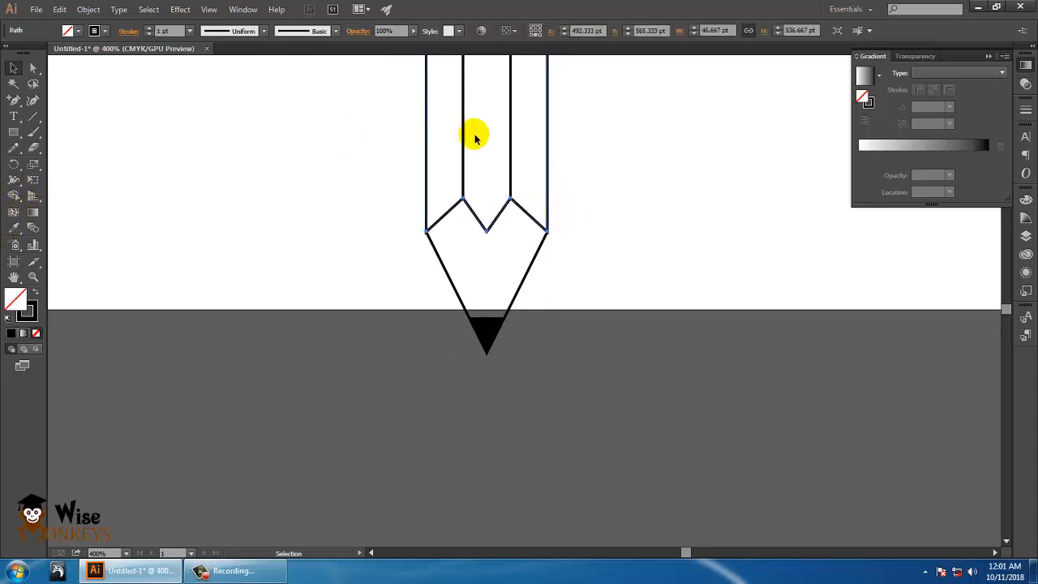
double_click(13, 297)
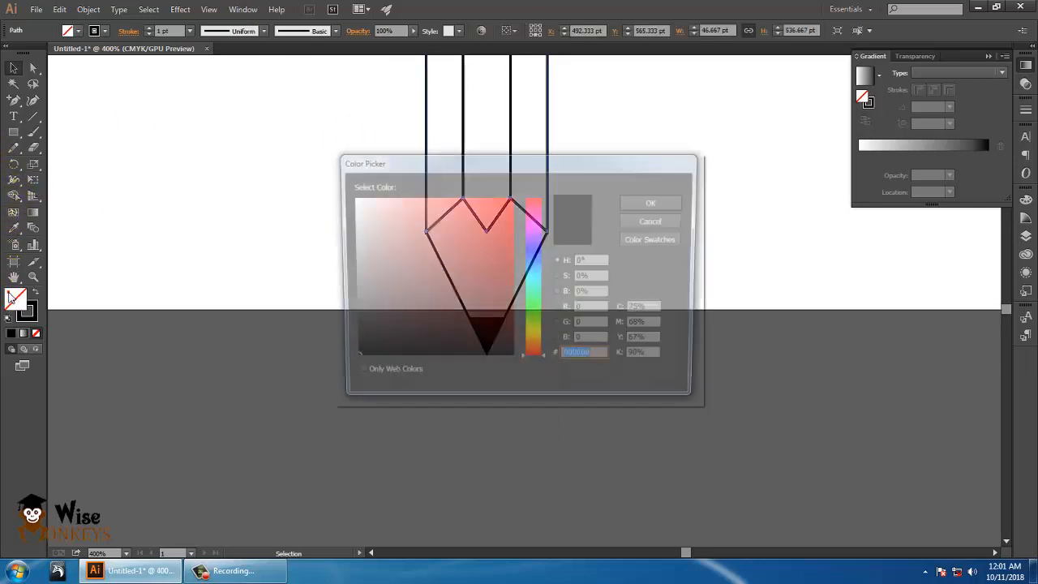
left_click_drag(498, 241, 499, 296)
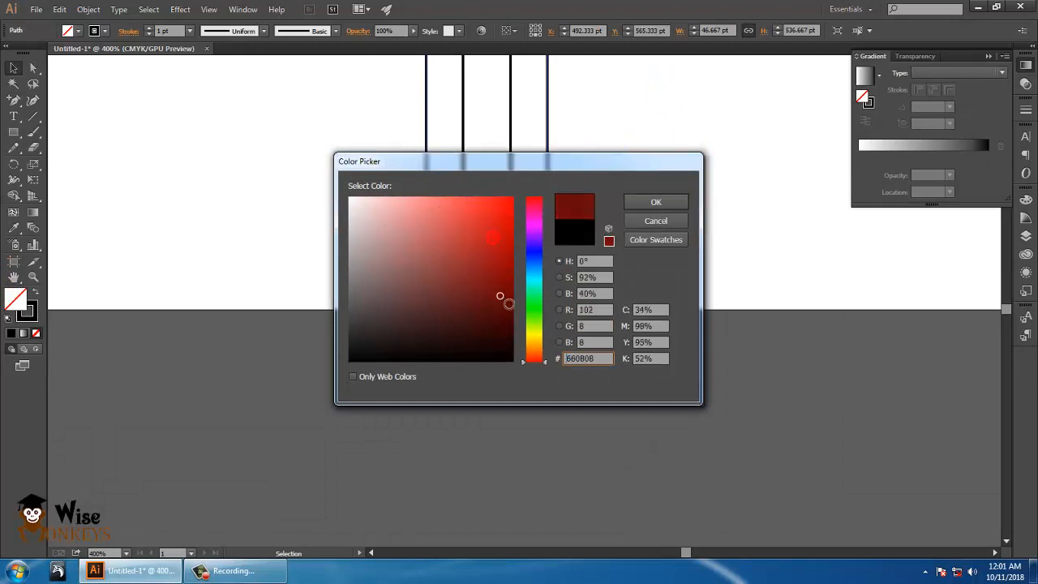
left_click(655, 202)
left_click(652, 199)
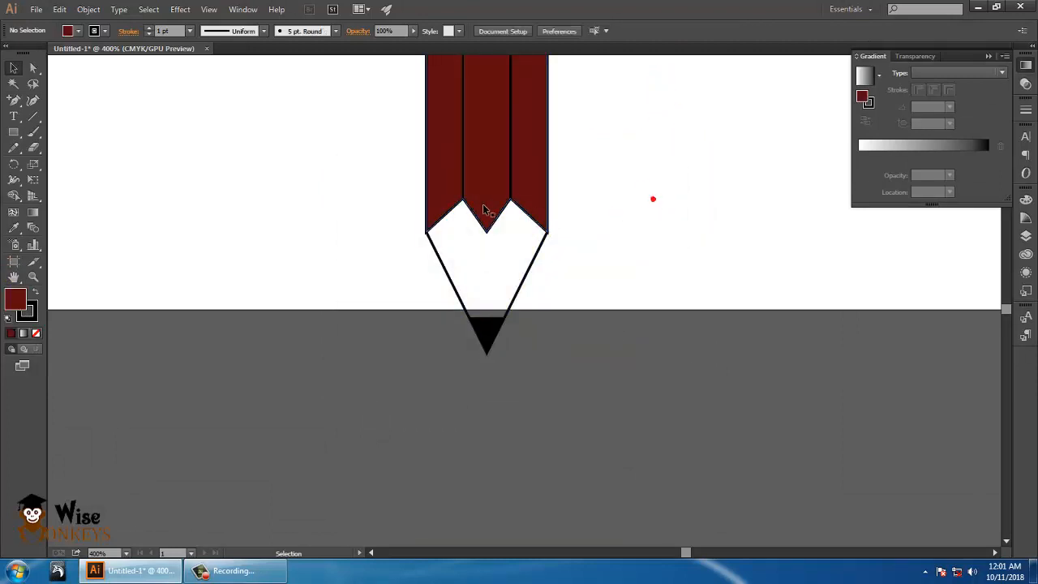
left_click(510, 166)
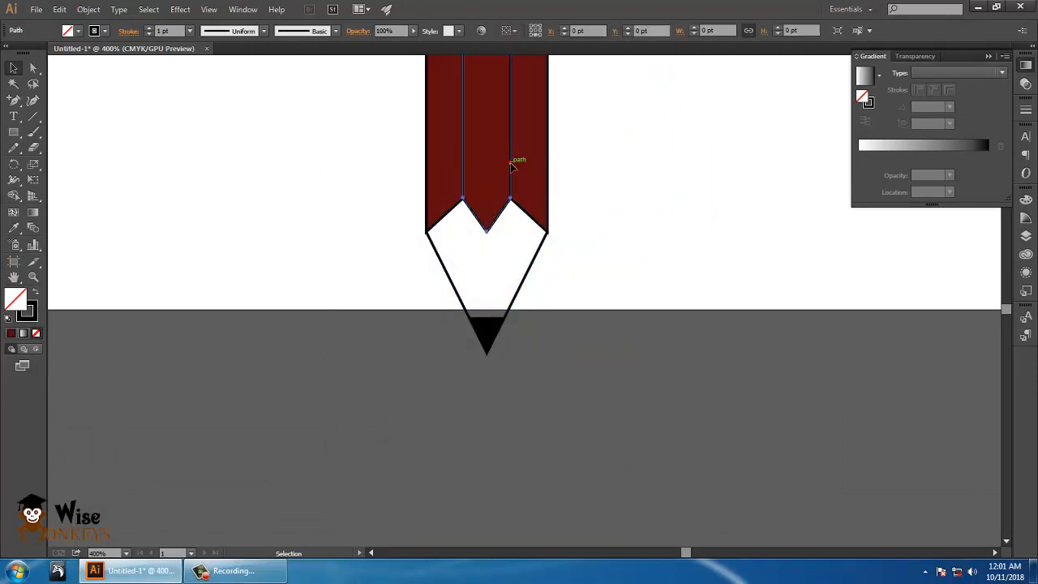
left_click(36, 293)
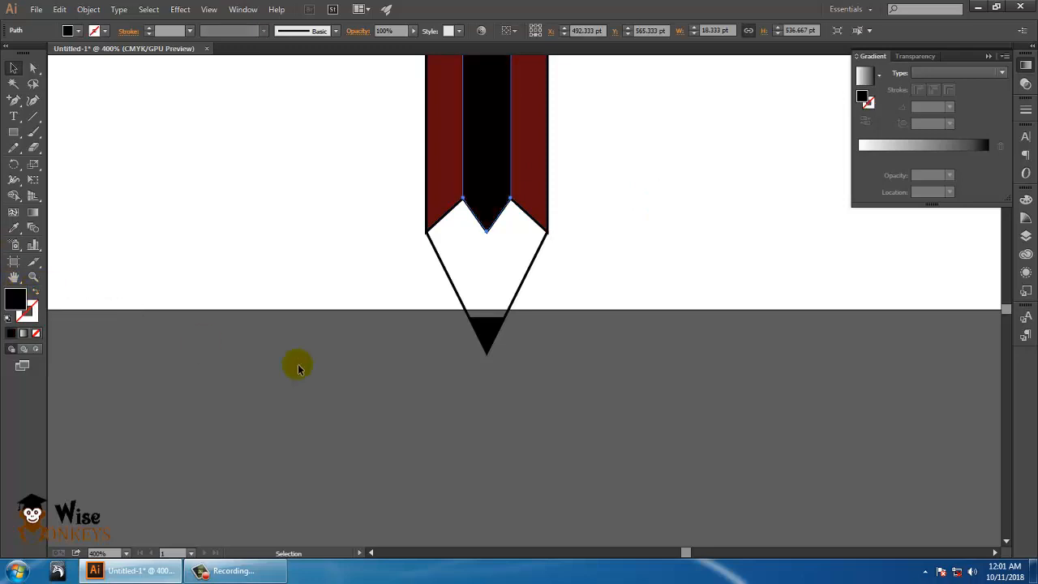
Step: Fill the zigzag-edged pencil tip with a pale cream colour and no stroke
left_click(506, 321)
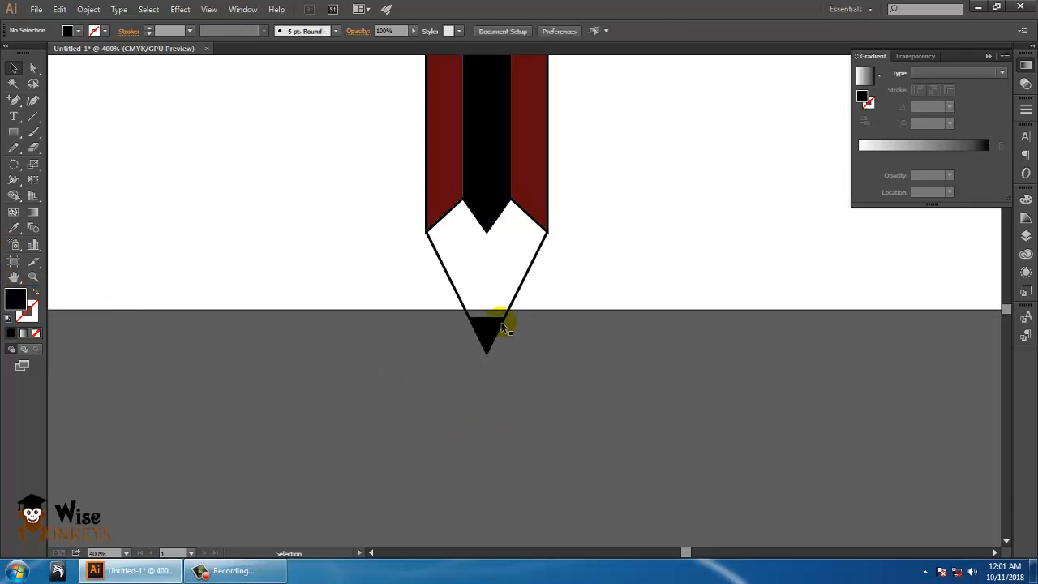
left_click(16, 300)
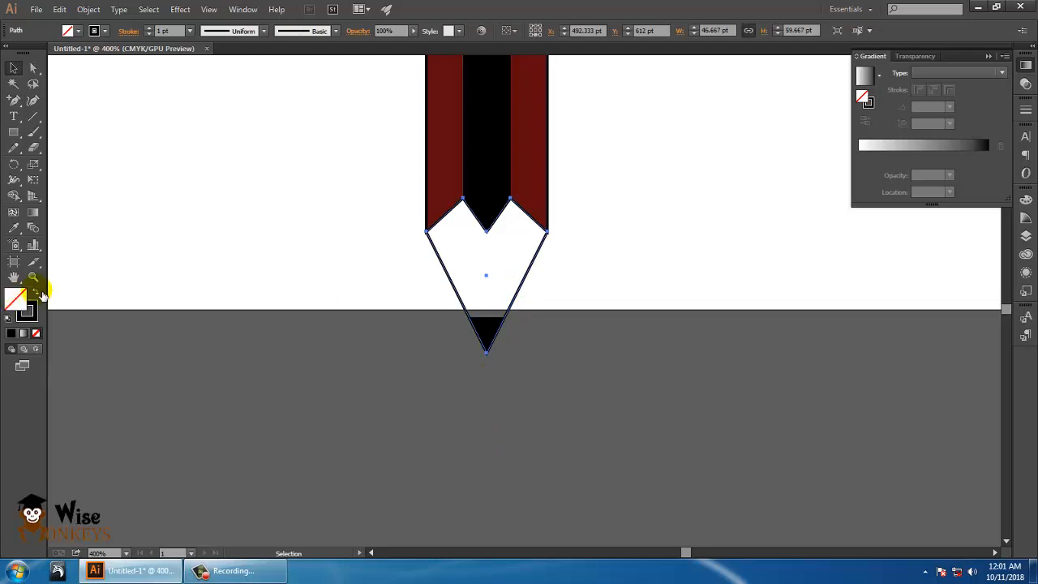
left_click(37, 292)
double_click(16, 300)
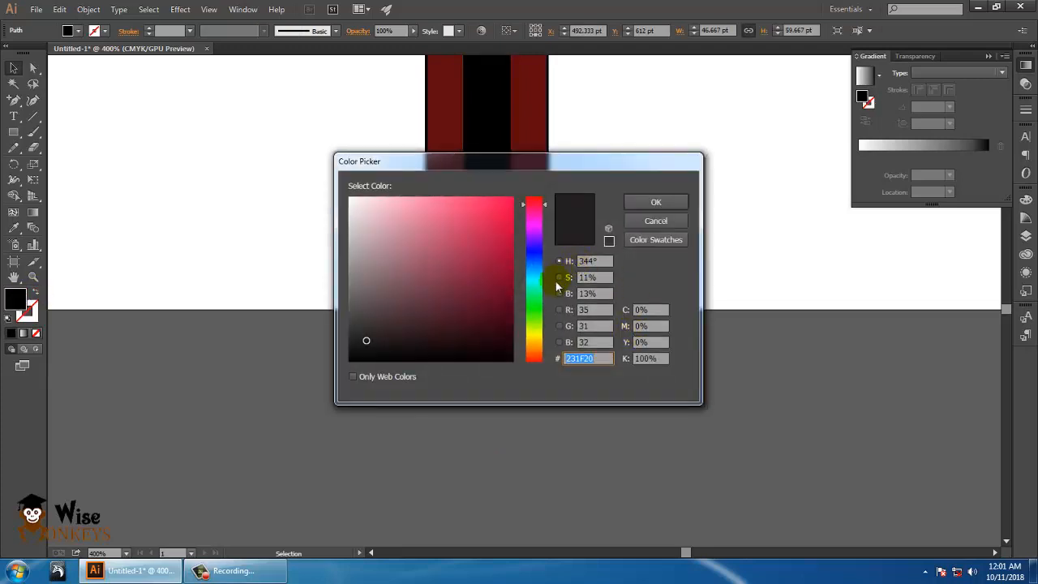
left_click_drag(533, 282, 533, 344)
left_click_drag(451, 257, 376, 200)
left_click(657, 204)
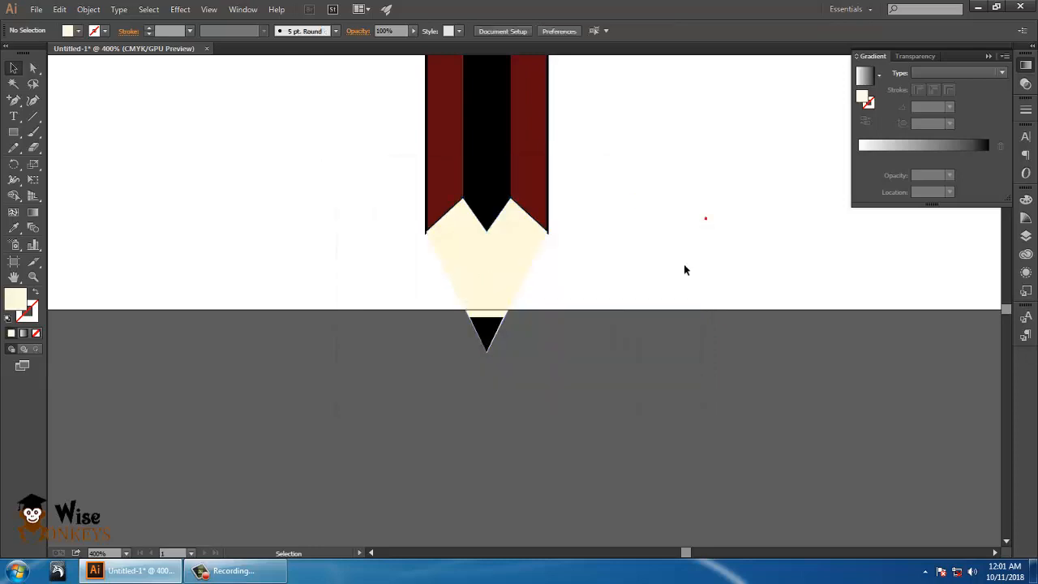
Step: Nudge the black lead triangle slightly down to match the lower point of the cream tip
left_click(484, 332)
key("ctrl+plus")
key("ctrl+plus")
key("ctrl+plus")
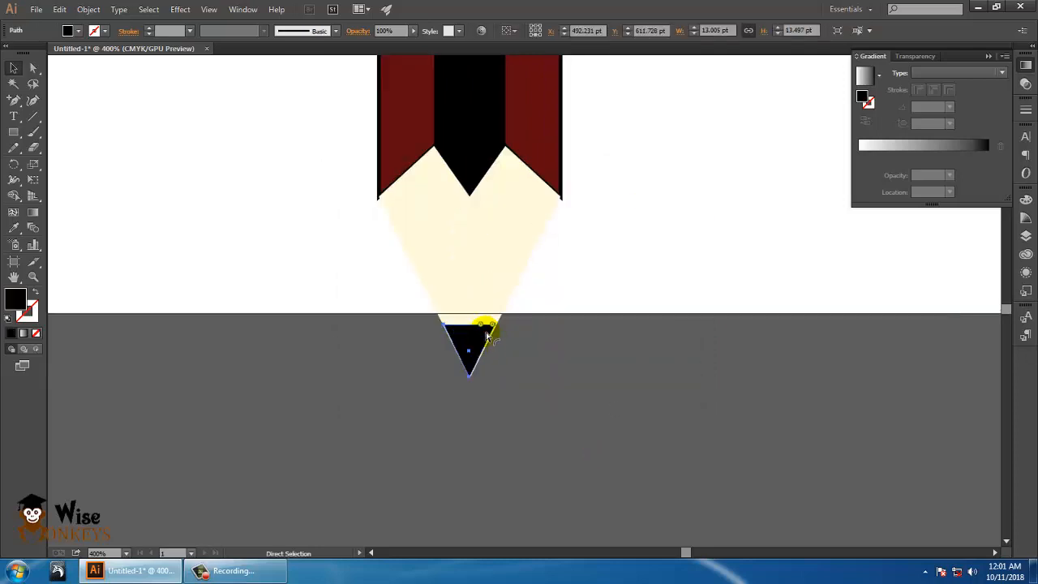
key("ctrl+plus")
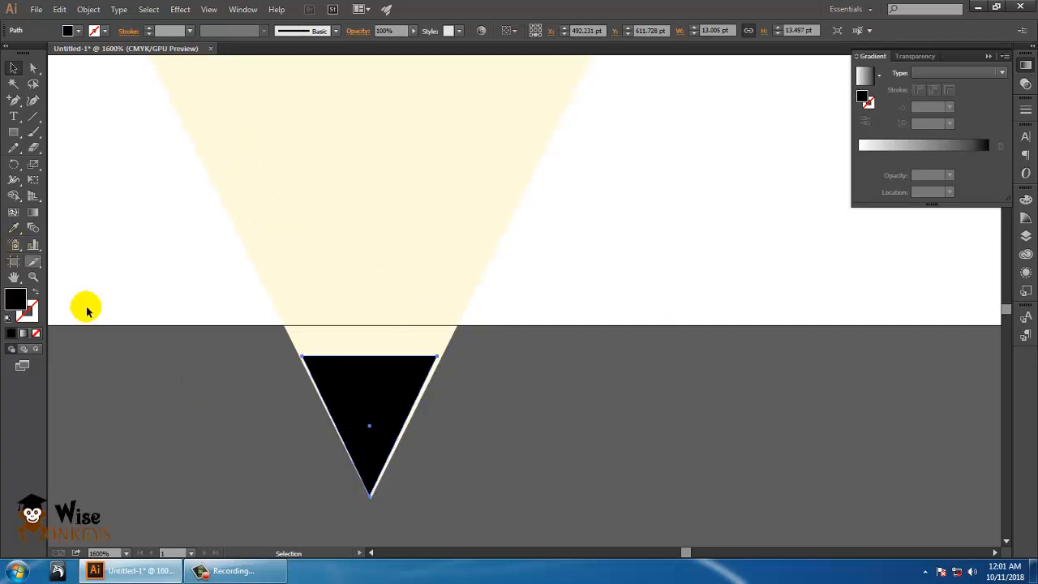
left_click_drag(399, 396, 400, 401)
Step: Try to pull the lead triangle's upper corners outward onto the cream tip's slanted edges
left_click(30, 69)
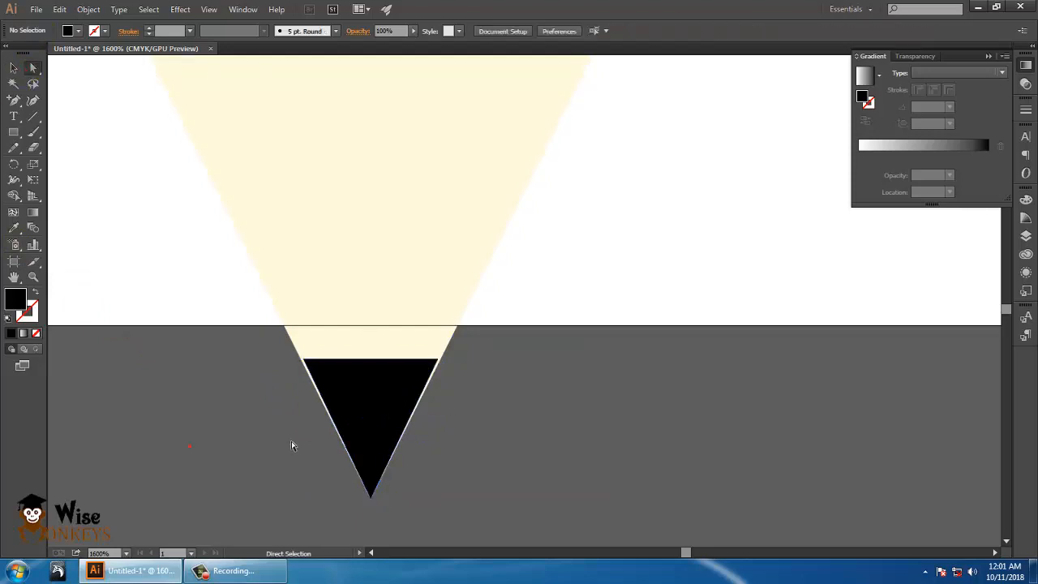
left_click(304, 360)
left_click(305, 363)
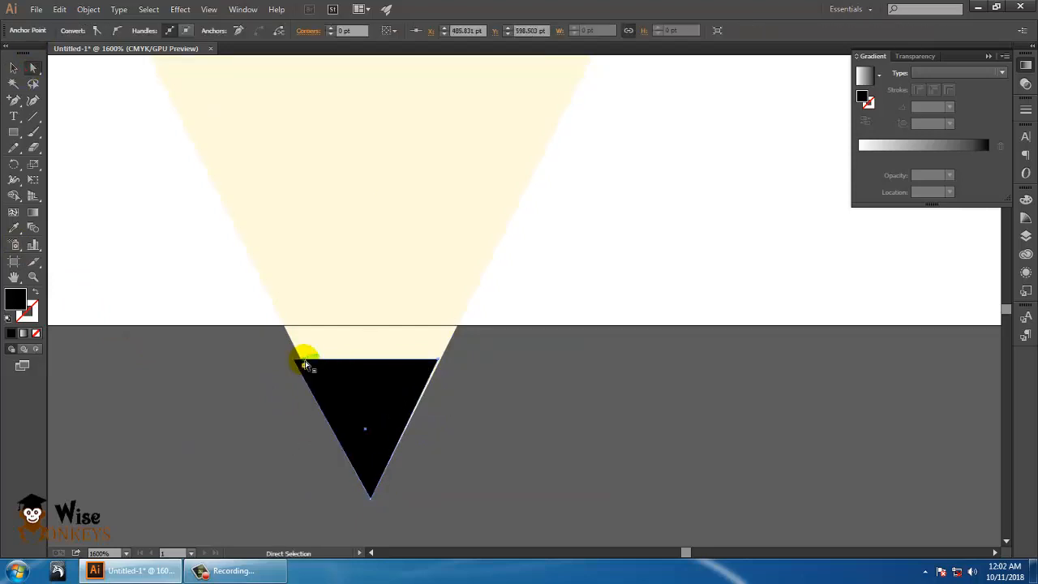
left_click_drag(305, 365, 302, 362)
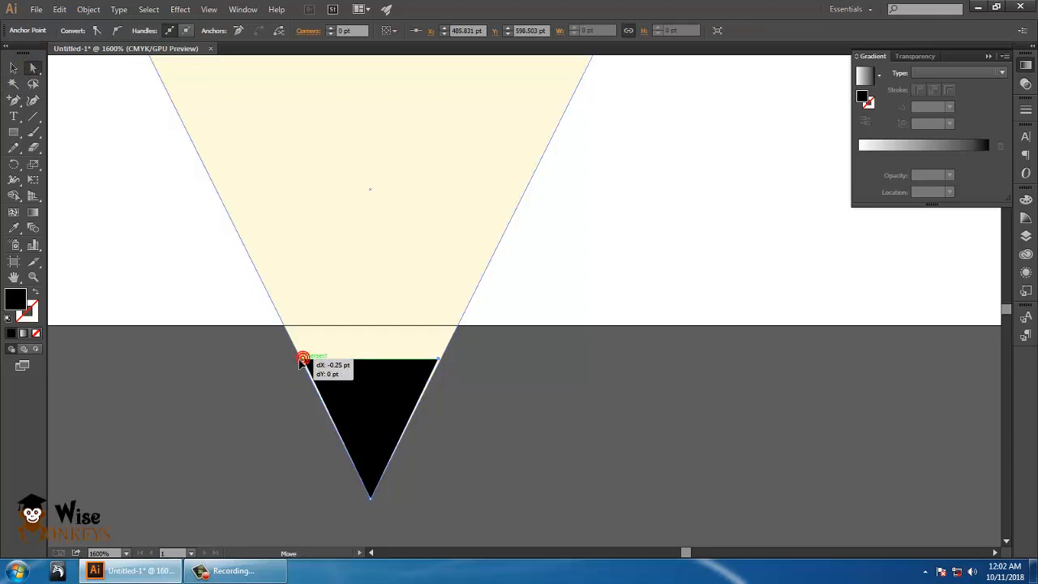
mouse_move(438, 358)
left_mouse_down()
mouse_move(482, 387)
mouse_move(435, 352)
mouse_move(450, 365)
mouse_move(440, 359)
left_mouse_up()
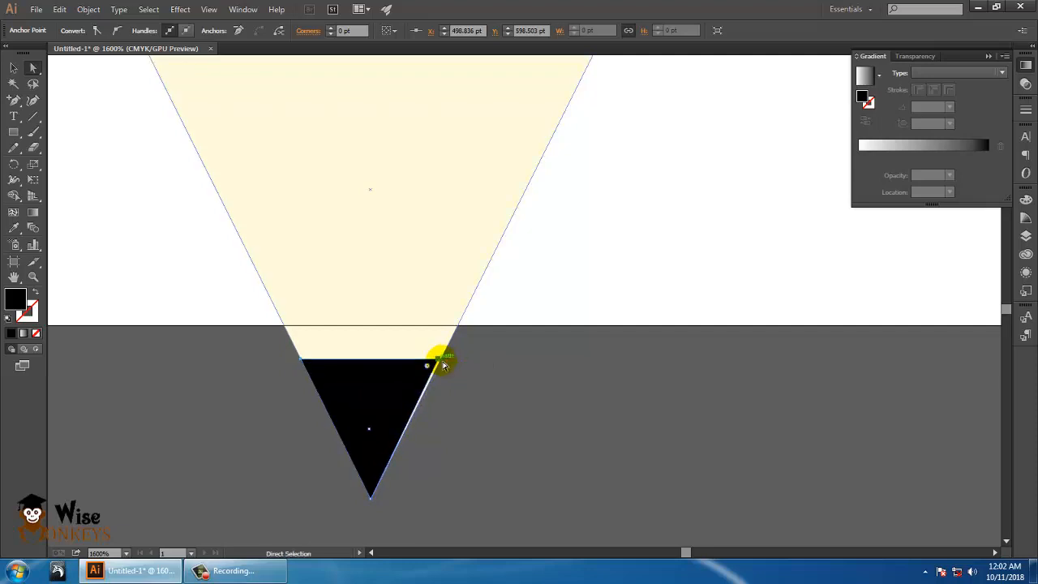
key("ctrl+z")
key("ctrl+z")
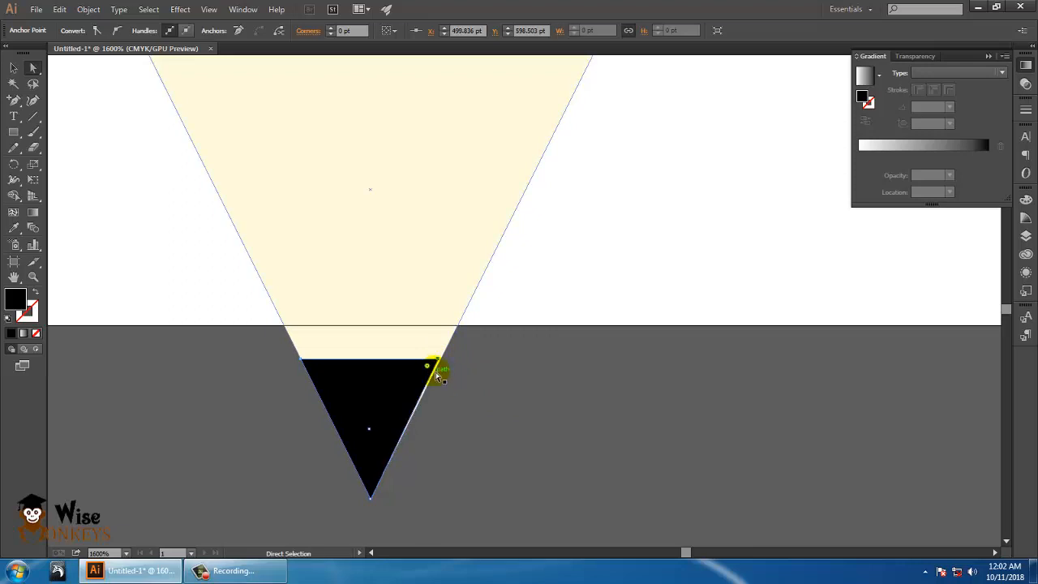
Step: Extend the lead triangle's right and left upper corners to meet the cream tip's edges, then deselect
left_click_drag(437, 360, 434, 362)
left_click(307, 362)
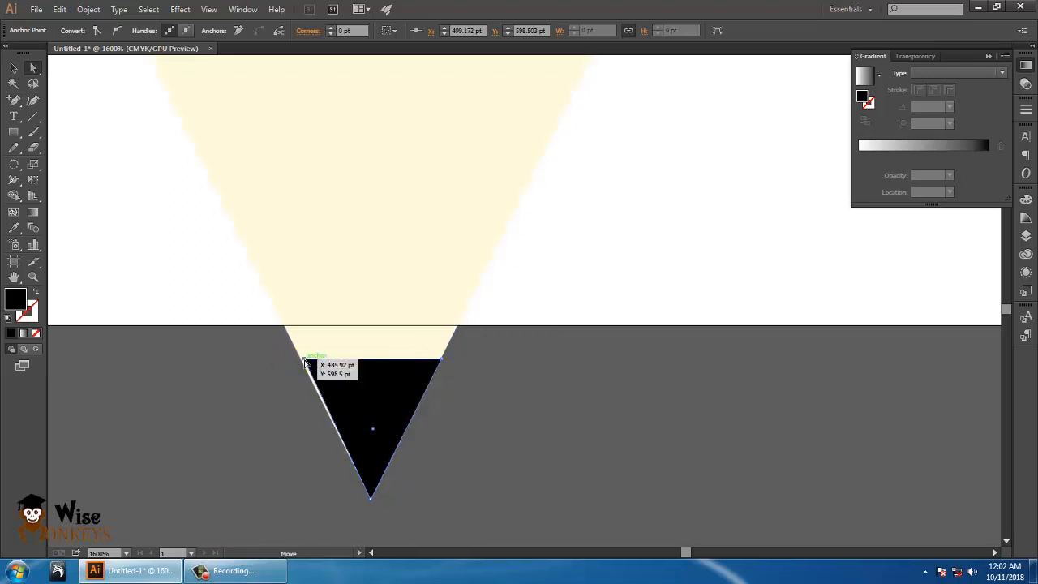
left_click_drag(306, 364, 301, 359)
left_click(443, 412)
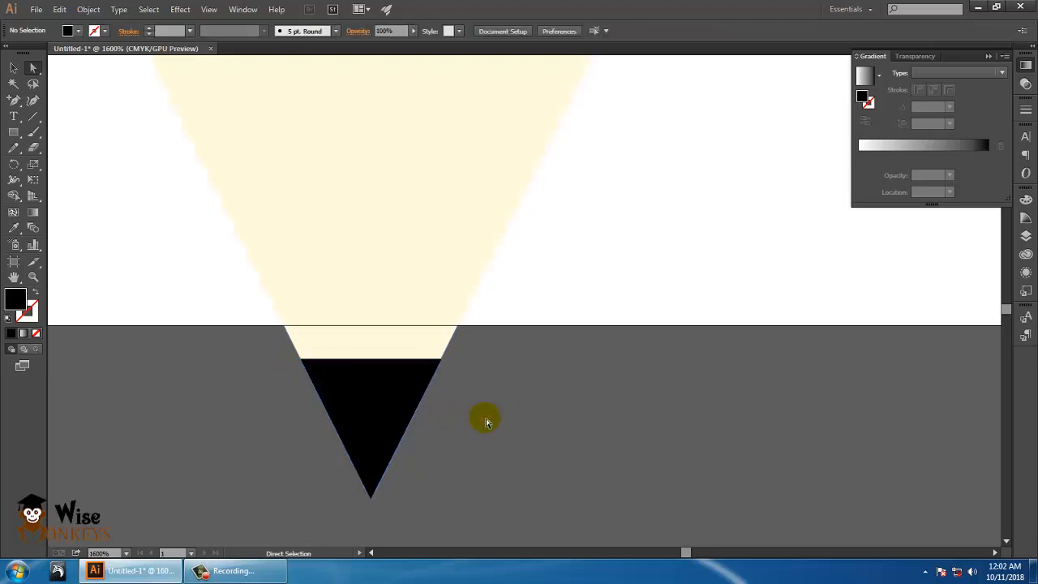
Step: Draw a horizontal rectangle about 46.7 by 13.5 pt across the full width of the pencil body near its upper end
key("ctrl+minus")
key("ctrl+minus")
key("ctrl+minus")
key("ctrl+minus")
key("ctrl+minus")
key("ctrl+minus")
key("ctrl+minus")
key("ctrl+minus")
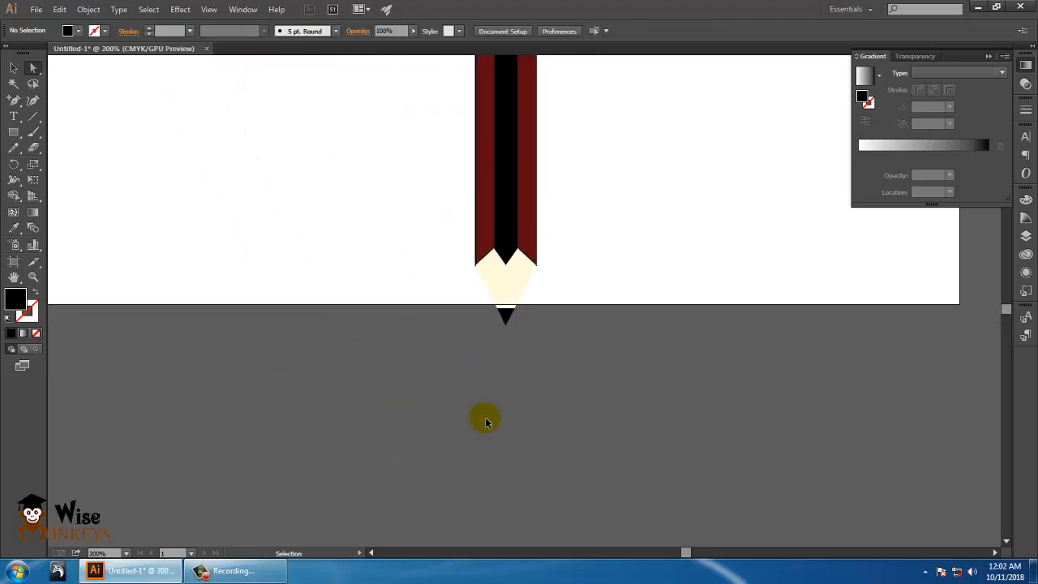
scroll(535, 398, "up", 3)
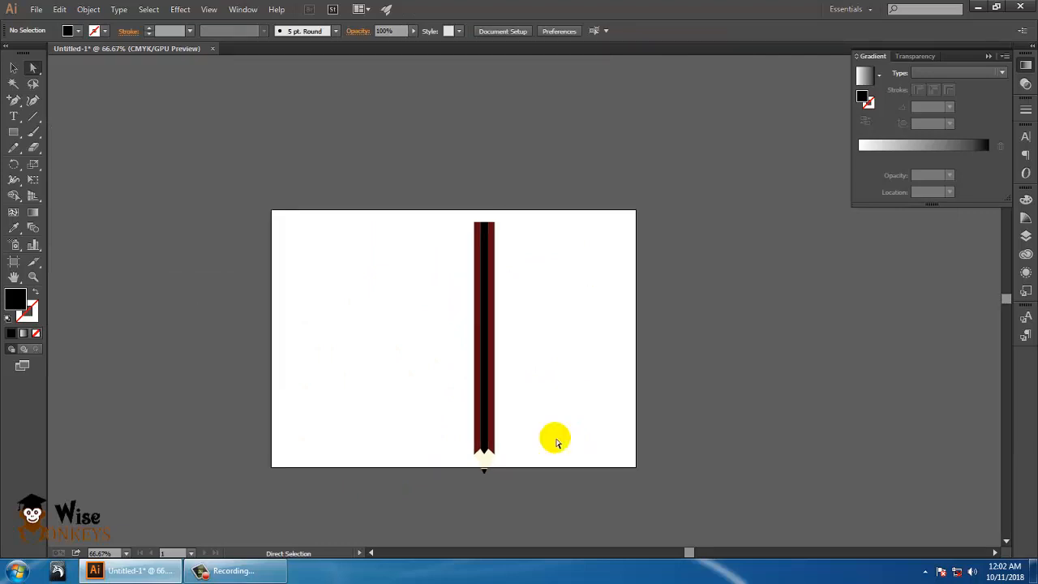
key("ctrl+plus")
key("ctrl+plus")
left_click_drag(434, 189, 524, 297)
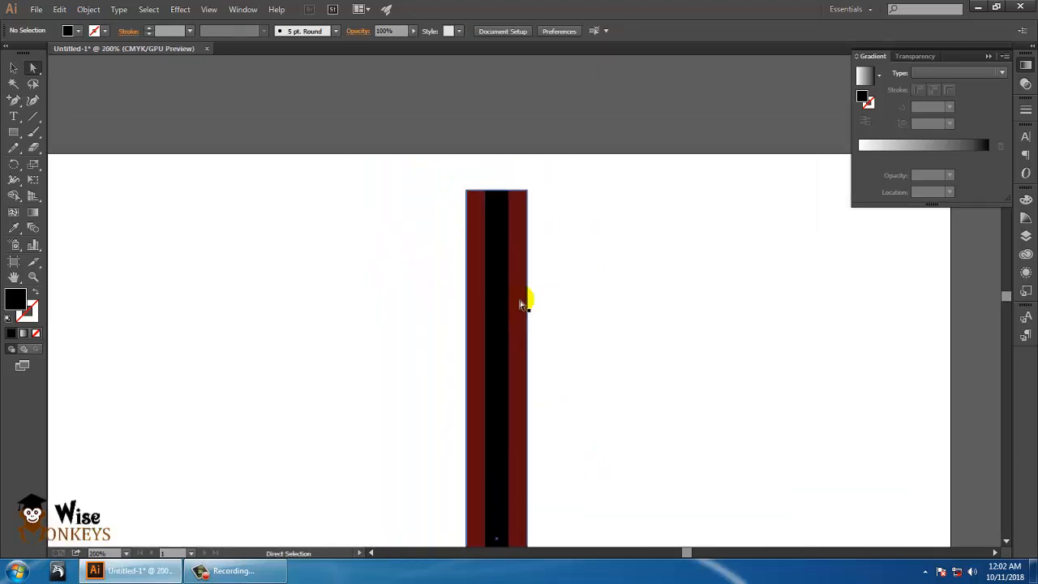
left_click_drag(14, 136, 65, 132)
left_click_drag(465, 275, 530, 297)
left_click(14, 68)
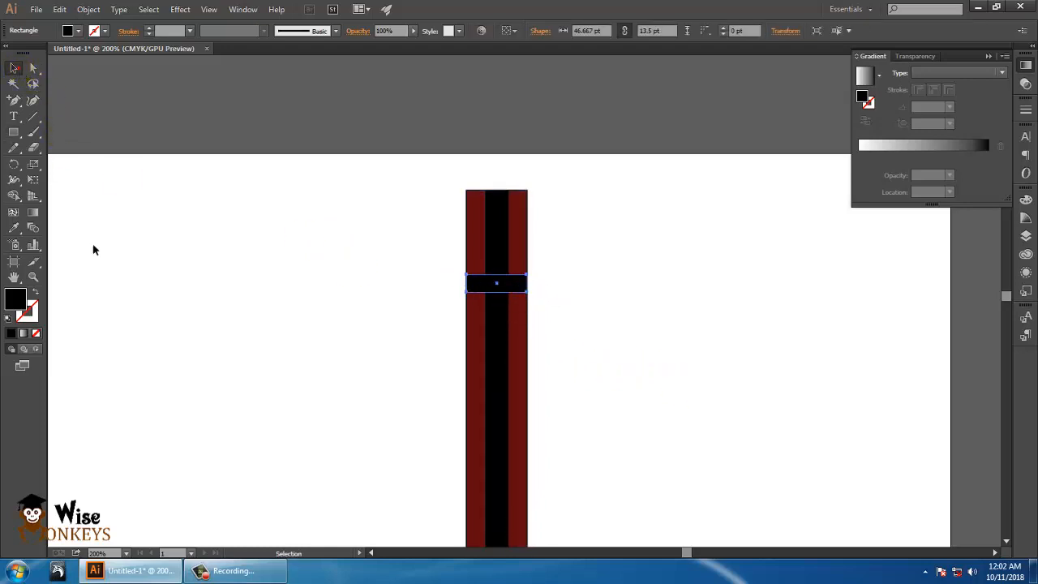
Step: Fill the new rectangular band with white (FFFFFF) and leave it without a stroke
left_click(36, 295)
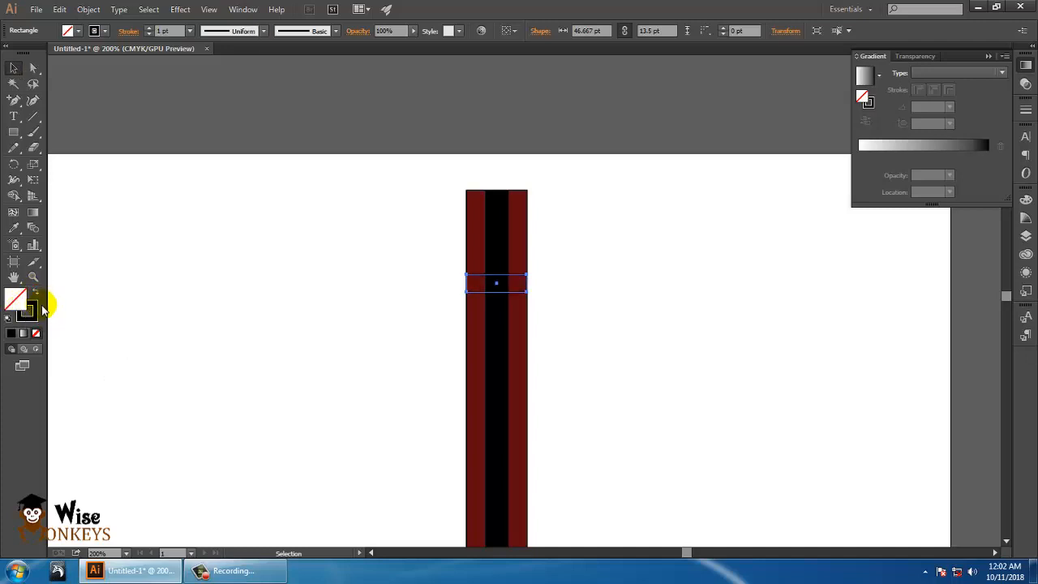
double_click(36, 315)
left_click_drag(456, 267, 339, 186)
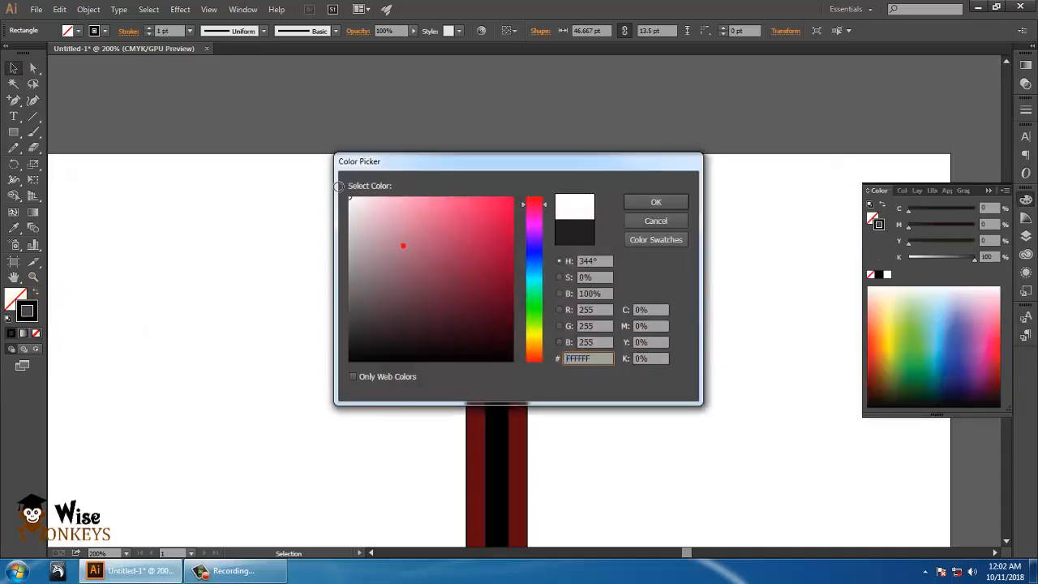
left_click(656, 202)
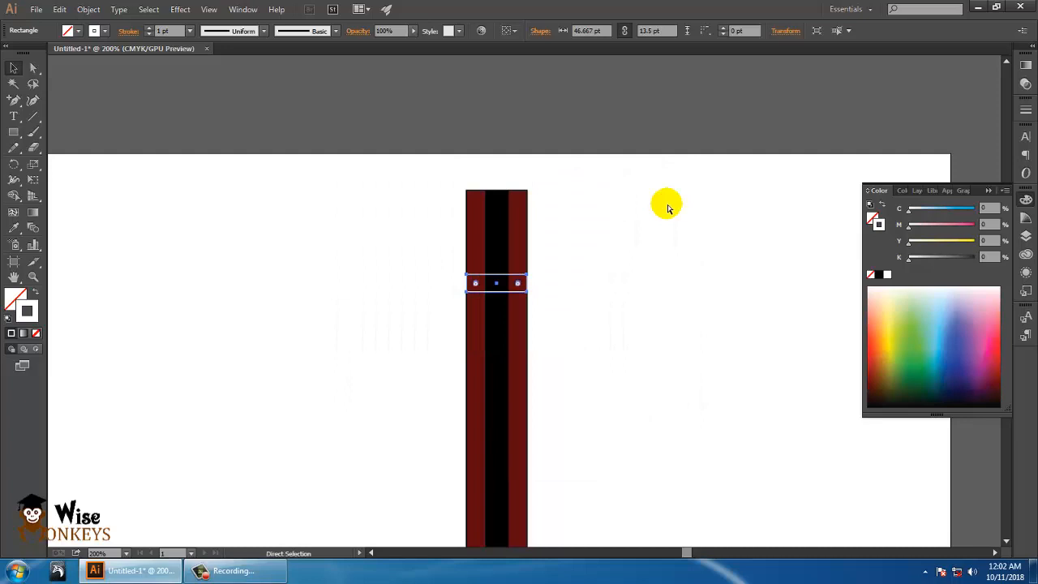
key("ctrl+equal")
key("ctrl+equal")
key("ctrl+equal")
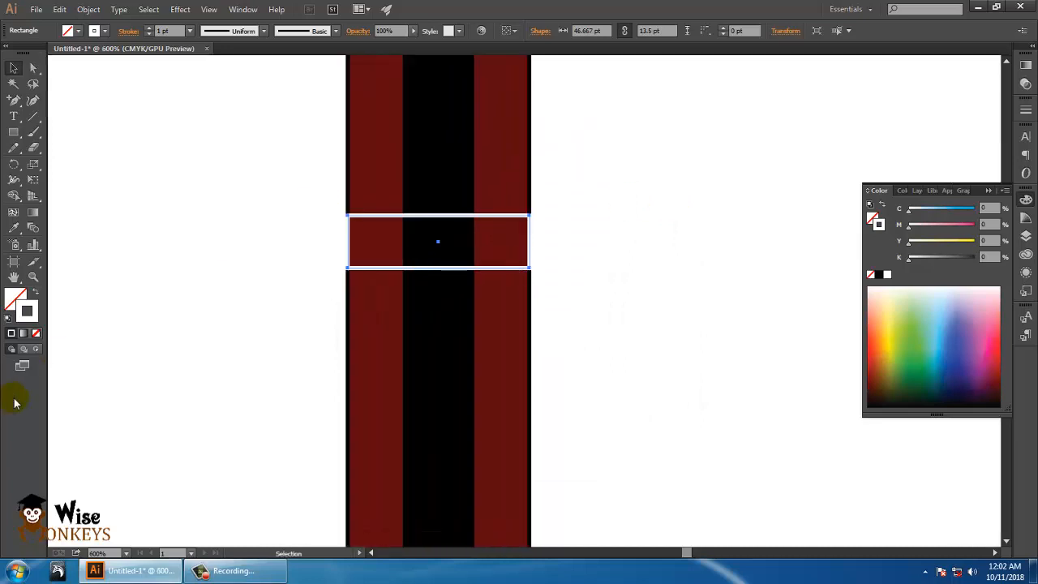
left_click(38, 293)
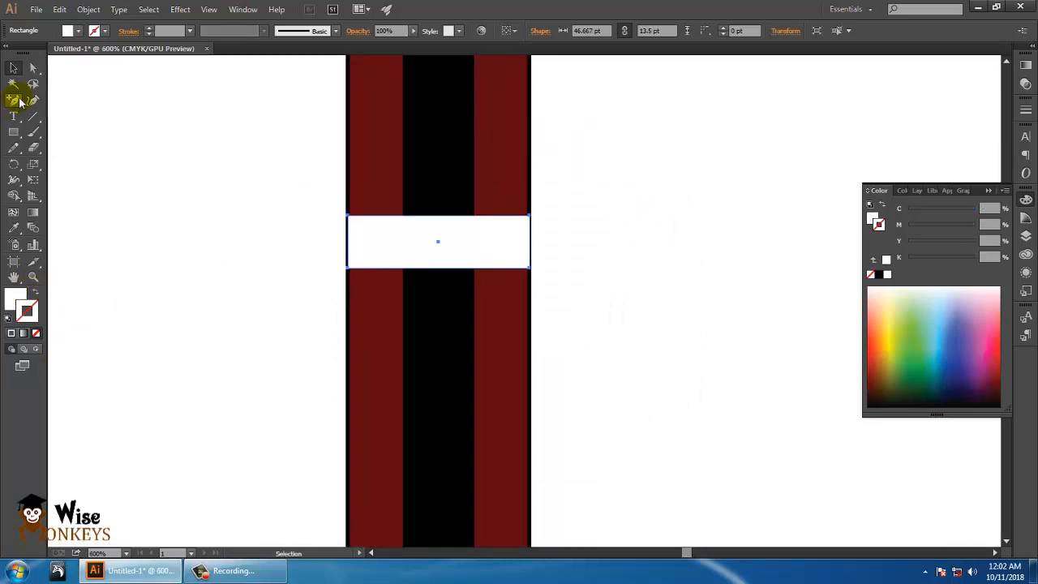
Step: Add anchor points on the white band's upper and lower edges where the black stripe's sides cross them
left_click(19, 101)
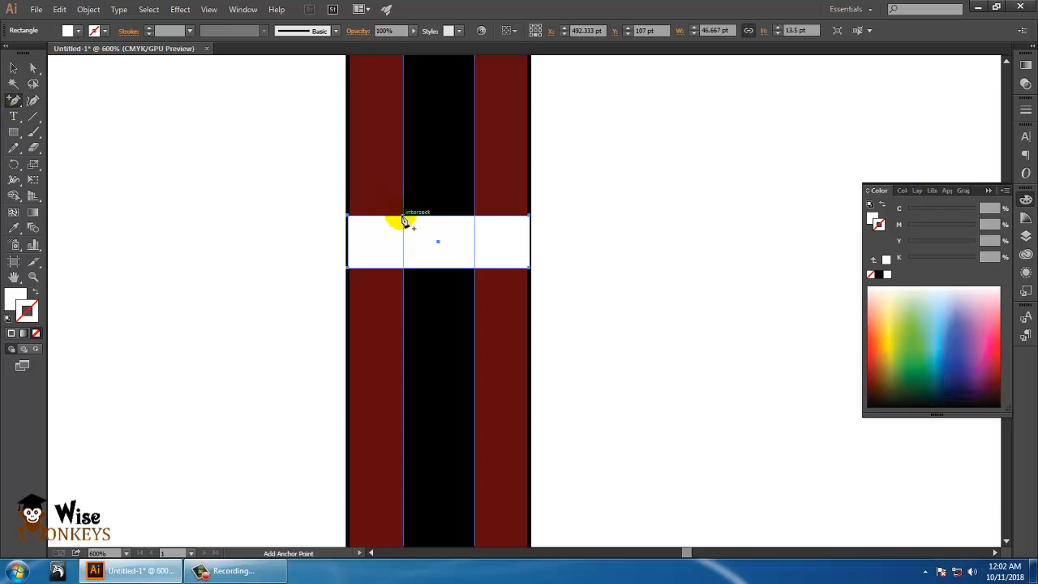
left_click(403, 217)
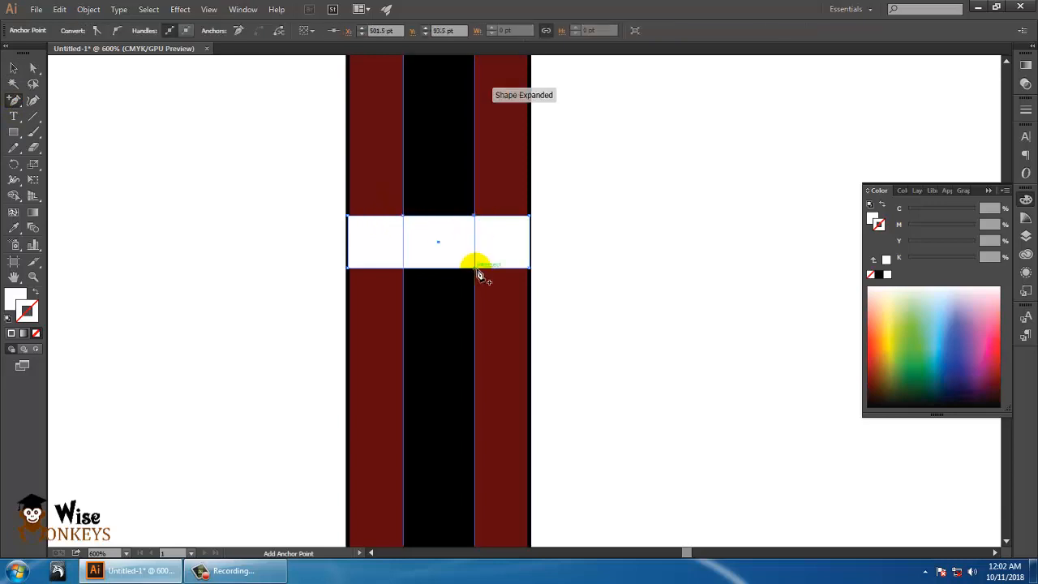
left_click(476, 267)
left_click(403, 268)
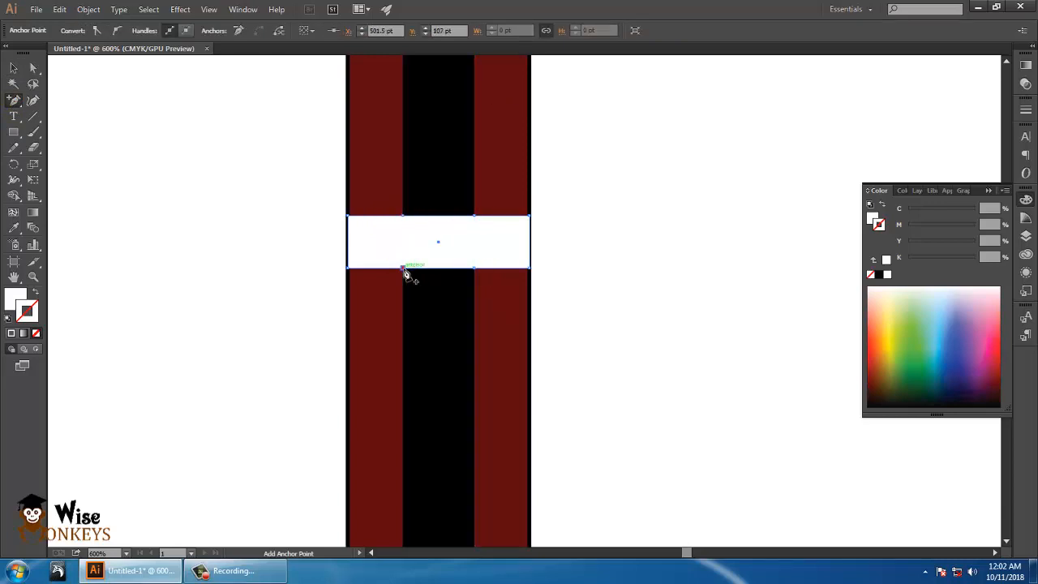
Step: Raise the white band's four inner anchor points about 2 pt so its centre section sits above both ends
left_click(35, 68)
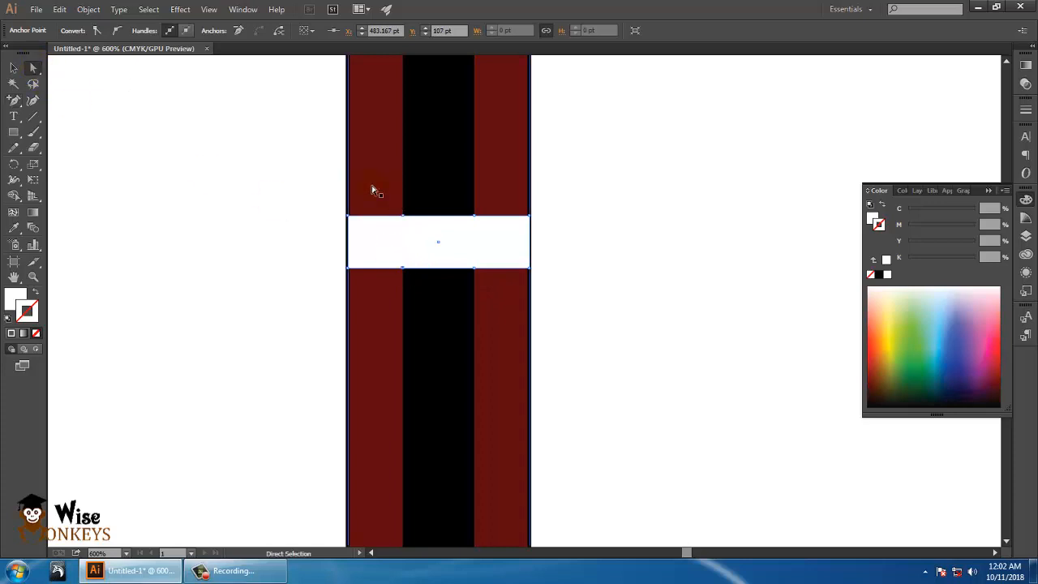
left_click(475, 217)
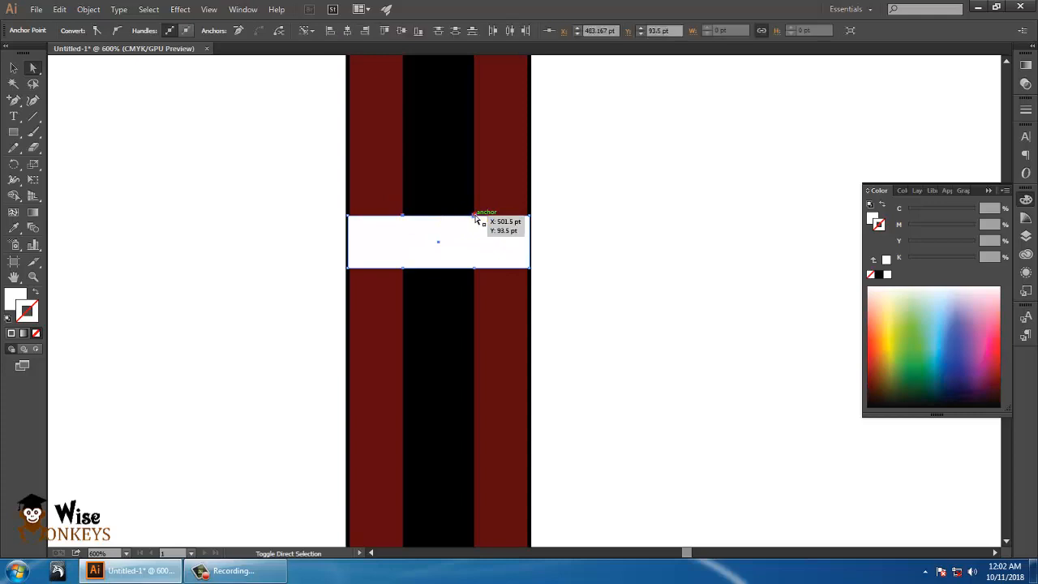
left_click(475, 217)
left_click(474, 268, "shift")
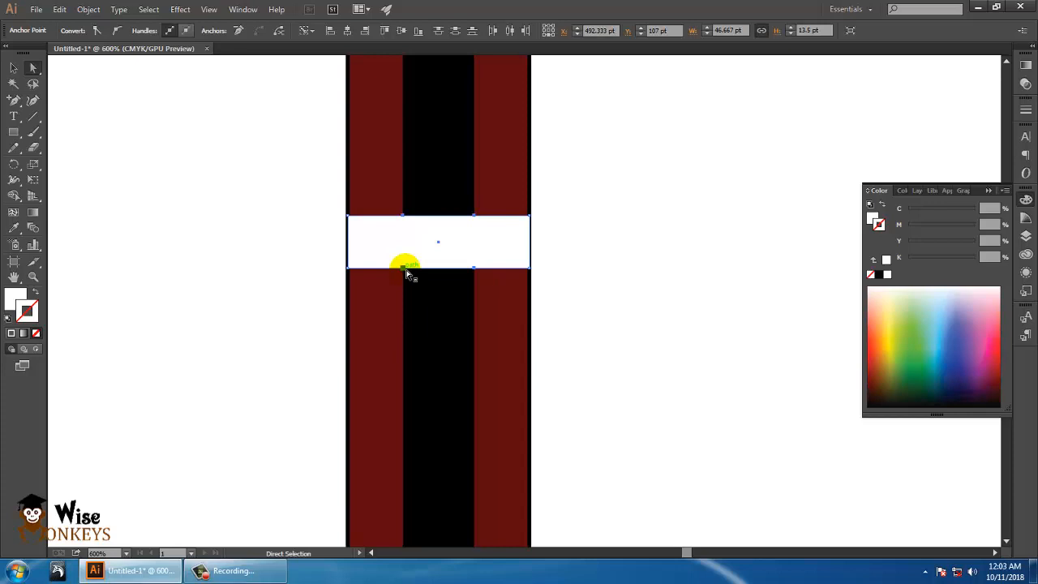
key("Up")
key("Up")
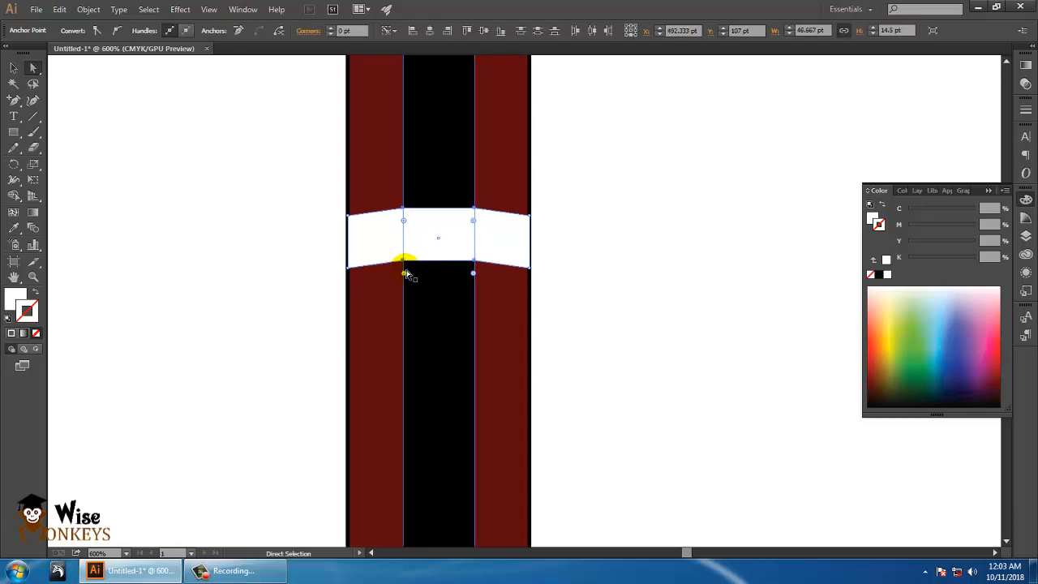
Step: Pull the white band's two left corners slightly outward to cover the pencil body's left outline, then deselect
left_click(348, 217)
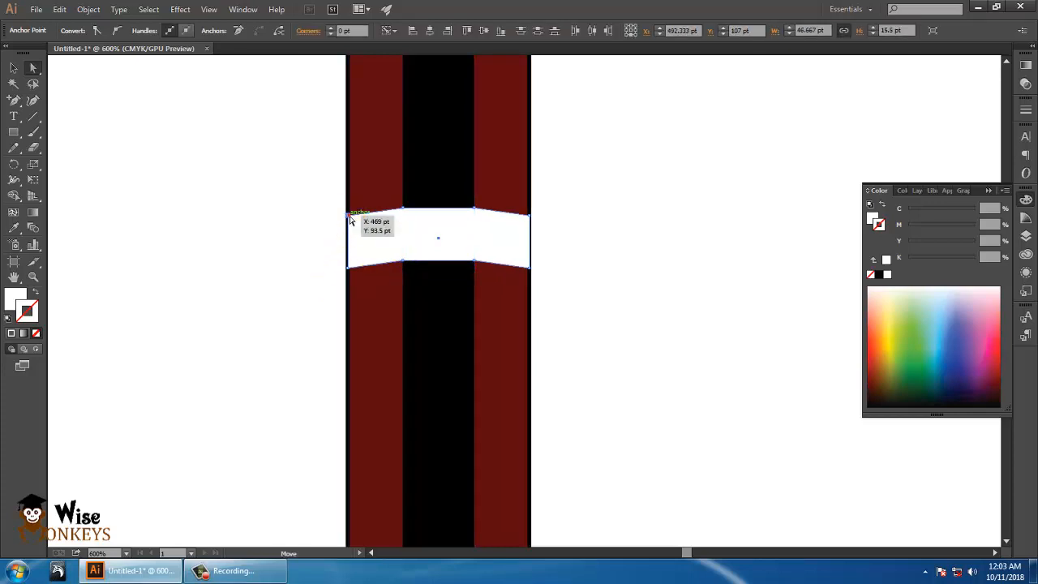
left_click(349, 269, "shift")
key("Left")
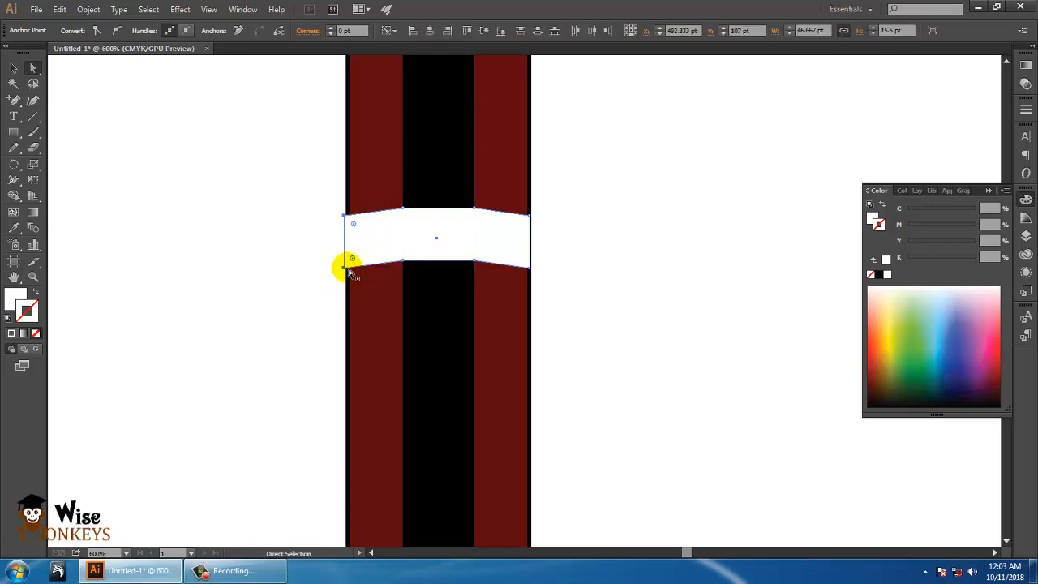
key("ctrl+z")
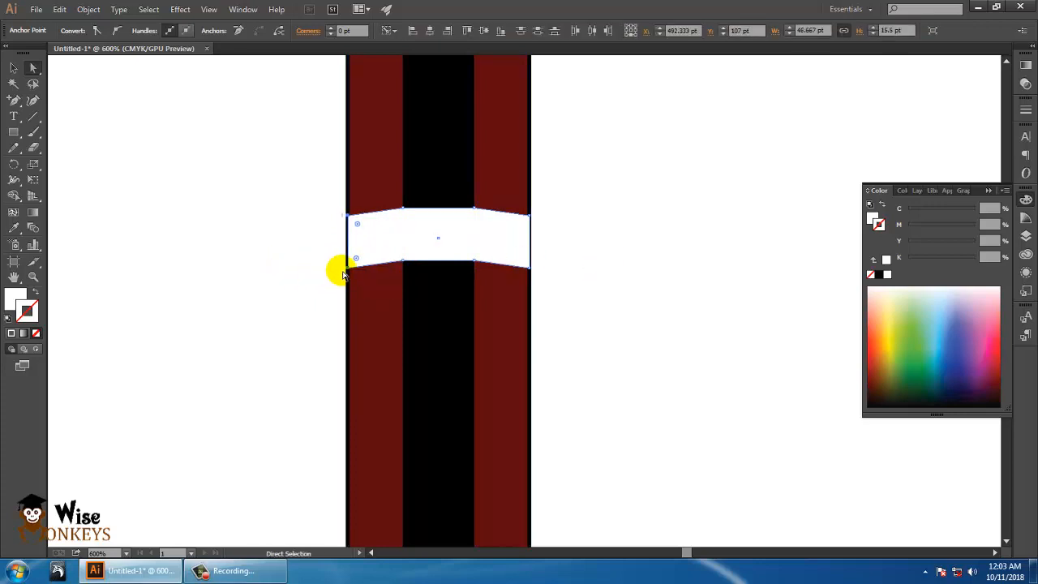
left_click_drag(349, 270, 341, 264)
left_click(607, 256)
Step: Adjust the white band's two right corners to cover the pencil body's right outline, then deselect the band
left_click(515, 236)
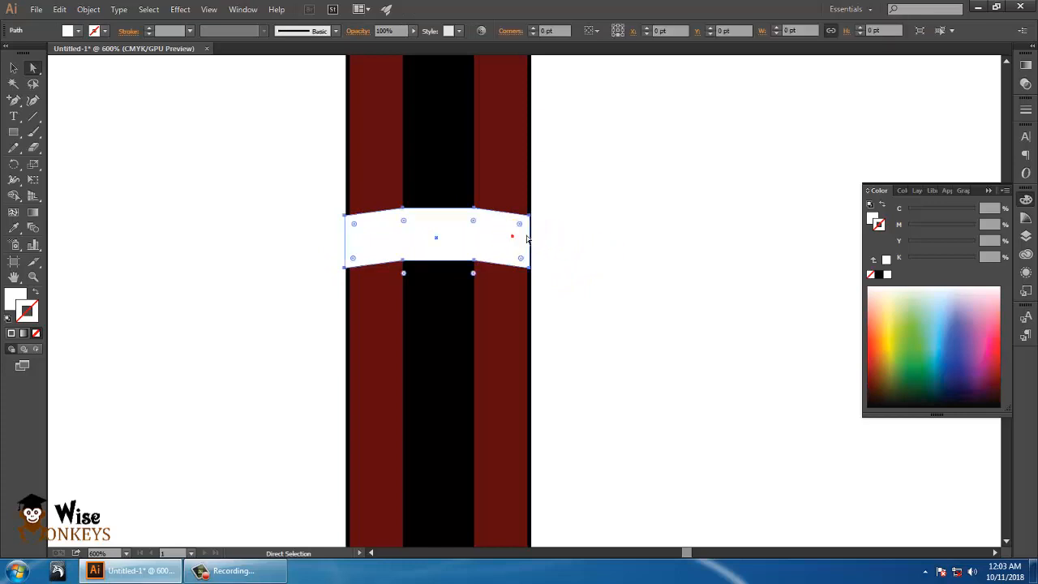
left_click(528, 215)
left_click_drag(528, 266, 530, 267)
left_click(595, 270)
key("ctrl+minus")
key("ctrl+minus")
key("ctrl+minus")
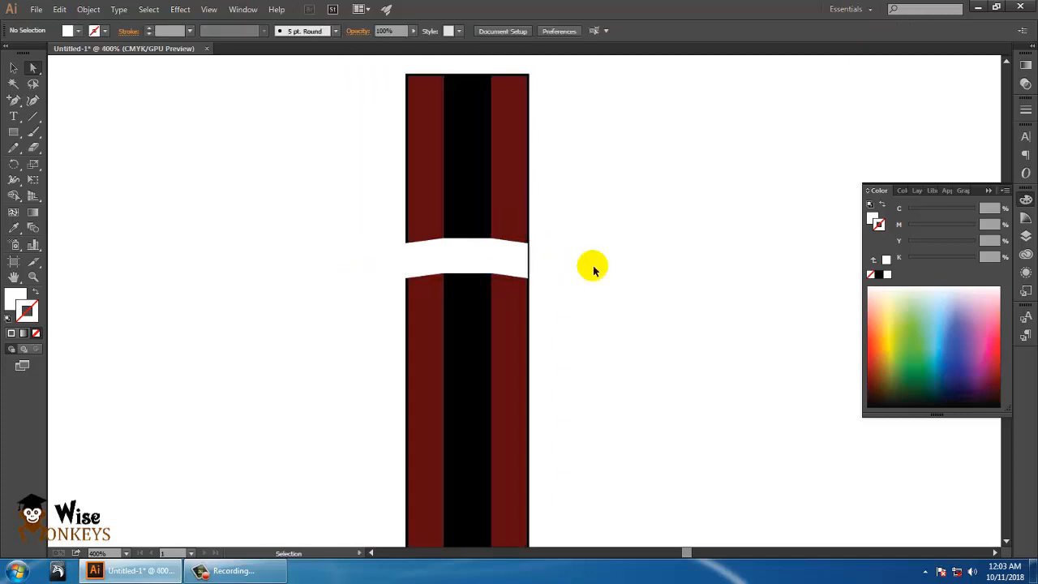
key("ctrl+plus")
left_click(505, 273)
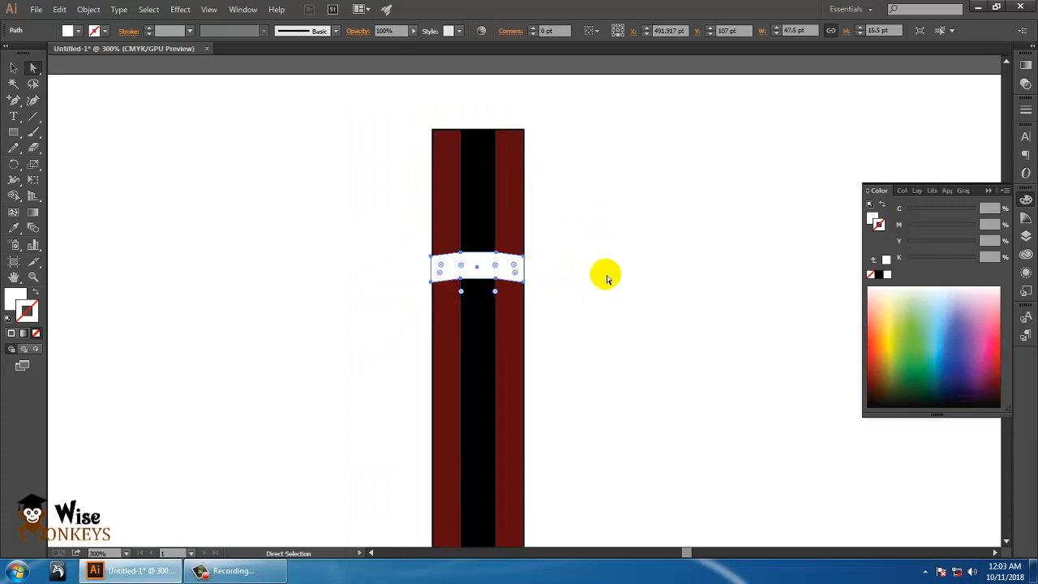
left_click(605, 273)
left_click(479, 224)
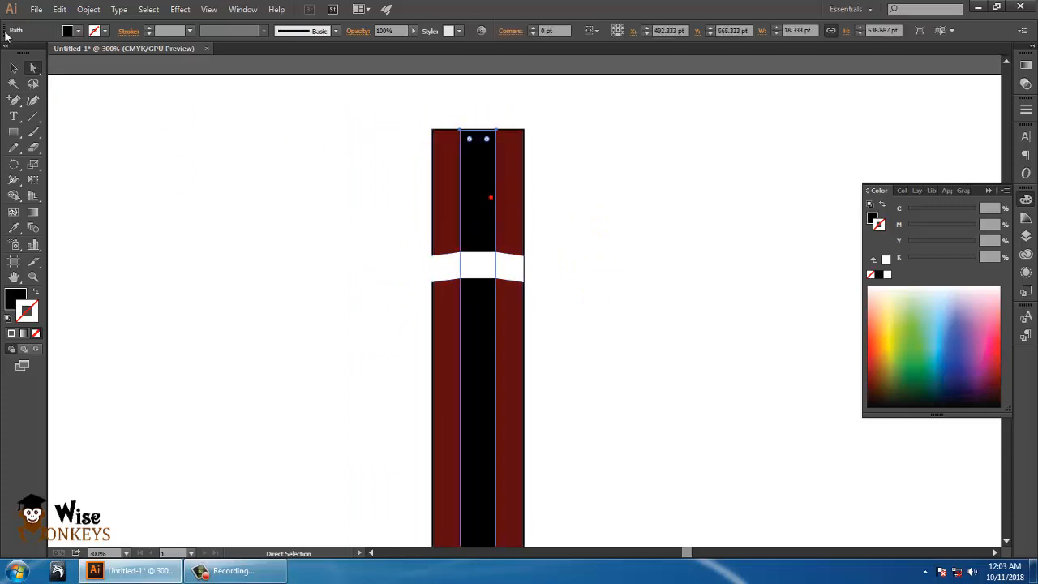
left_click(13, 102)
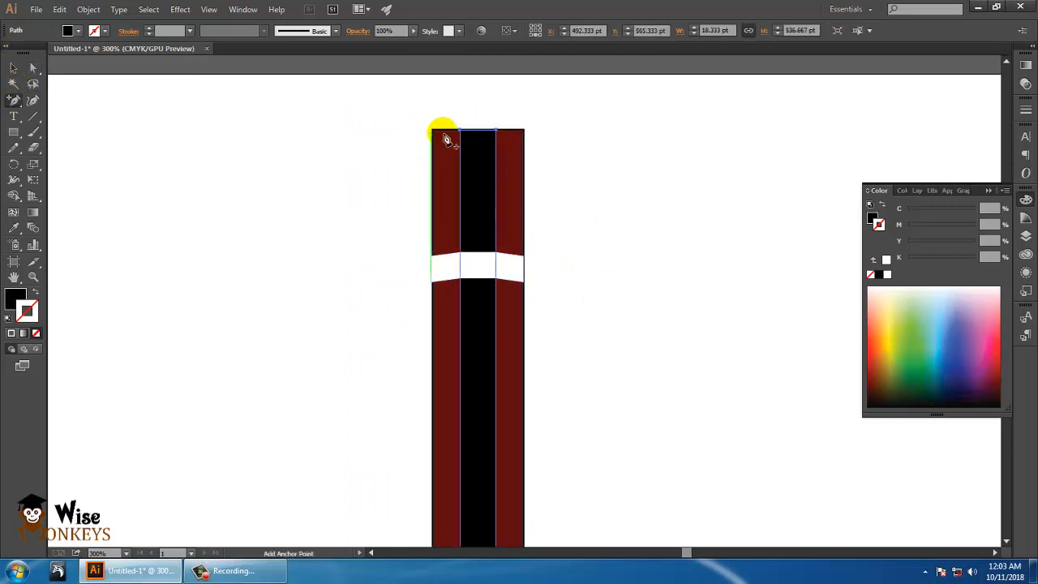
left_click(478, 130)
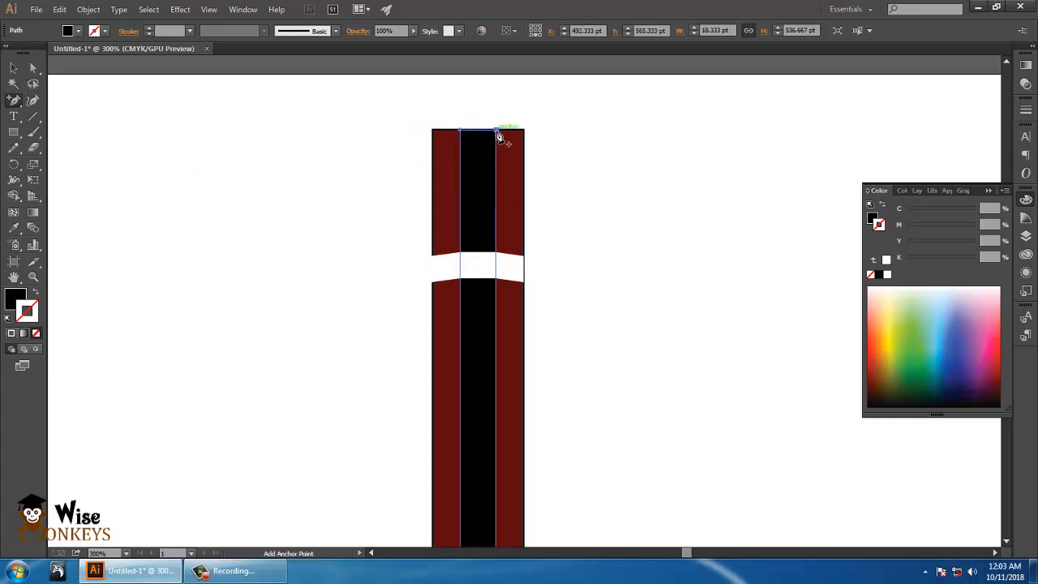
left_click(33, 68)
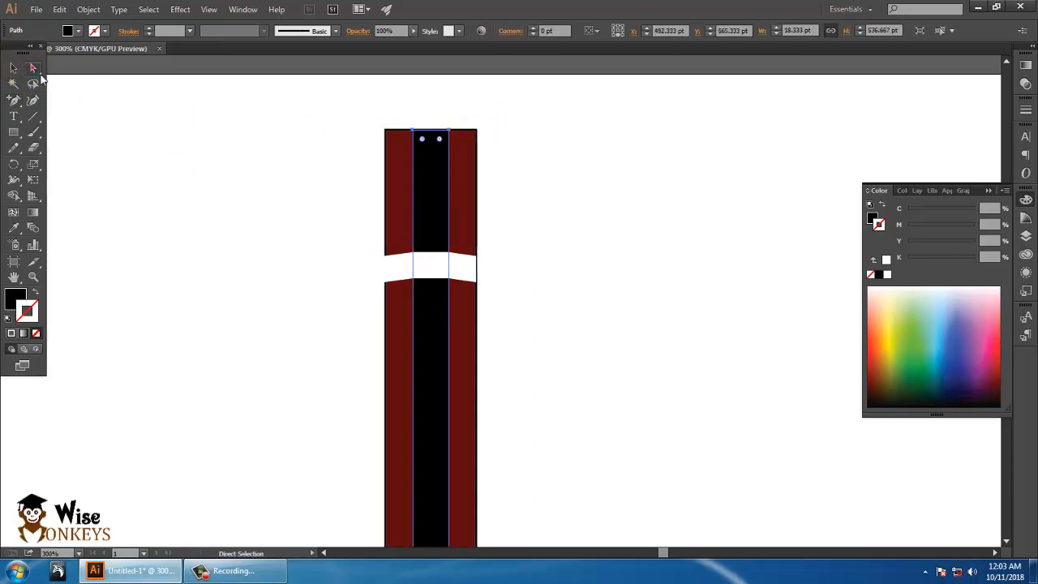
left_click(563, 155)
Step: Add two anchor points on the dark red body's top edge where the black stripe's sides meet it
left_click(404, 132)
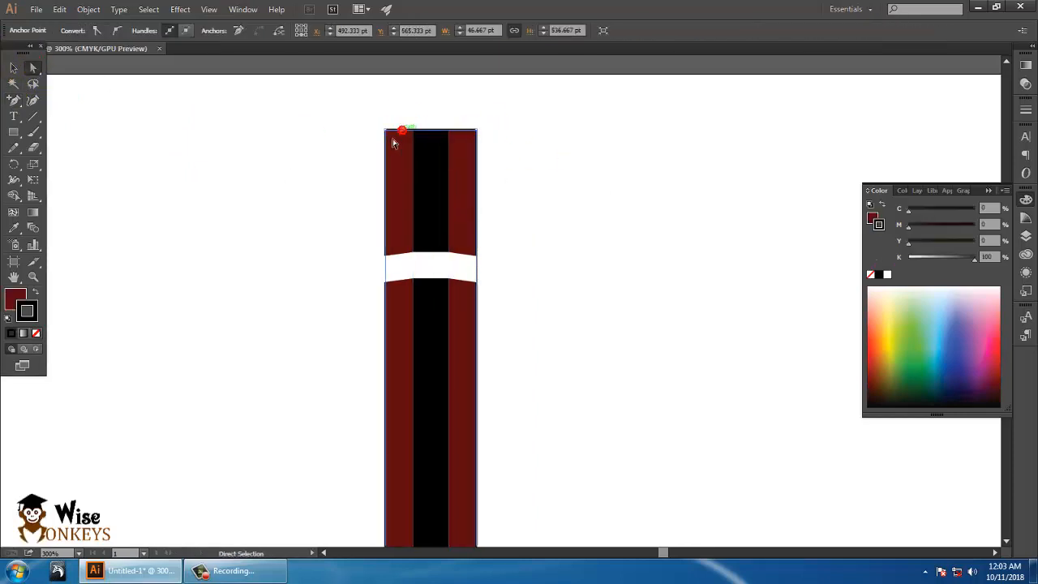
left_click(16, 102)
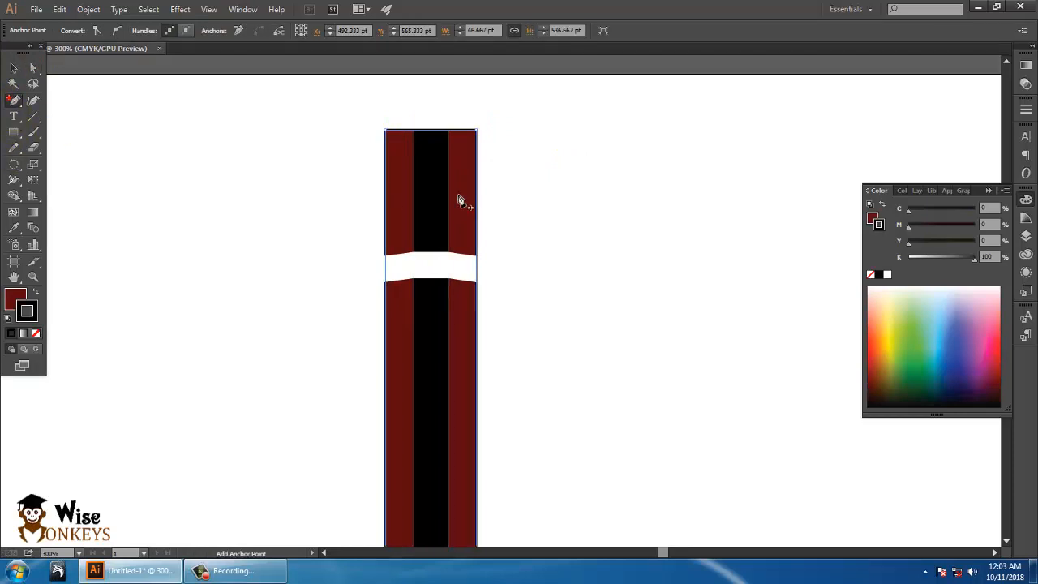
left_click(413, 132)
left_click(448, 132)
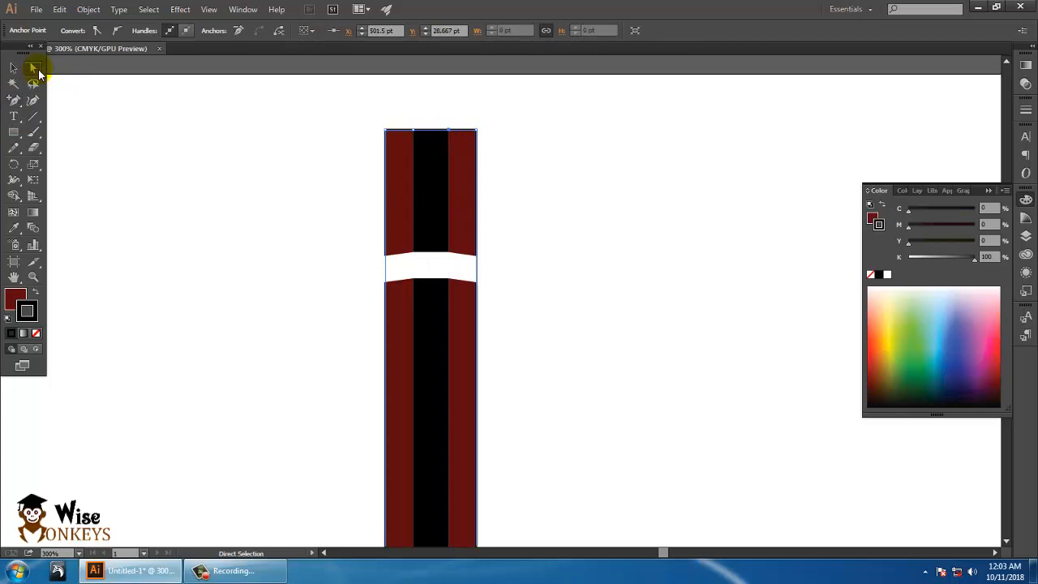
left_click(278, 257)
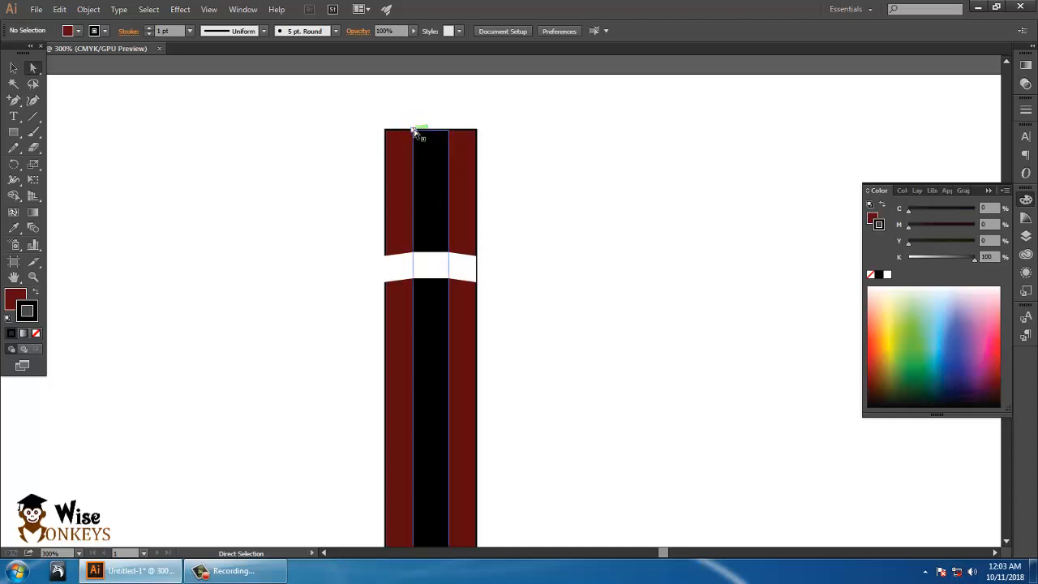
Step: Raise the two new anchor points on the dark red body's top edge to form a bevelled end, then deselect
left_click(412, 130)
left_click(454, 133)
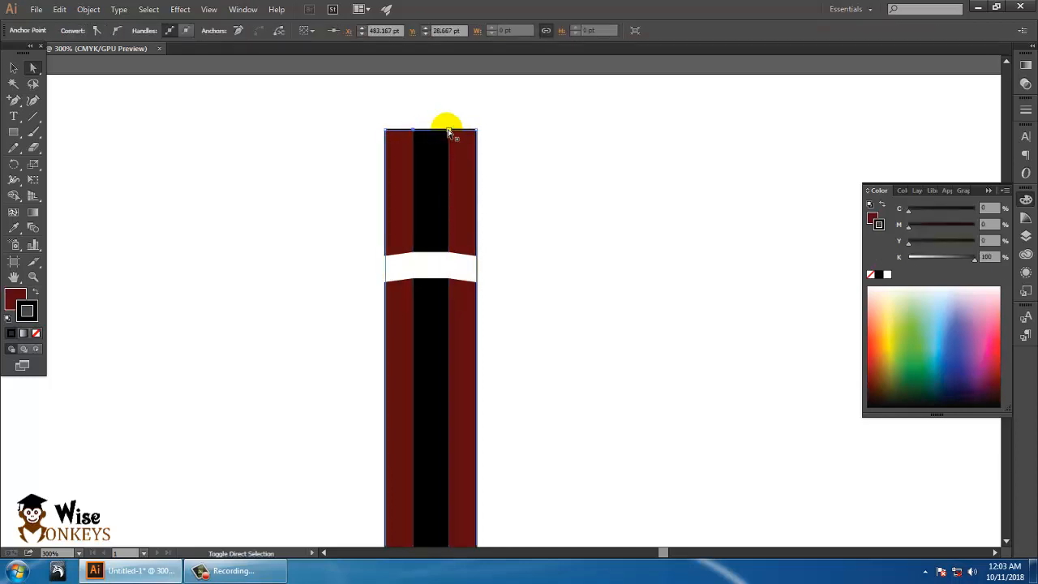
left_click(448, 131)
left_click(449, 132)
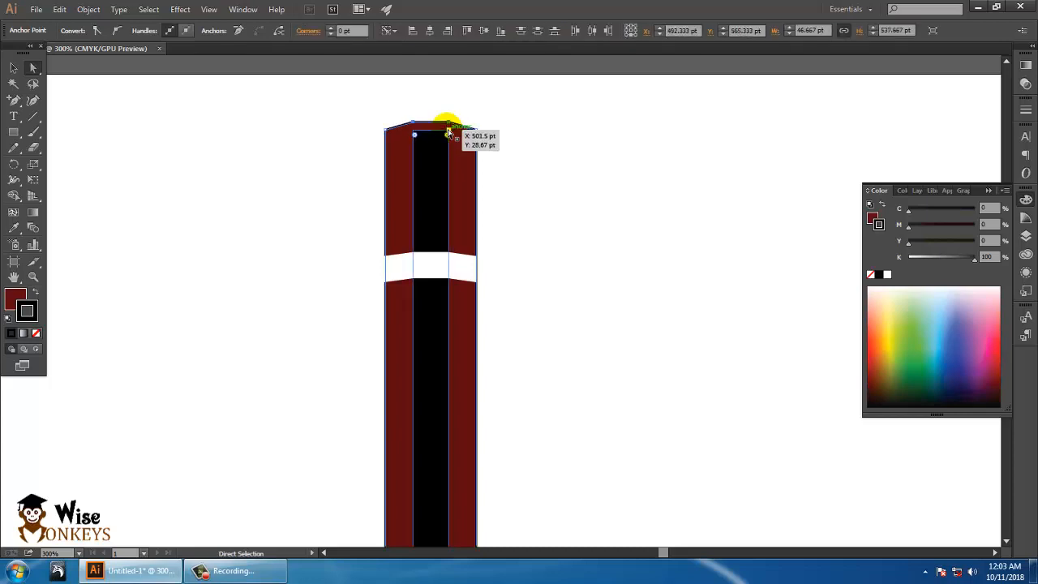
key("Up")
key("Up")
left_click(550, 154)
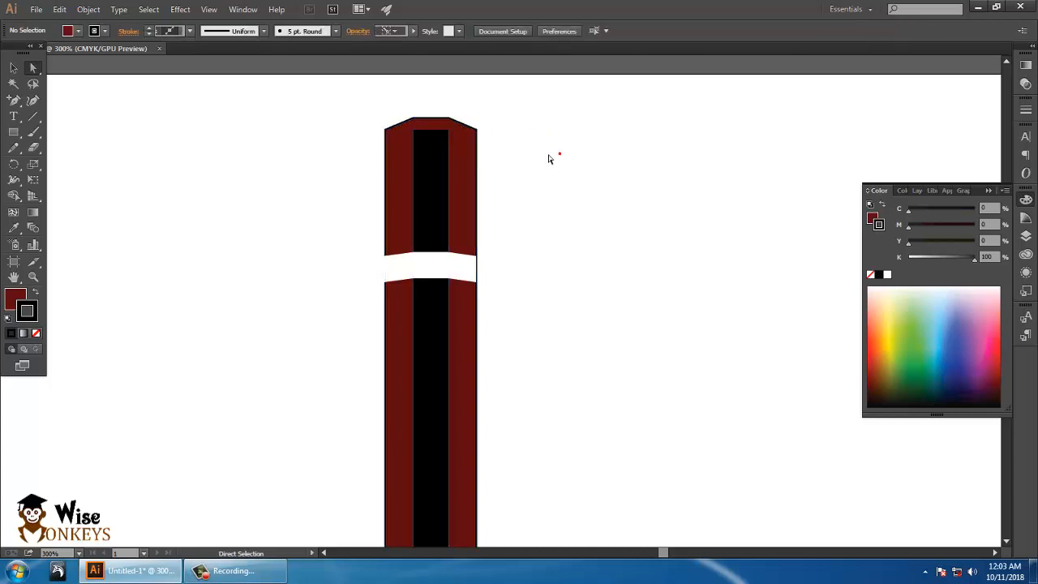
Step: Raise the black stripe's two top corners to meet the bevelled top edge of the dark red body, then deselect
left_click(442, 137)
left_click(414, 131)
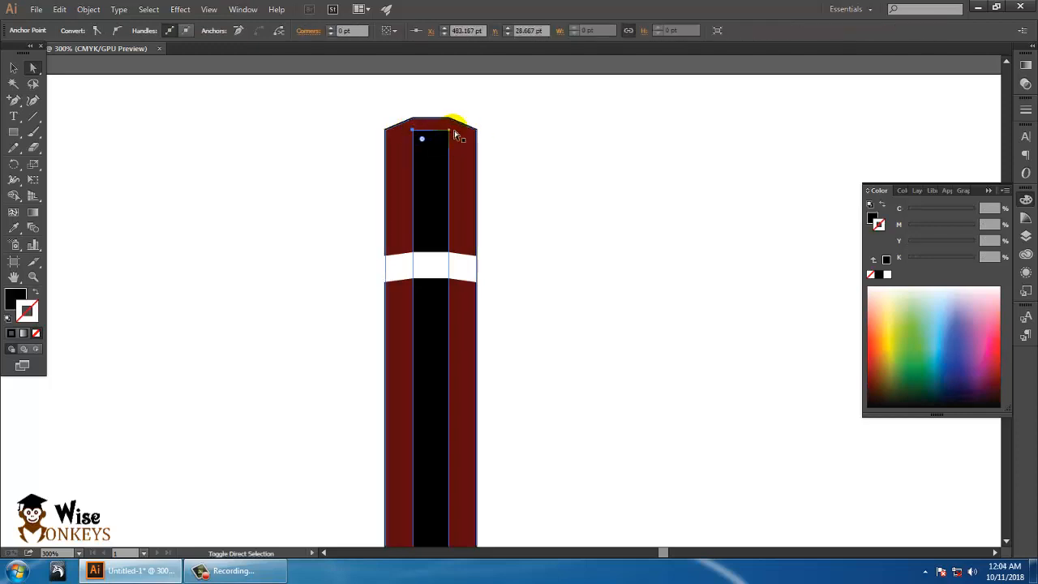
left_click(448, 132, "shift")
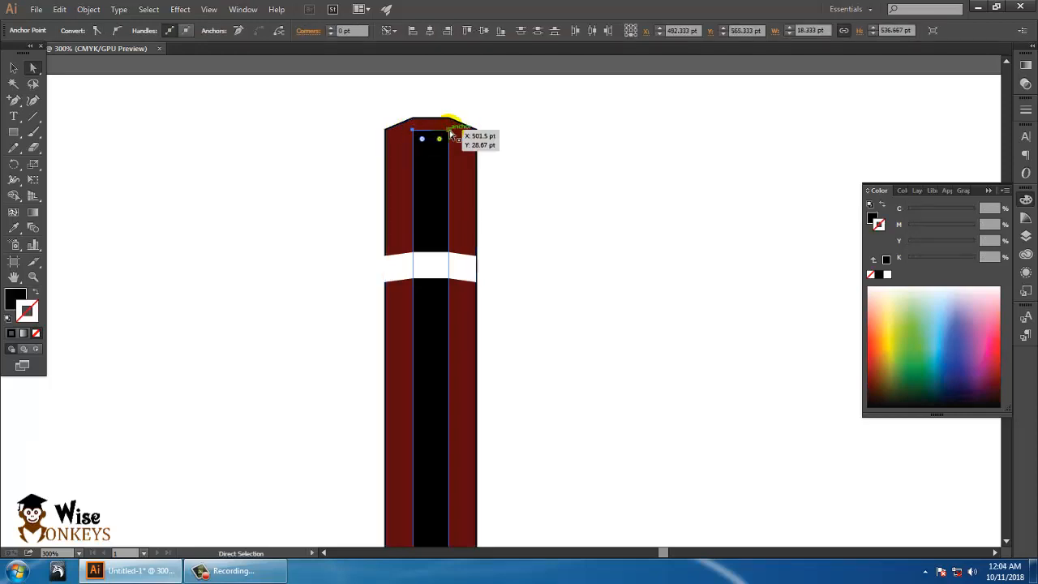
left_click_drag(452, 135, 452, 133)
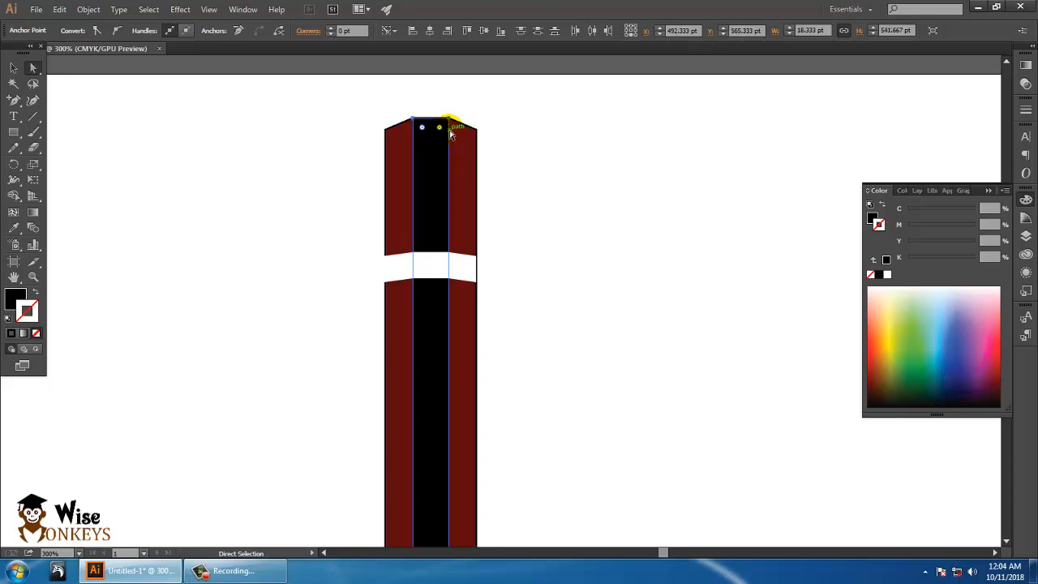
left_click(550, 219)
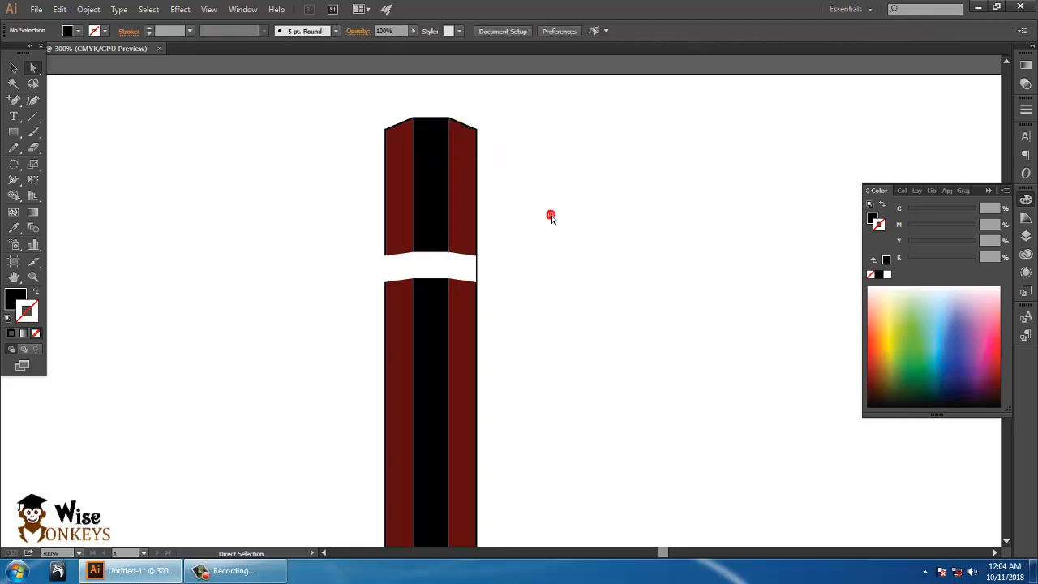
Step: Select the white band and nudge it slightly downward, keeping it horizontally aligned across the pencil body
key("ctrl+minus")
key("ctrl+minus")
key("ctrl+minus")
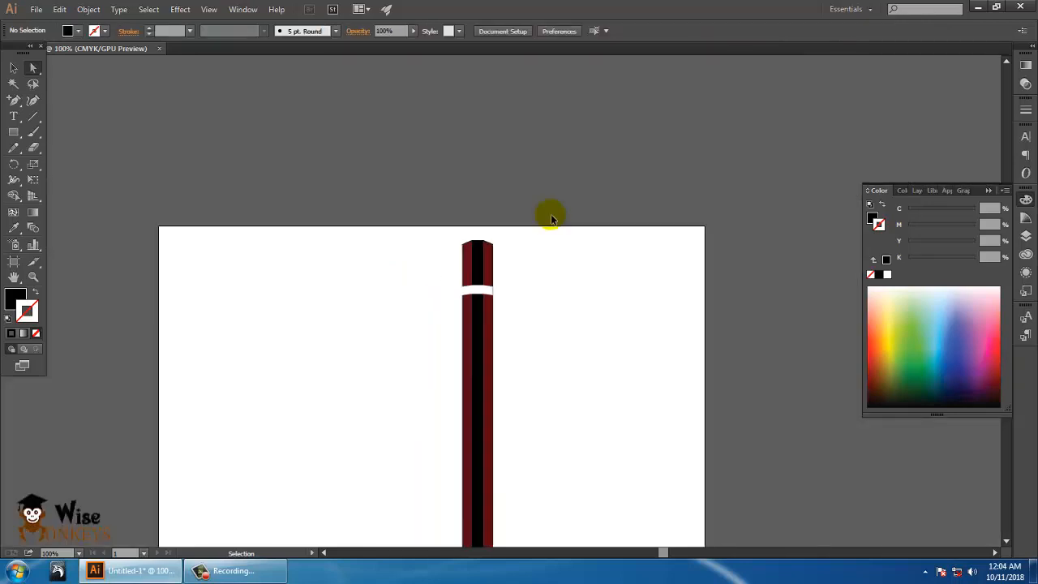
key("ctrl+plus")
key("ctrl+plus")
scroll(504, 262, "up", 5)
left_click(339, 168)
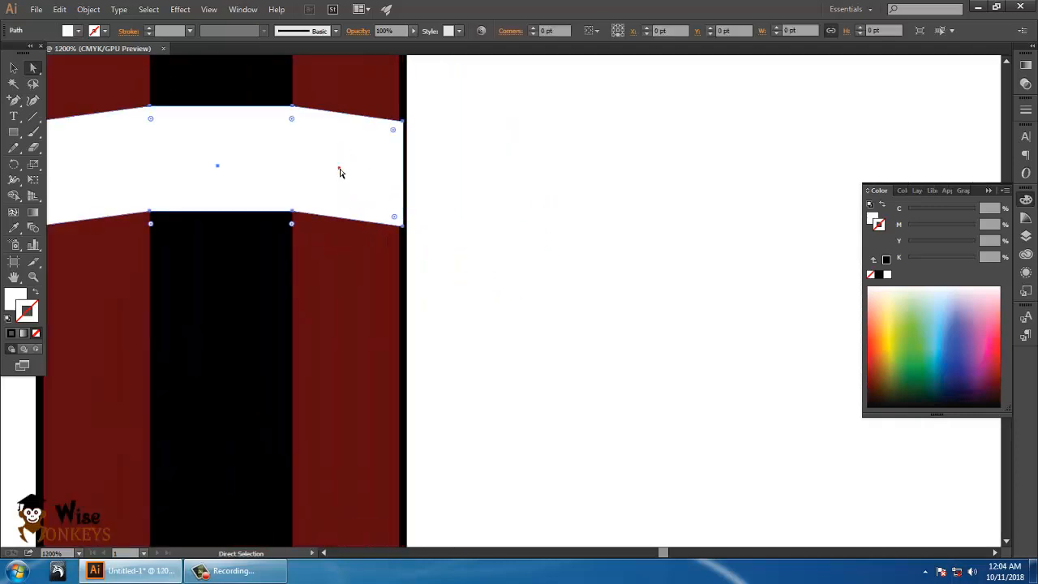
left_click_drag(339, 168, 567, 245)
left_click(497, 279)
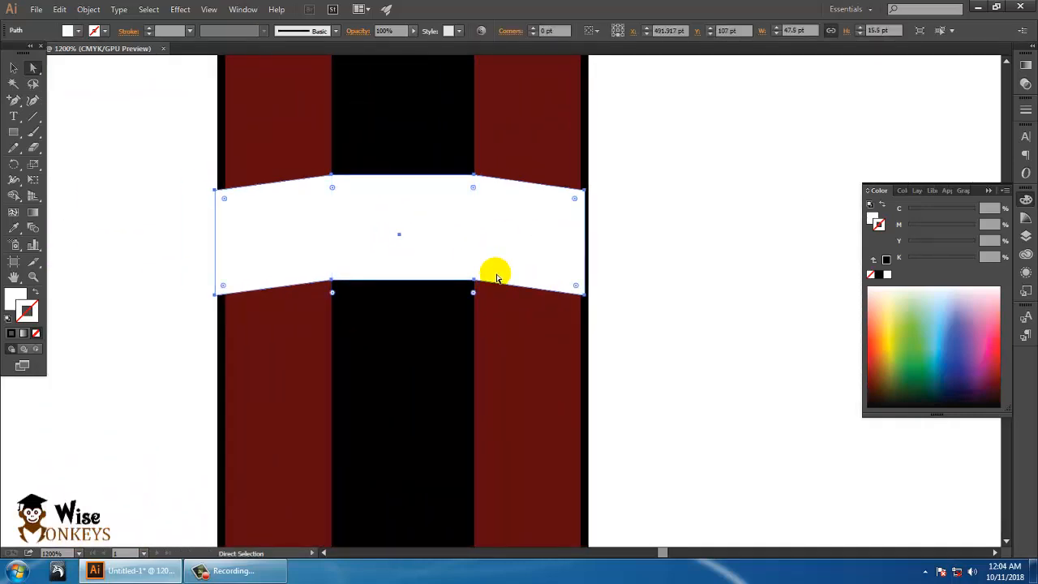
mouse_move(394, 250)
left_mouse_down()
mouse_move(403, 245)
mouse_move(398, 257)
left_mouse_up()
key("Right")
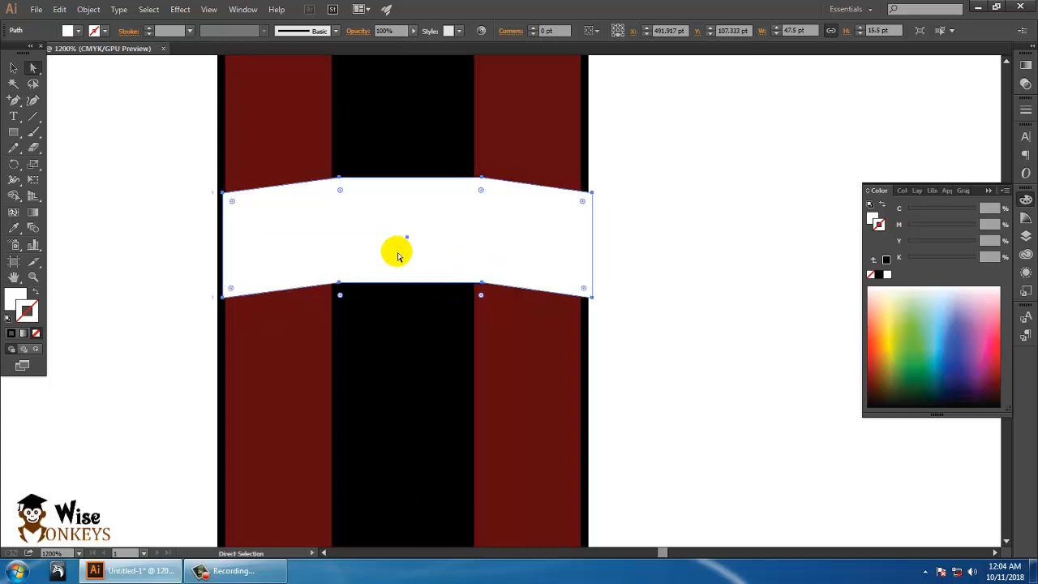
key("Left")
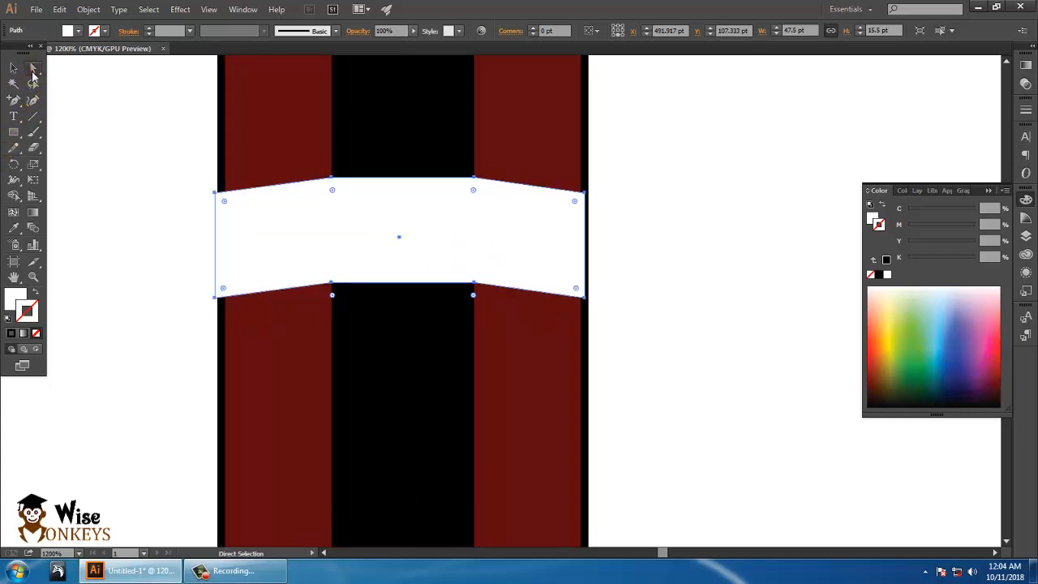
Step: Pull the white band's two left corners slightly inward so the band is about 46.667 pt wide
left_click(197, 238)
left_click(216, 194)
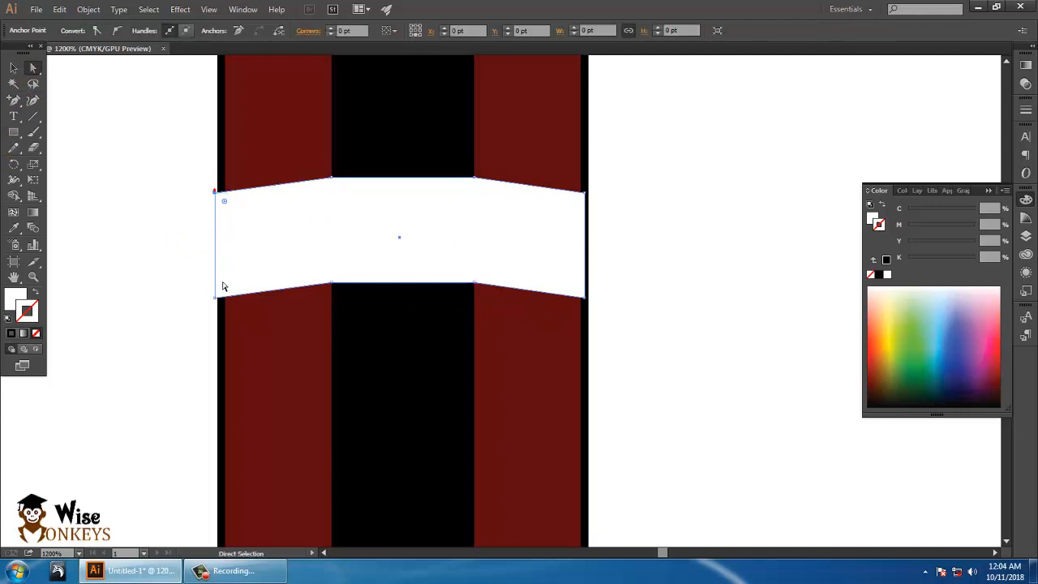
left_click(215, 297, "shift")
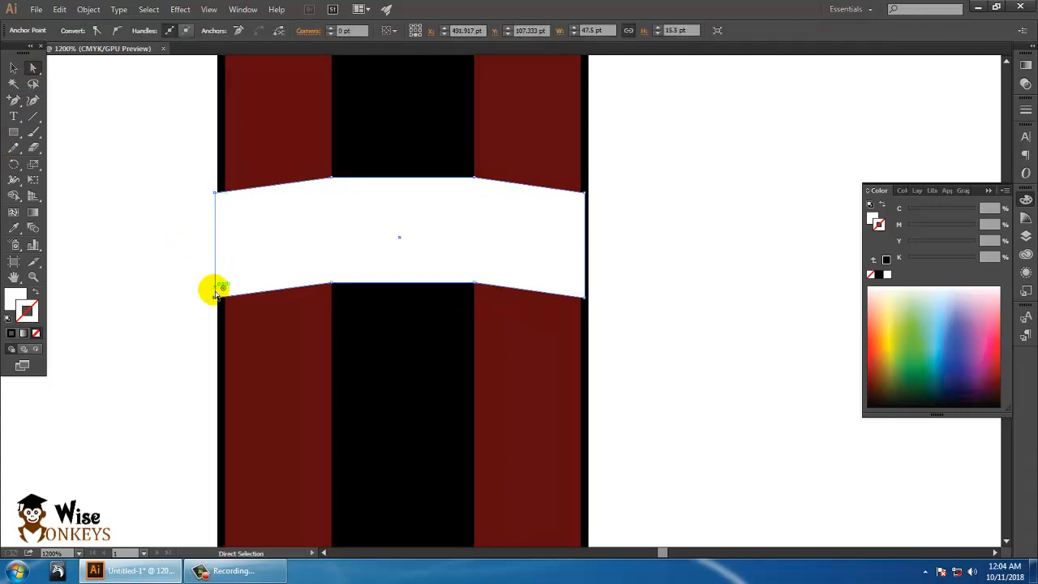
left_click_drag(215, 297, 219, 300)
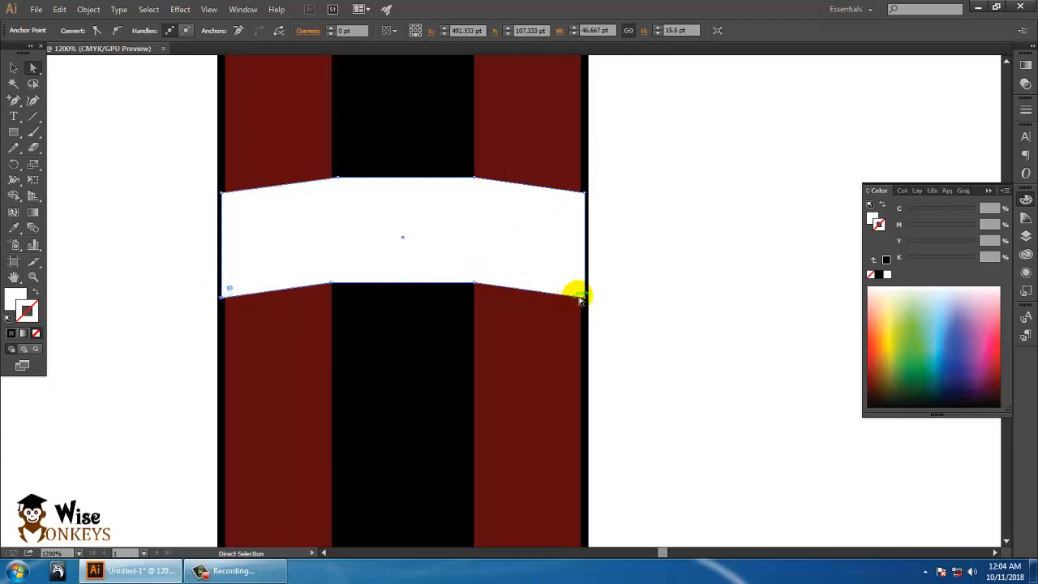
Step: Remove the black stroke from the dark red pencil body, and check the band and black stripe for strokes
left_click(16, 70)
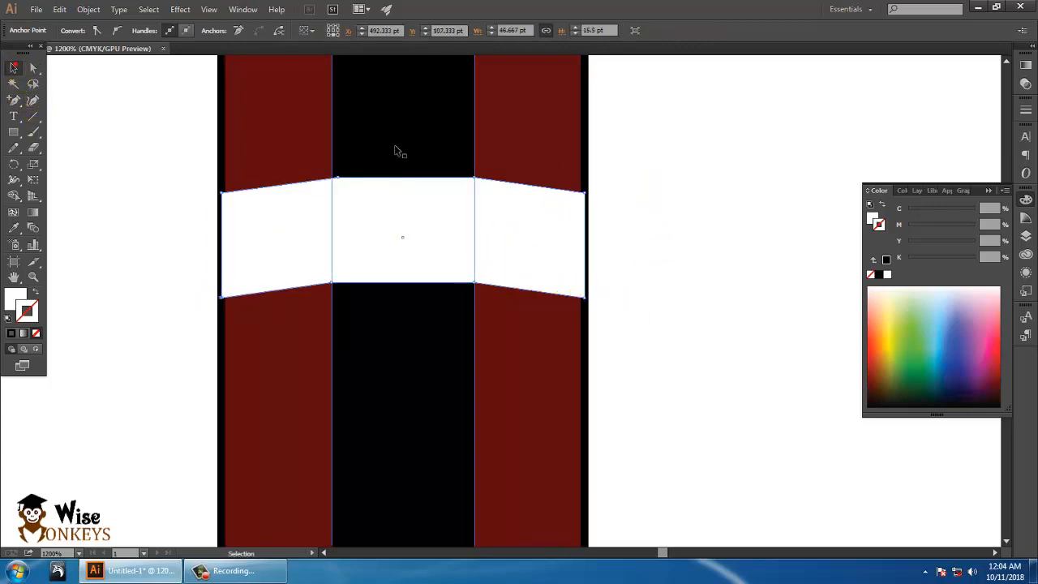
left_click(395, 147)
left_click(244, 125)
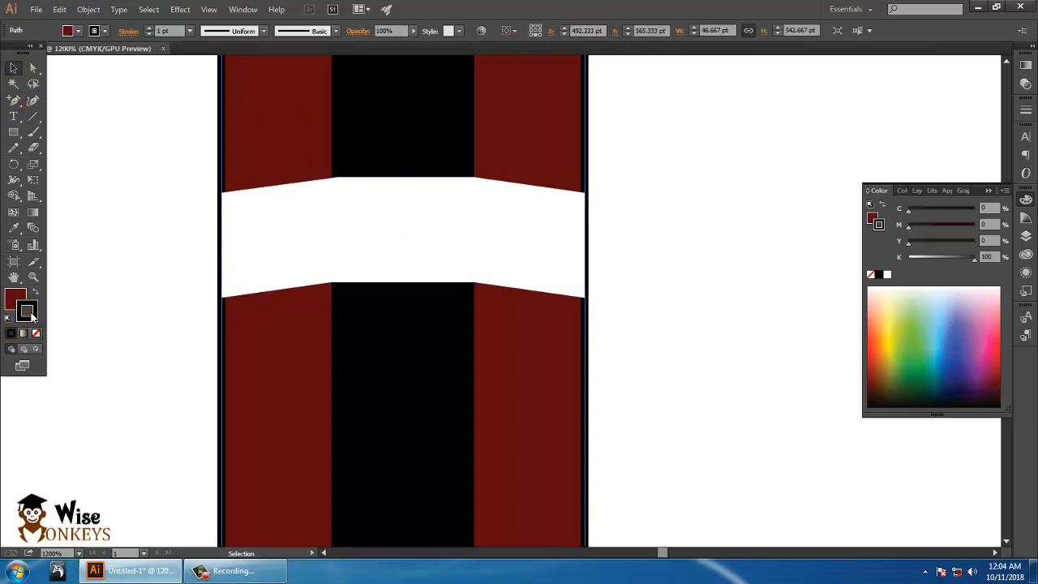
left_click(36, 335)
left_click(289, 233)
left_click(267, 140)
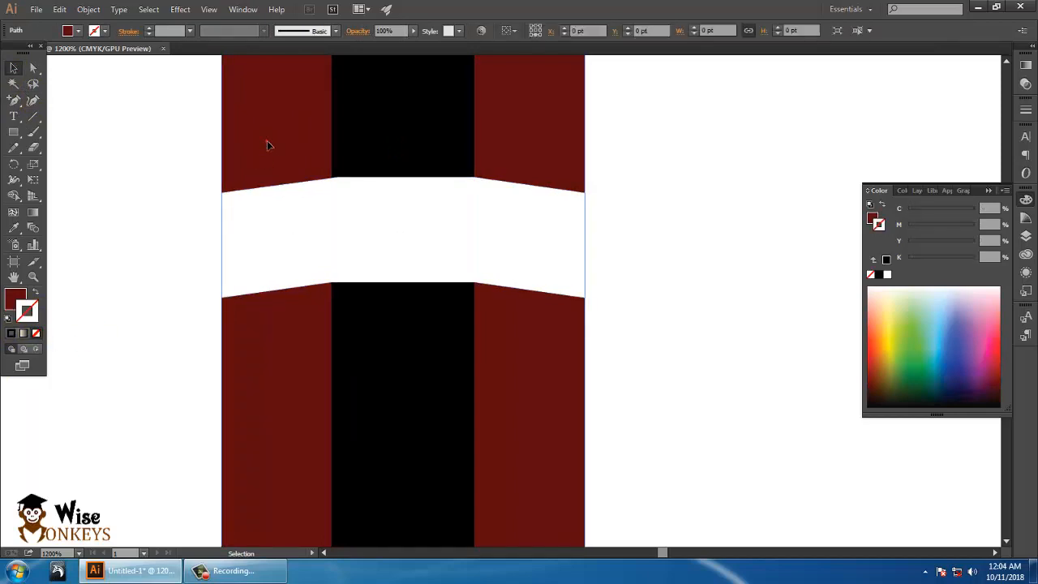
left_click(368, 131)
scroll(310, 402, "down", 2)
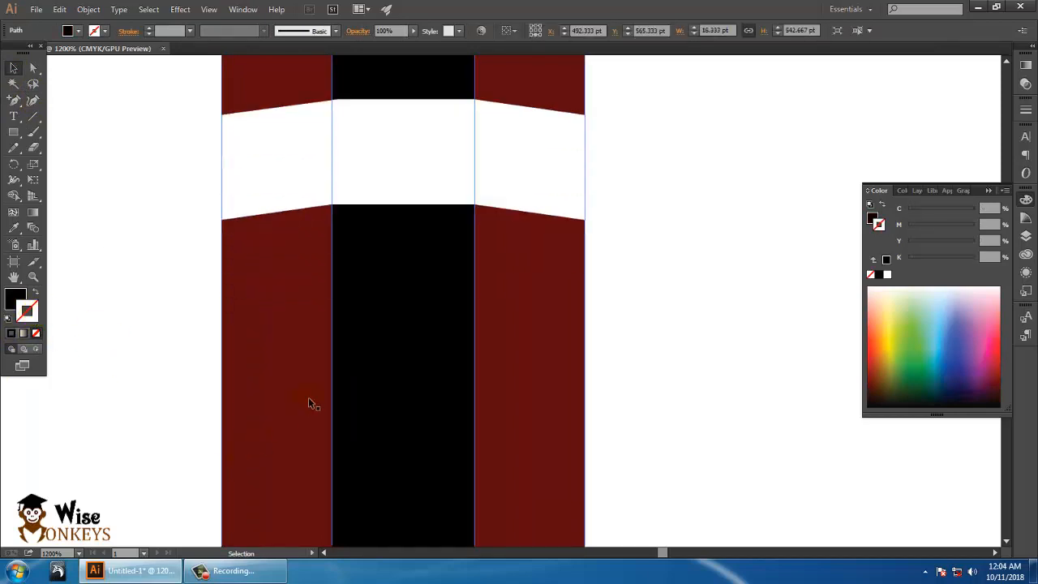
Step: Select all parts of the pencil and group them into one object, then deselect
key("ctrl+1")
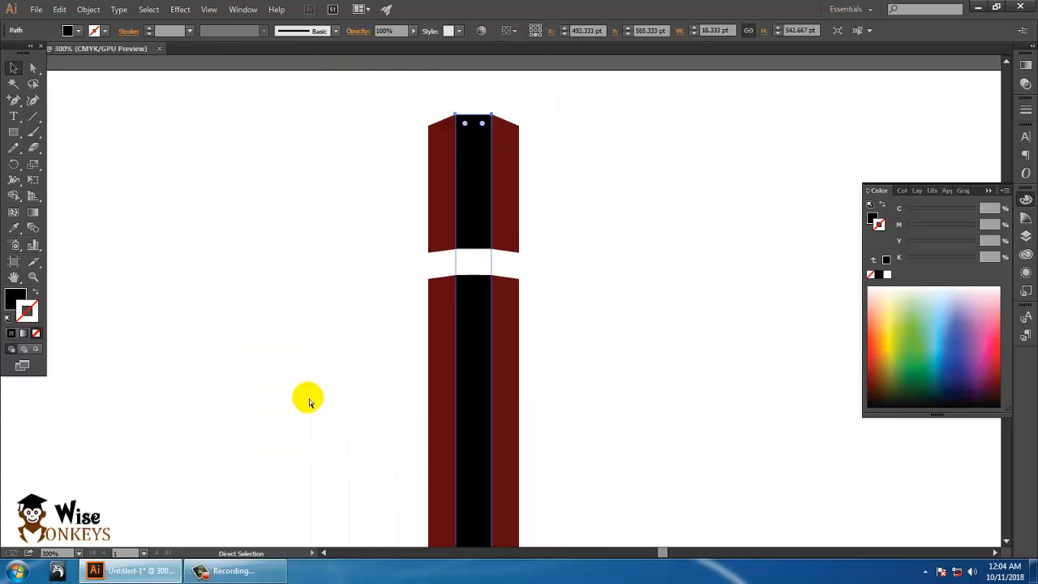
mouse_move(597, 429)
left_mouse_down()
mouse_move(579, 267)
mouse_move(586, 348)
left_mouse_up()
mouse_move(395, 123)
left_mouse_down()
mouse_move(563, 548)
mouse_move(557, 446)
left_mouse_up()
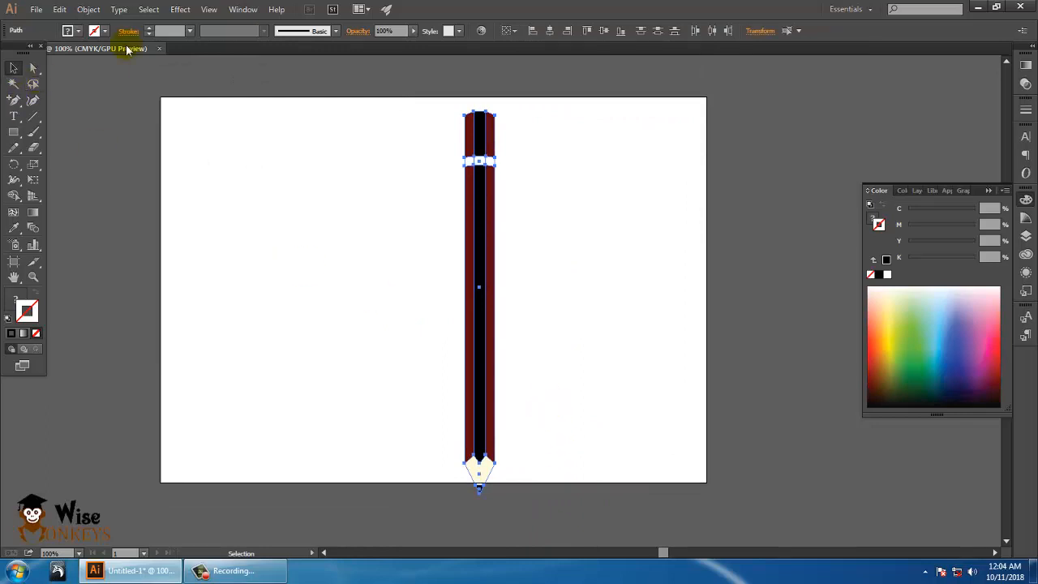
left_click(89, 9)
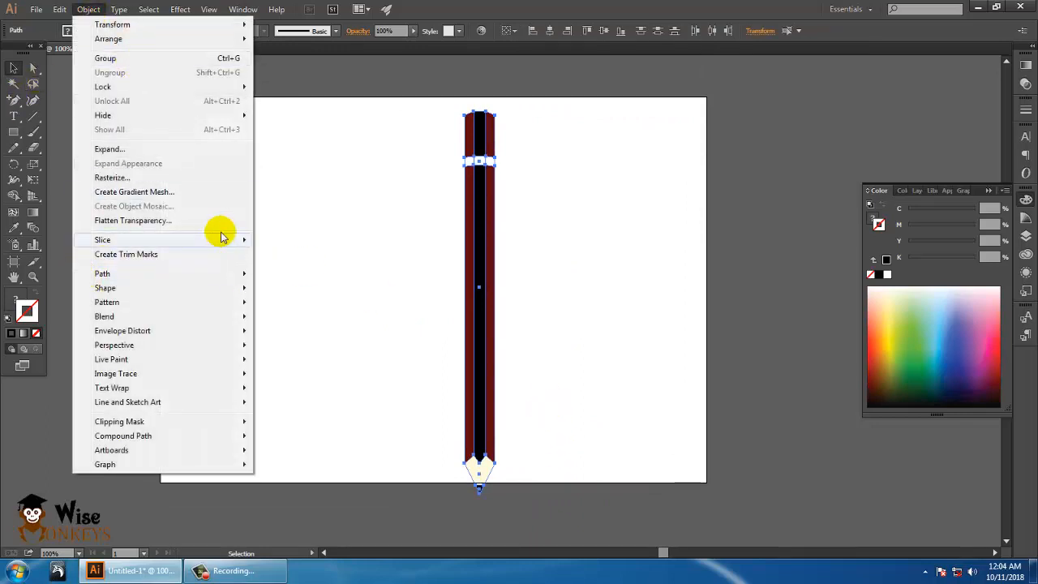
left_click(118, 59)
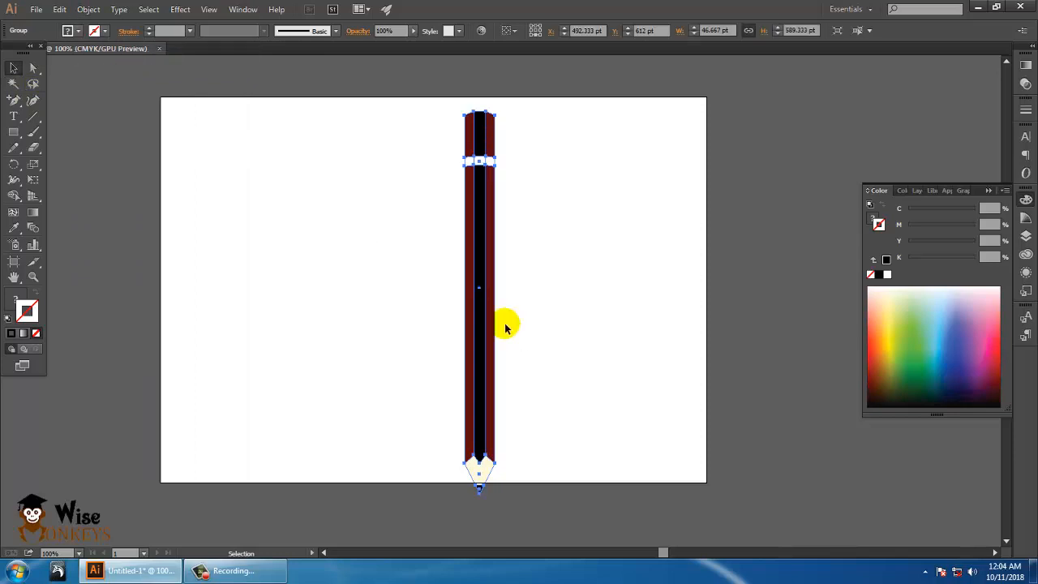
left_click(549, 288)
Step: Narrow the pencil group to about 32.5 pt with Free Transform, rotate it diagonally with the tip at lower left, then deselect
left_click(481, 274)
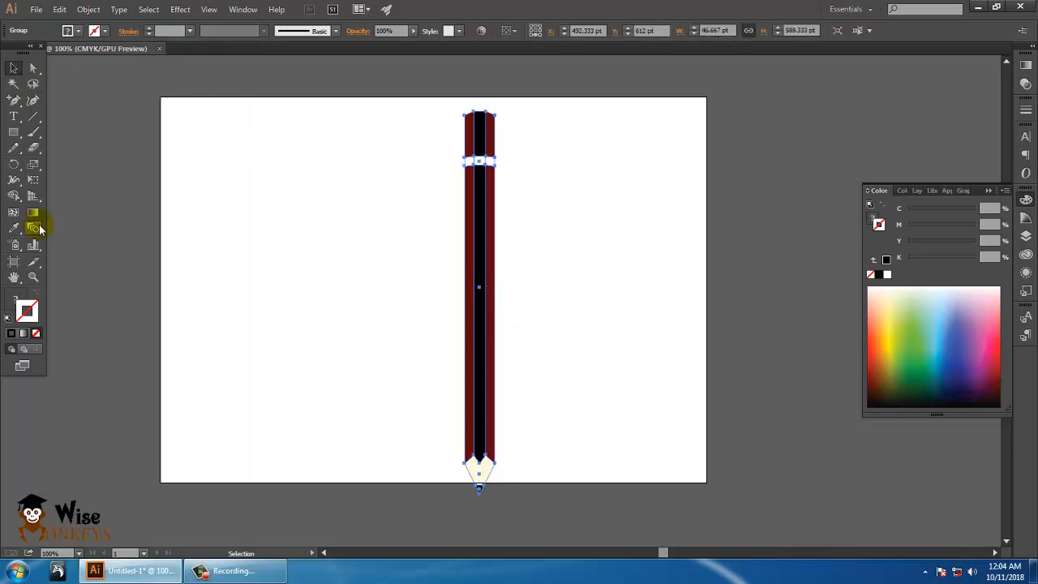
left_click(29, 184)
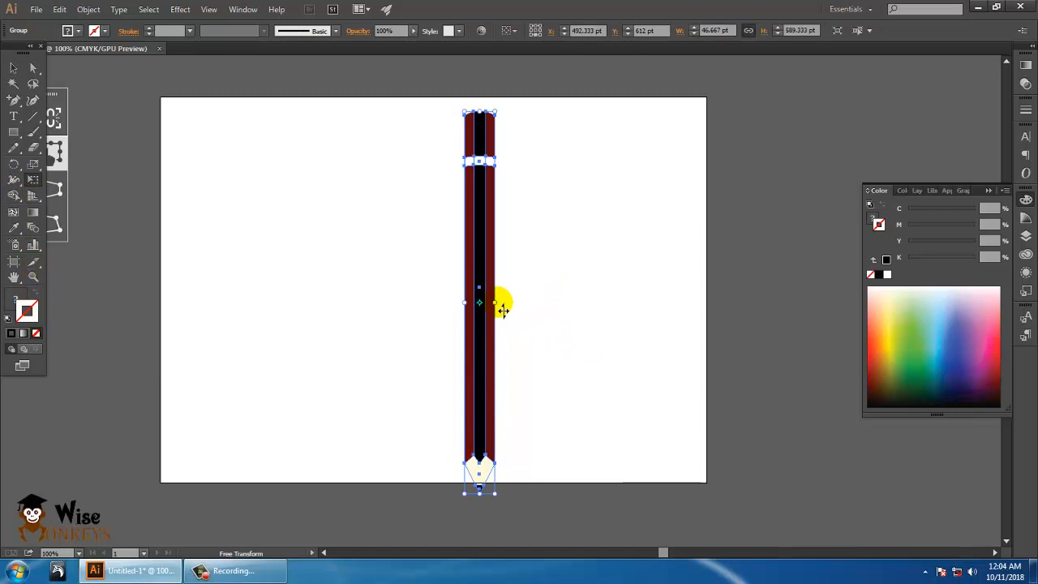
left_click_drag(502, 311, 492, 302)
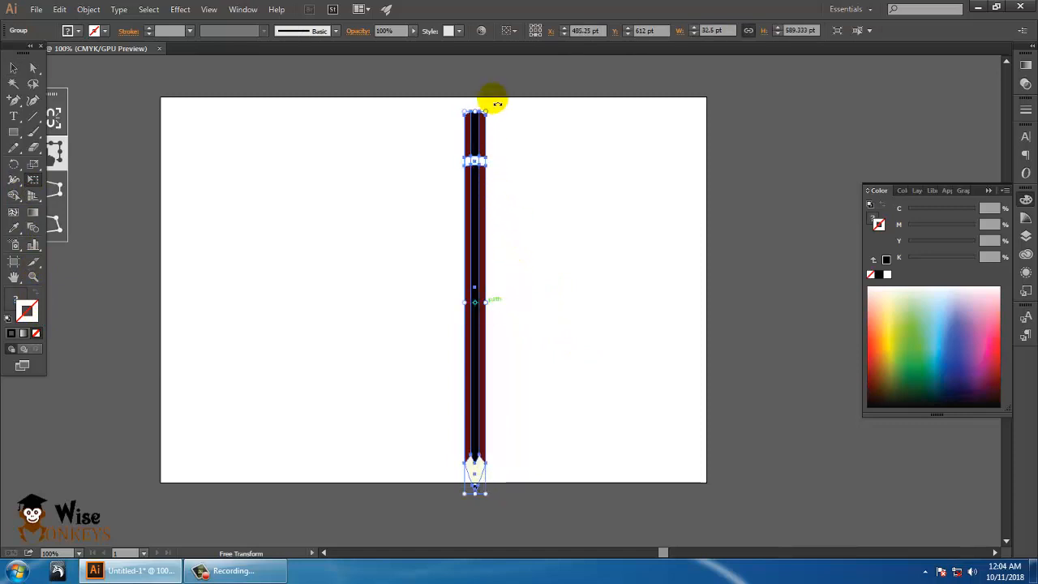
mouse_move(507, 119)
left_mouse_down()
mouse_move(559, 190)
mouse_move(577, 234)
mouse_move(559, 238)
mouse_move(646, 176)
mouse_move(649, 158)
left_mouse_up()
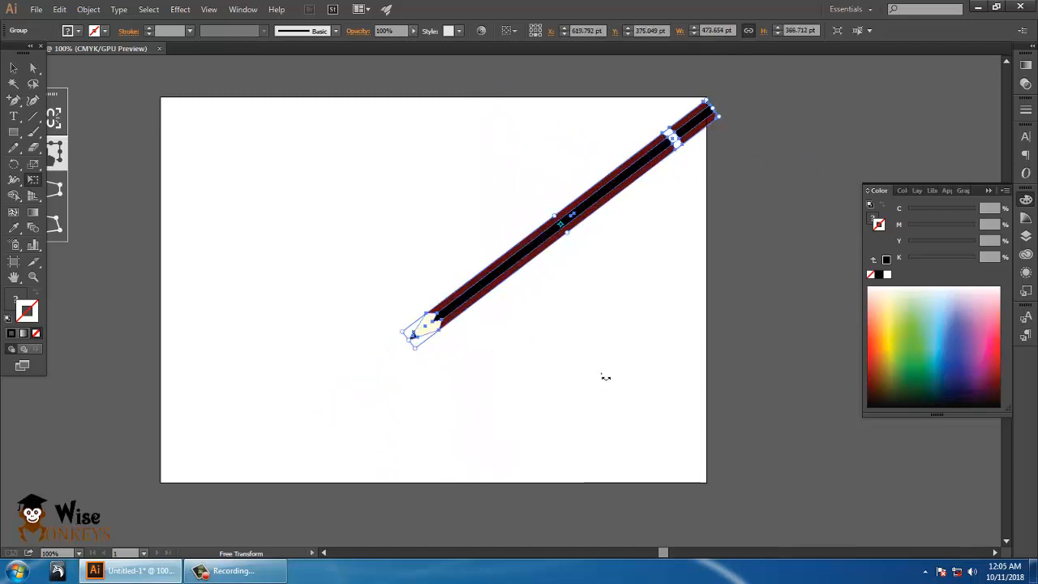
left_click(15, 71)
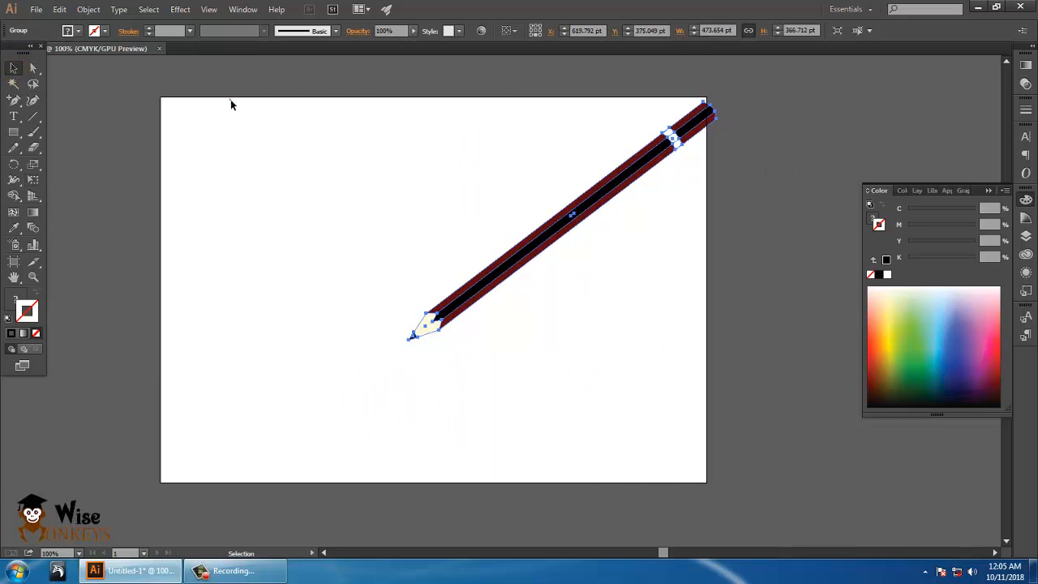
left_click(231, 99)
Step: Move the pencil group up and to the right so its upper end extends beyond the artboard's right edge, then deselect
scroll(515, 309, "up", 3)
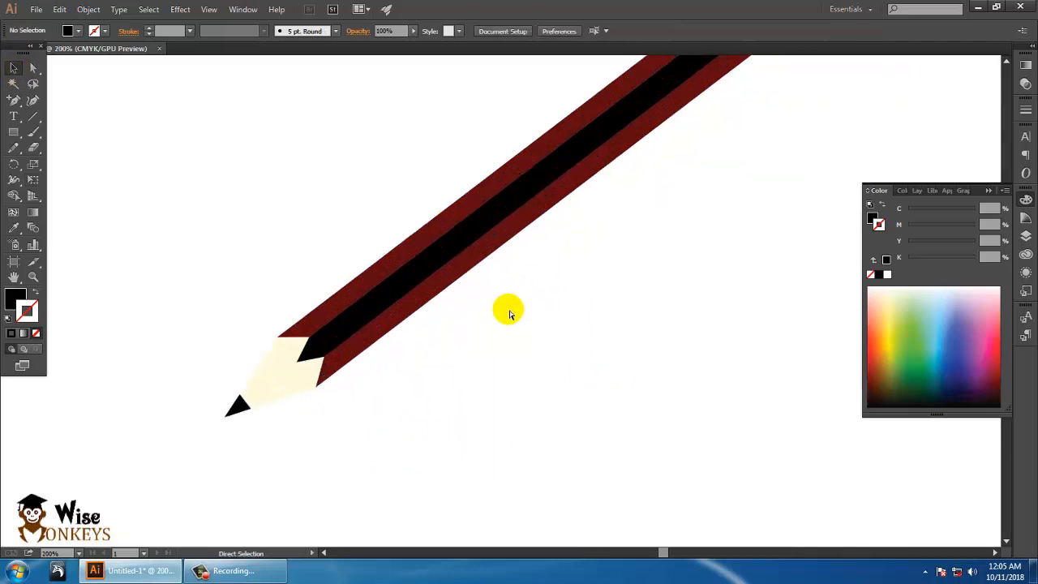
left_click_drag(537, 308, 550, 385)
mouse_move(635, 245)
left_mouse_down()
mouse_move(493, 346)
mouse_move(855, 181)
left_mouse_up()
mouse_move(495, 348)
left_mouse_down()
mouse_move(684, 106)
mouse_move(726, 78)
left_mouse_up()
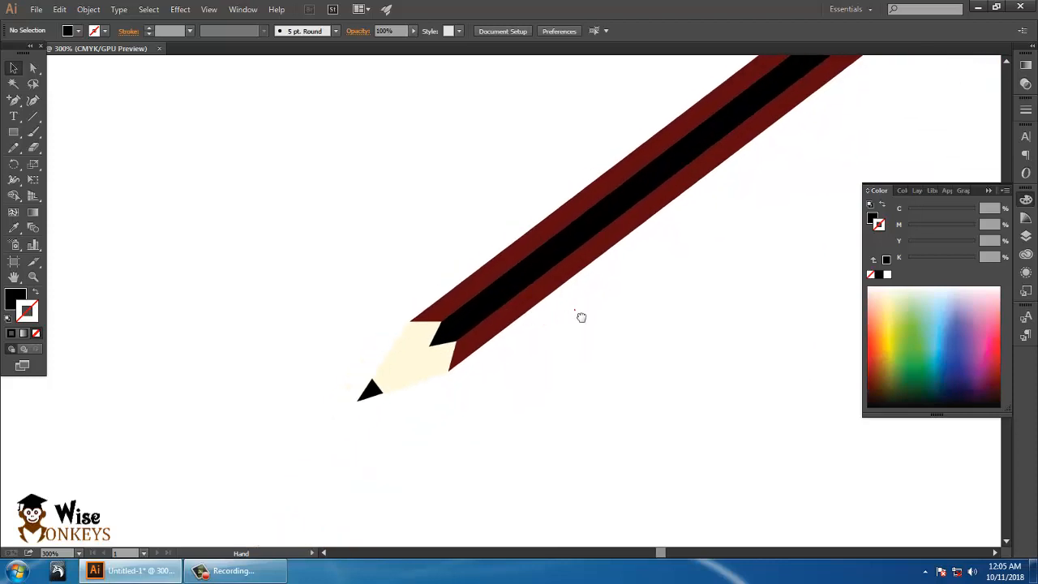
left_click_drag(582, 316, 547, 343)
key("ctrl+minus")
key("ctrl+minus")
key("ctrl+minus")
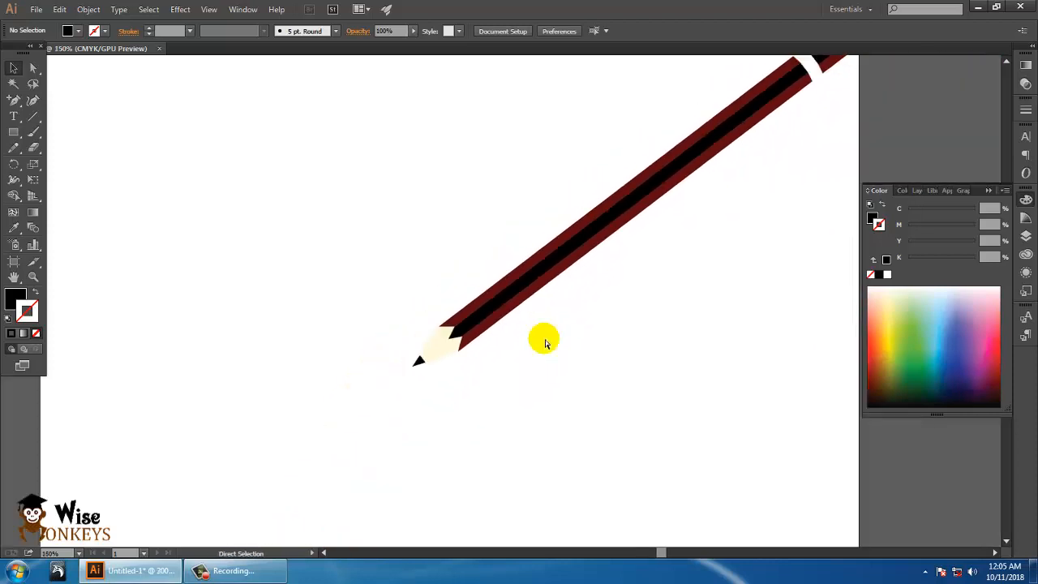
left_click_drag(517, 271, 583, 246)
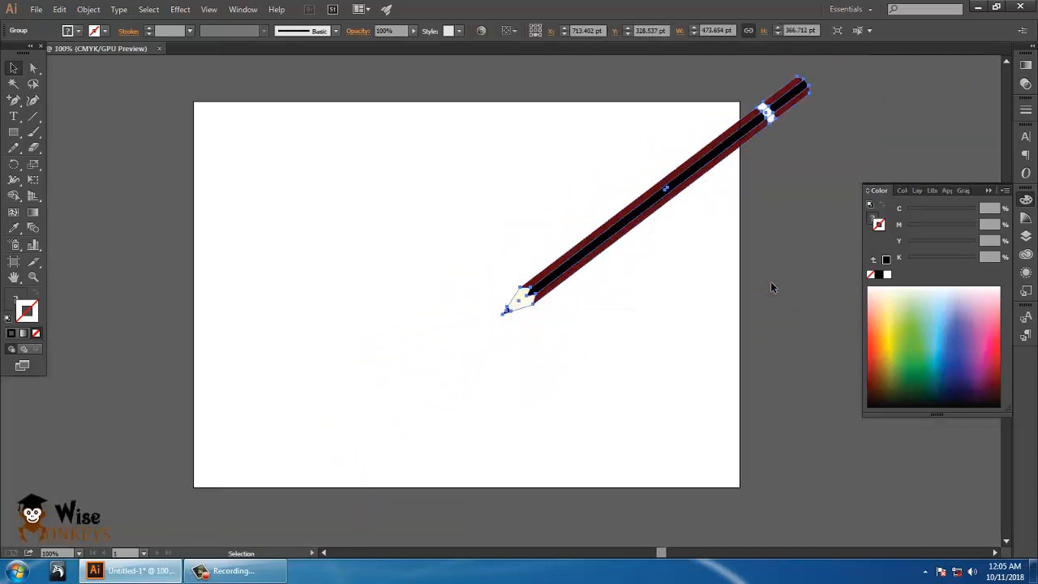
left_click(771, 287)
Step: Draw an S-shaped Pen path from the artboard's upper-left corner to the pencil's tip, with a black stroke and no fill
left_click_drag(16, 108, 56, 103)
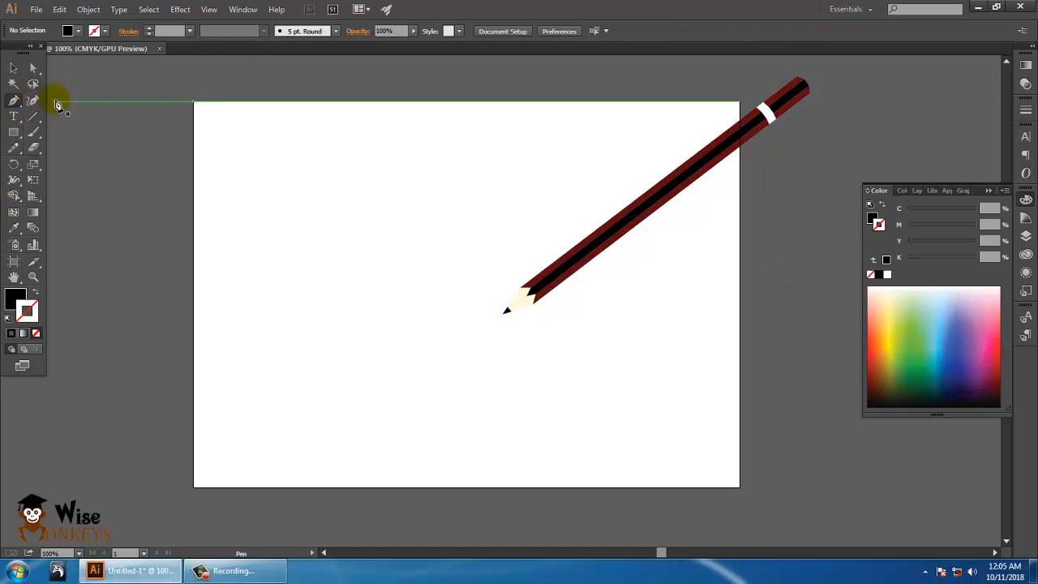
left_click(197, 124)
left_click_drag(301, 284, 293, 424)
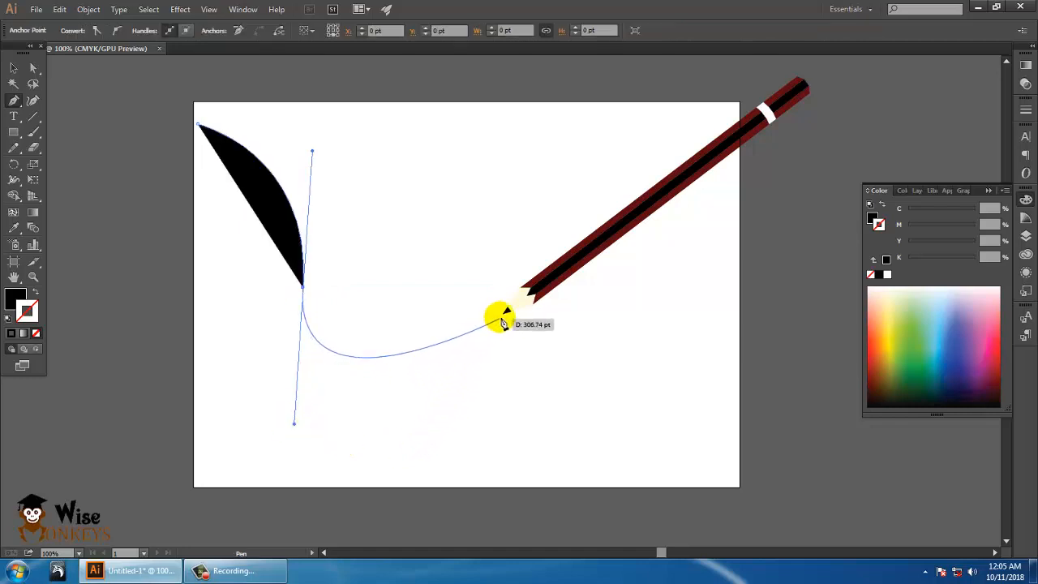
left_click(501, 317)
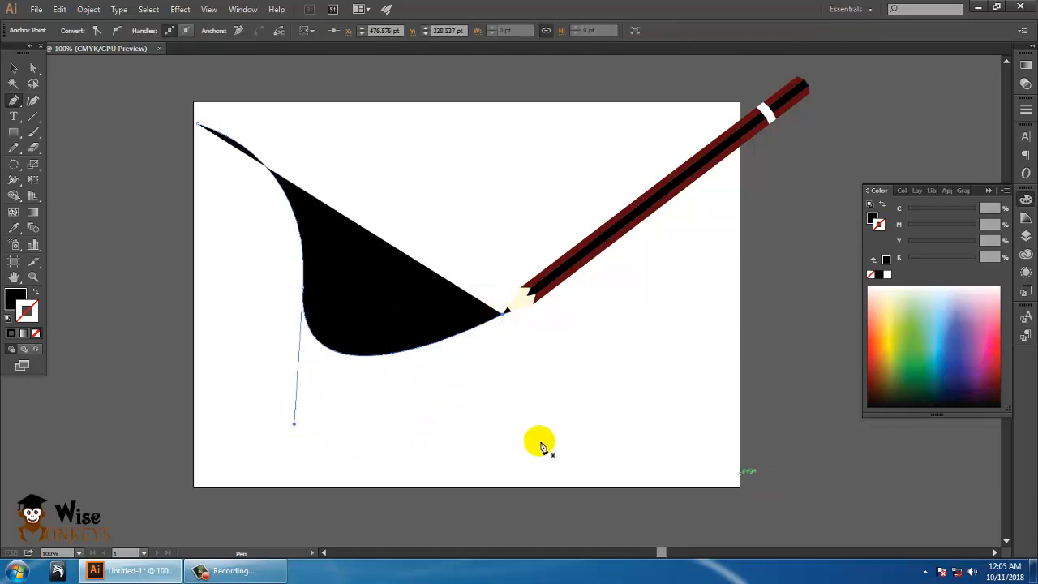
left_click(37, 295)
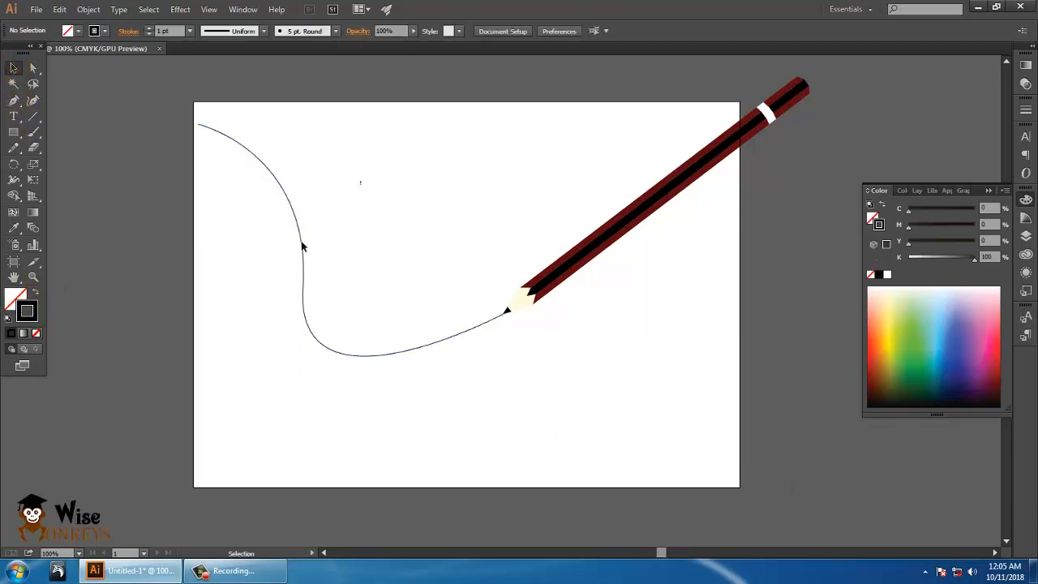
Step: Duplicate the curved path in place and add the text "Pencil For smooth Writing" along the copy with Type on a Path
left_click(359, 178)
left_click(57, 9)
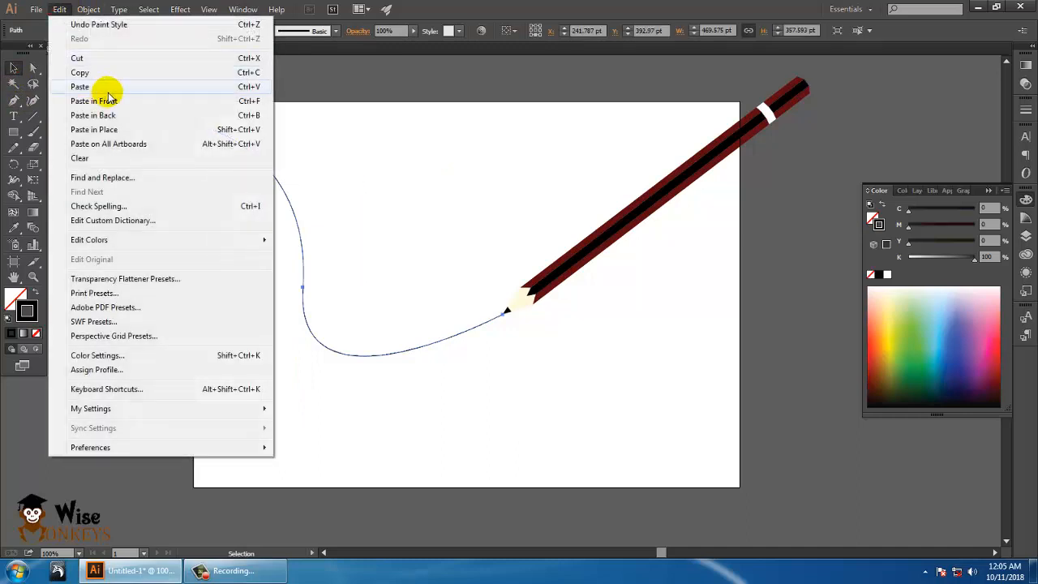
left_click(79, 72)
left_click(59, 9)
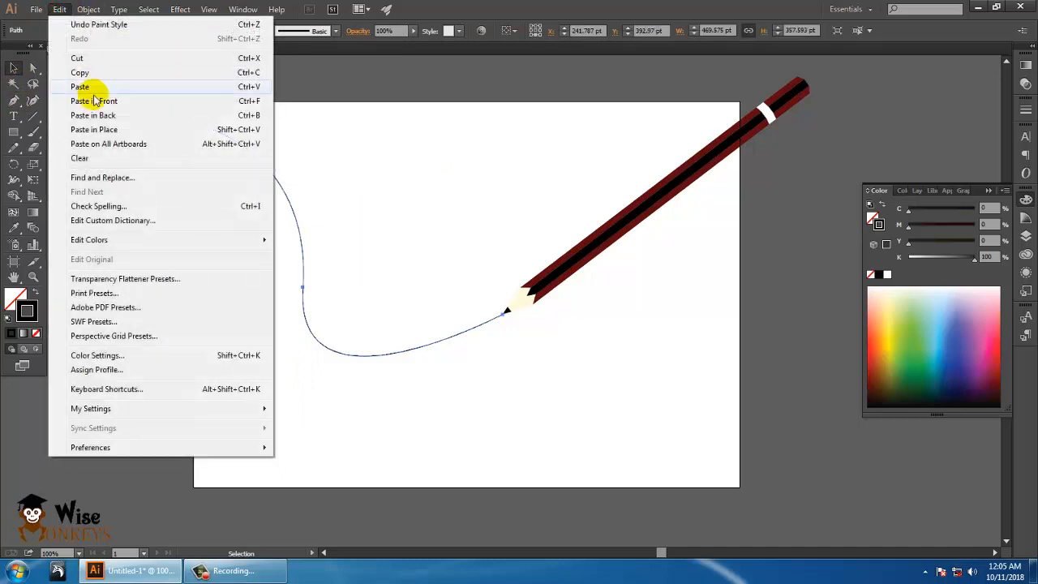
left_click(117, 130)
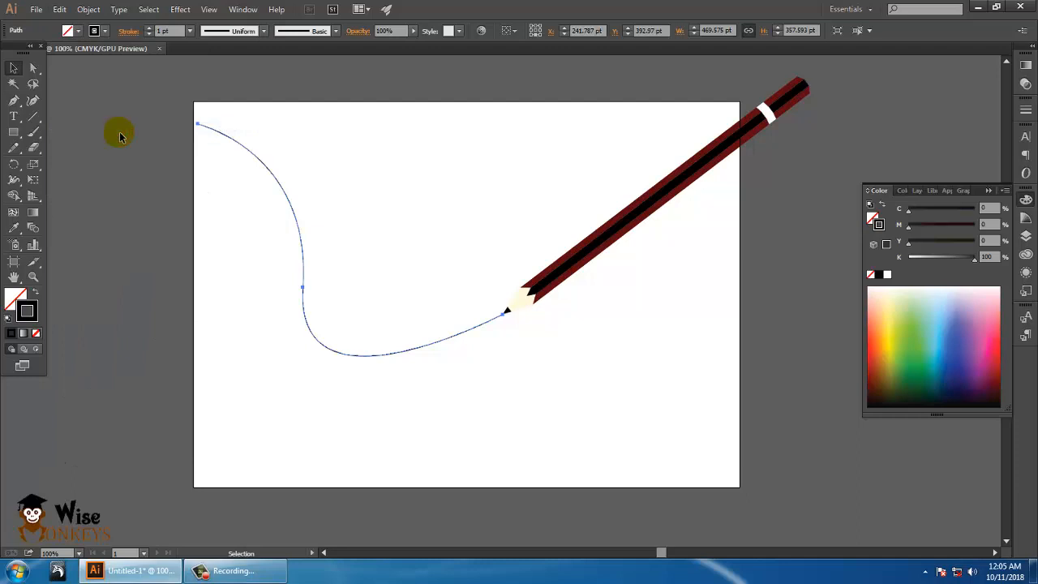
left_click_drag(15, 119, 130, 146)
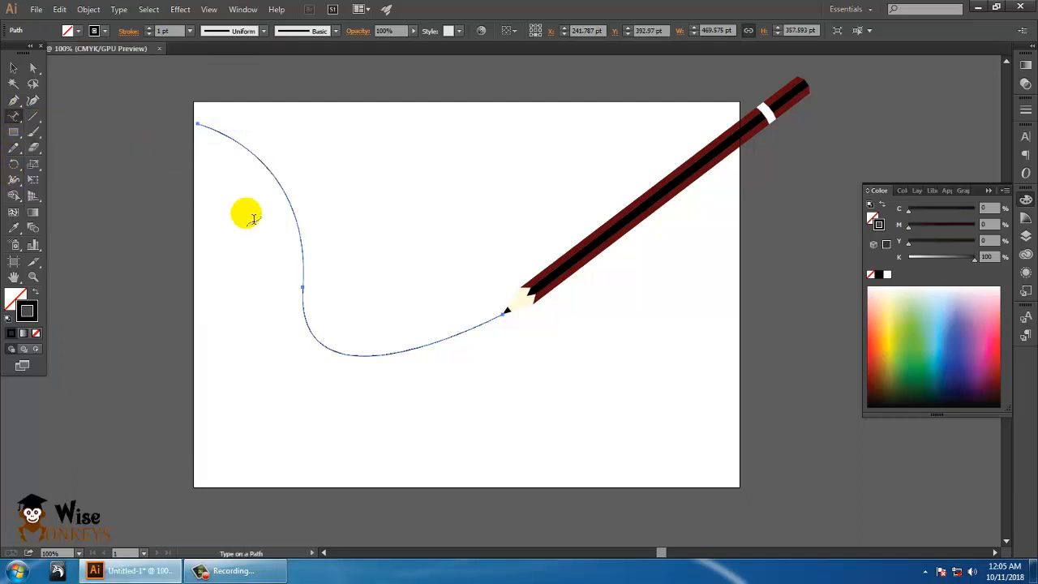
left_click(285, 186)
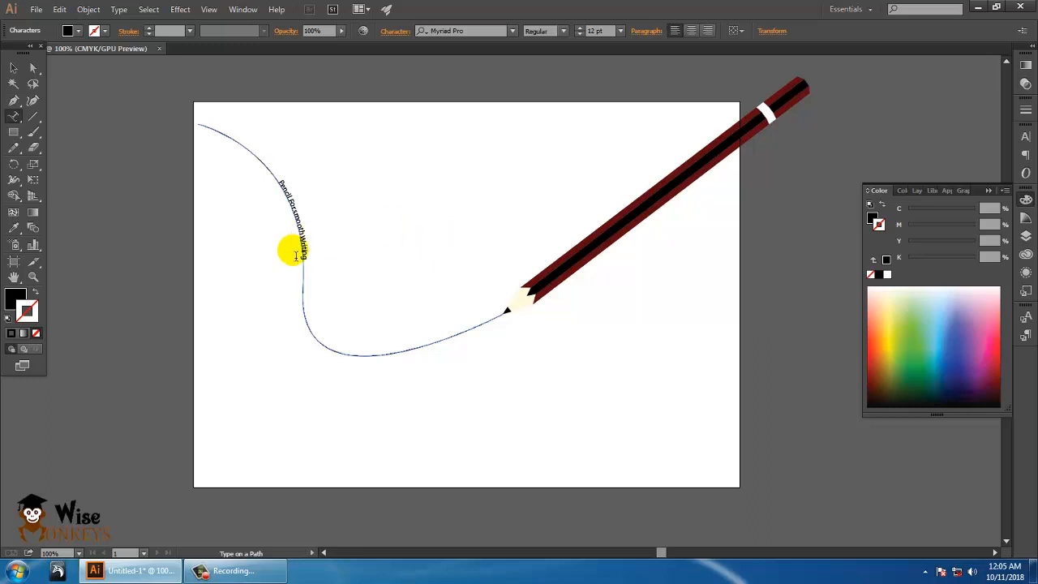
Step: Select the whole text on the curve, set its font size to 42 pt, then deselect it
left_click_drag(276, 208, 255, 174)
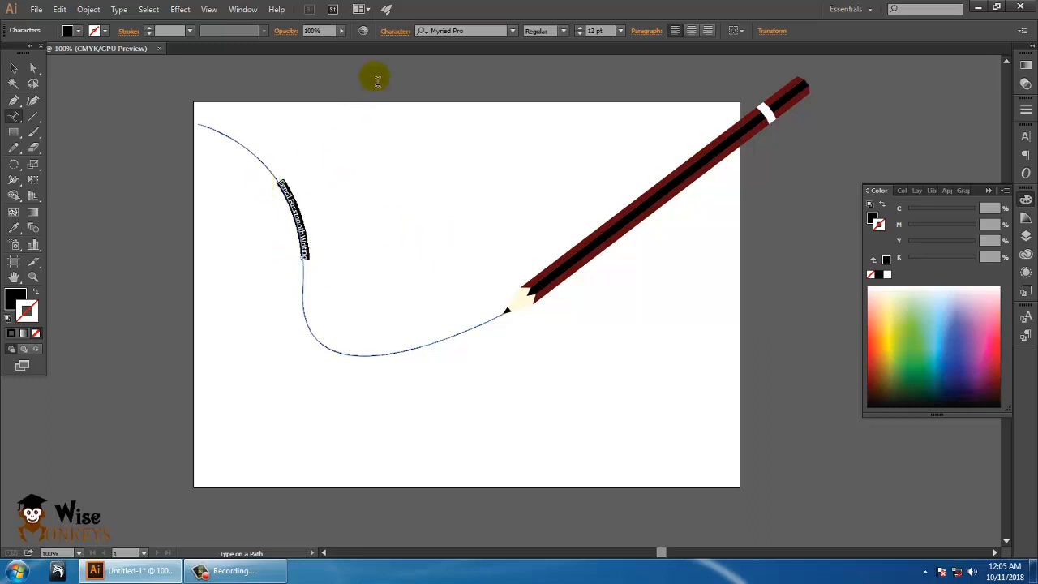
left_click(578, 28)
left_click(578, 27)
left_click(578, 27)
left_click(578, 28)
left_click(578, 27)
left_click(578, 27)
left_click(578, 28)
left_click(578, 27)
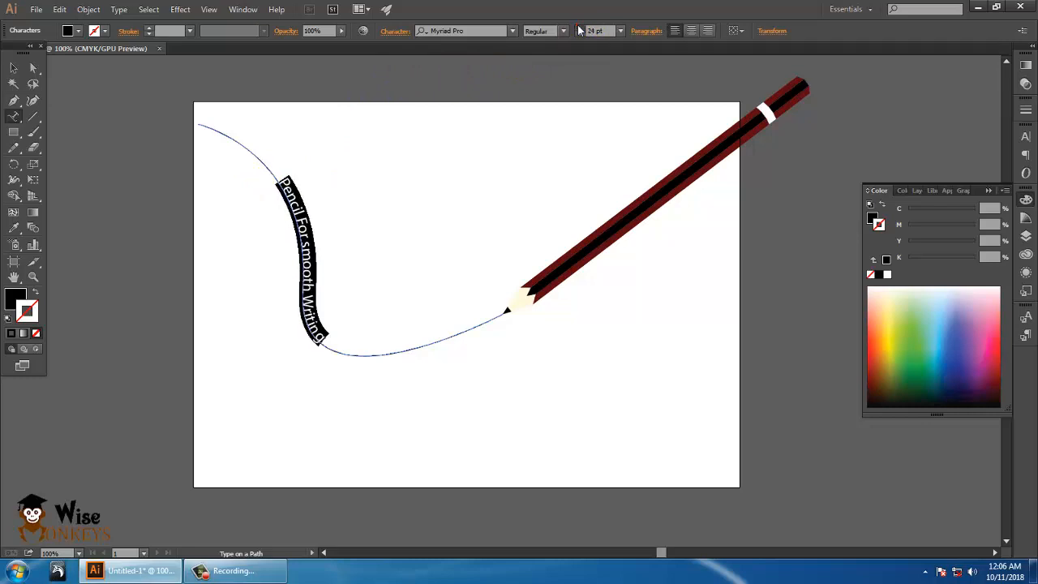
left_click(579, 27)
left_click(578, 27)
left_click(578, 28)
left_click(578, 28)
left_click(578, 27)
left_click(578, 27)
left_click(578, 28)
left_click(578, 27)
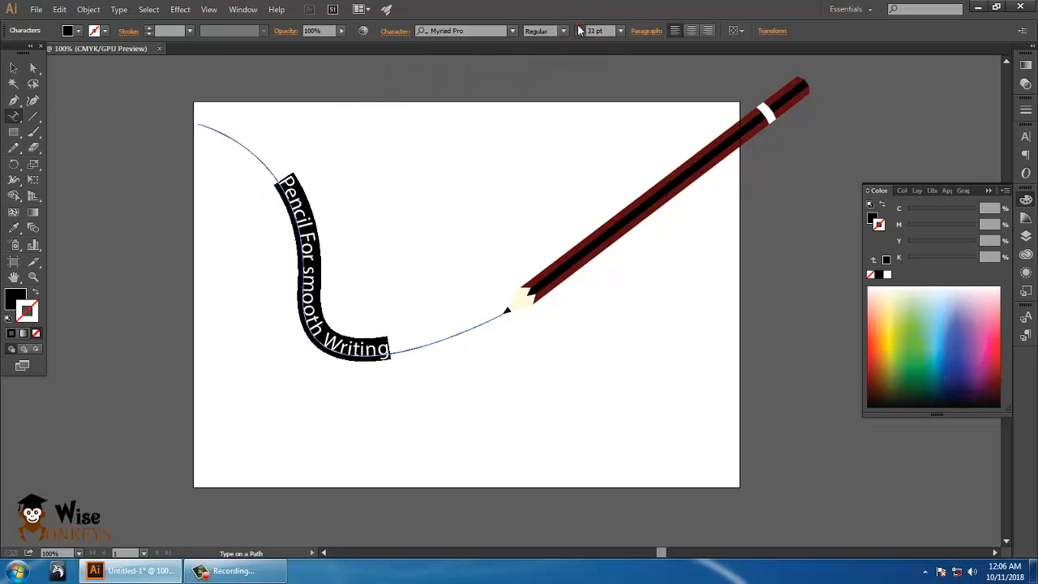
left_click(578, 28)
left_click(578, 27)
left_click(578, 28)
left_click(578, 27)
left_click(579, 27)
left_click(579, 27)
left_click(578, 28)
left_click(579, 28)
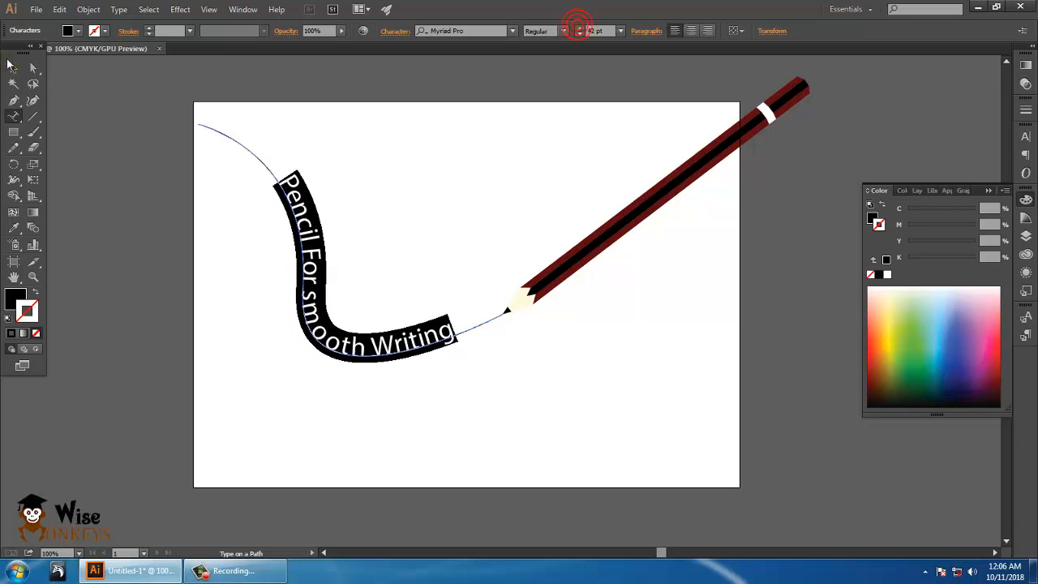
left_click(12, 67)
left_click(369, 436)
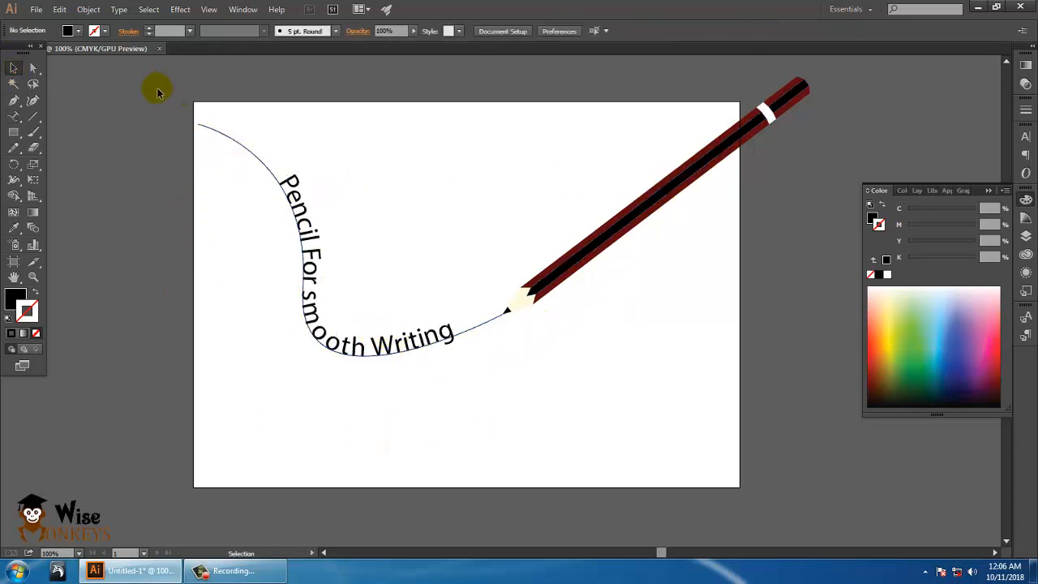
Step: Select the pencil, the curved line and the path text and group them together
mouse_move(378, 233)
left_mouse_down()
mouse_move(816, 371)
mouse_move(811, 399)
left_mouse_up()
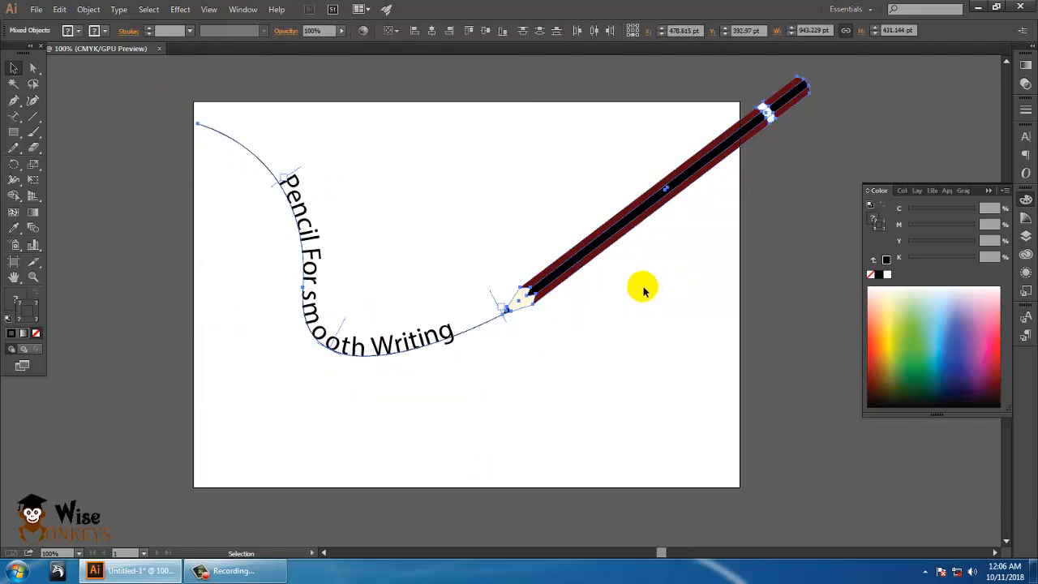
key("ctrl+g")
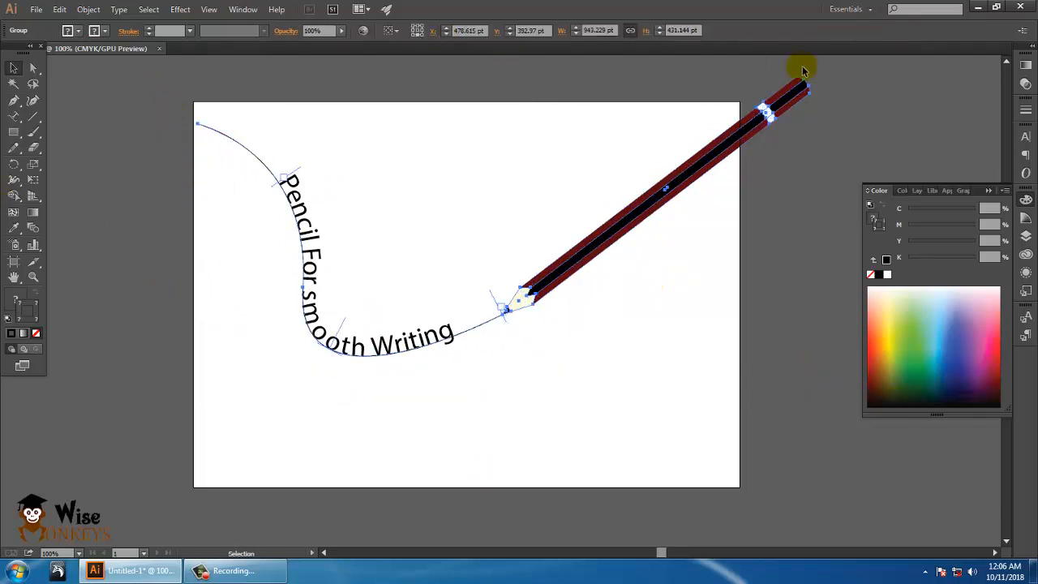
Step: Scale the group to about 876 x 400 pt with Free Transform, move it down and left until the pencil fits inside the artboard, then deselect
left_click(34, 165)
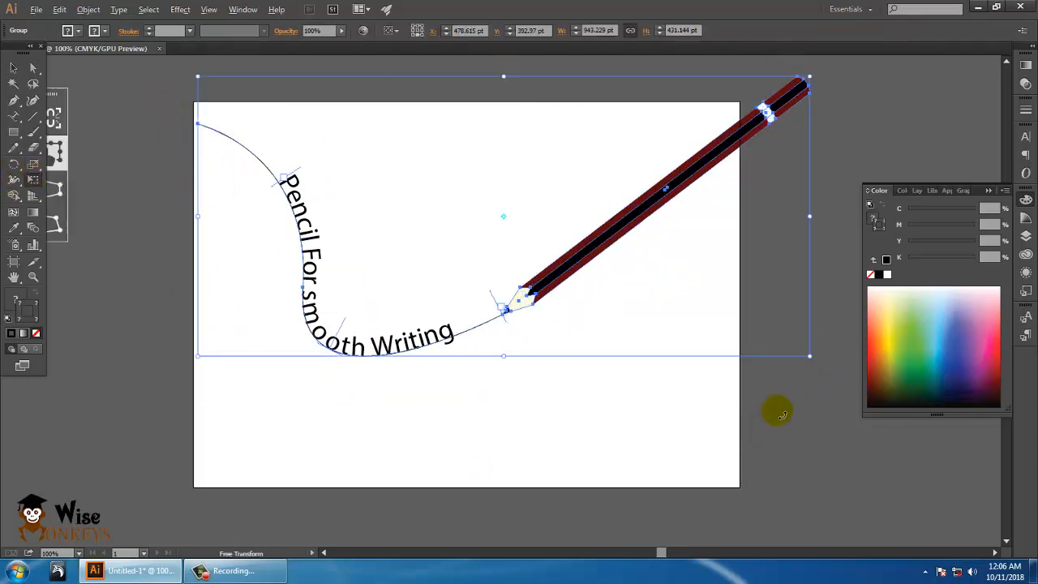
left_click_drag(811, 364, 788, 354)
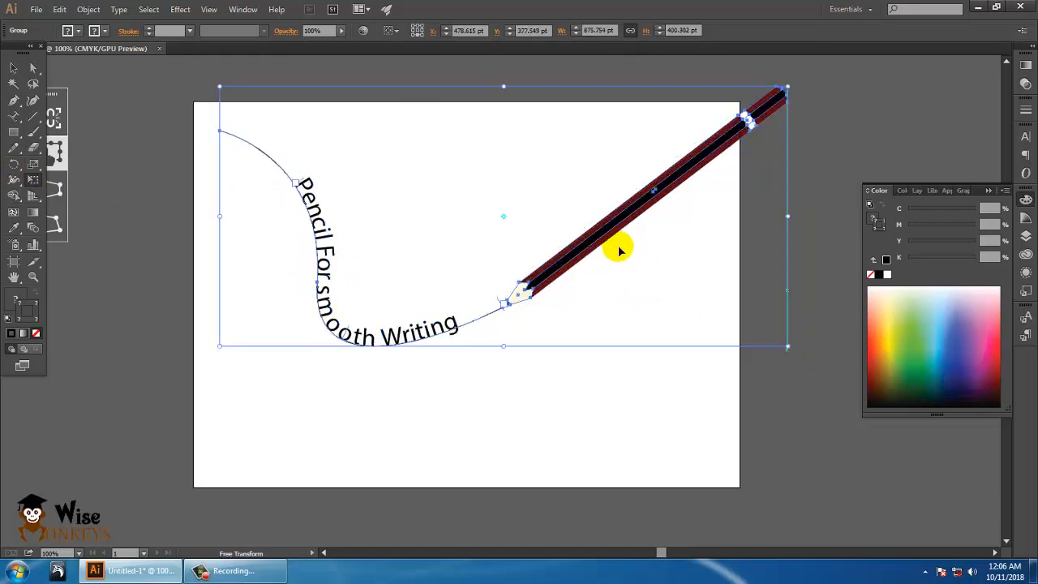
left_click_drag(606, 237, 553, 273)
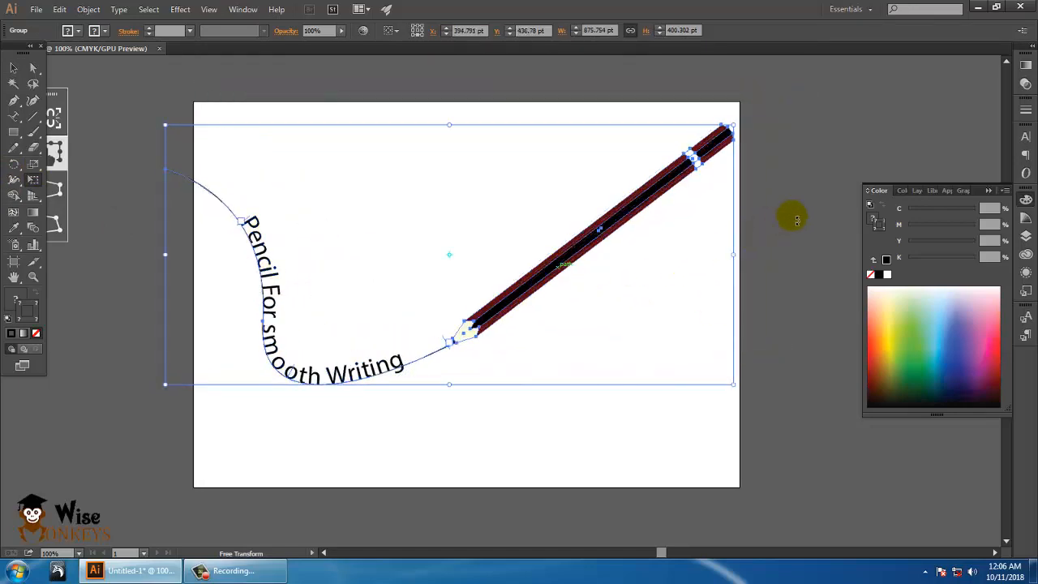
left_click(12, 68)
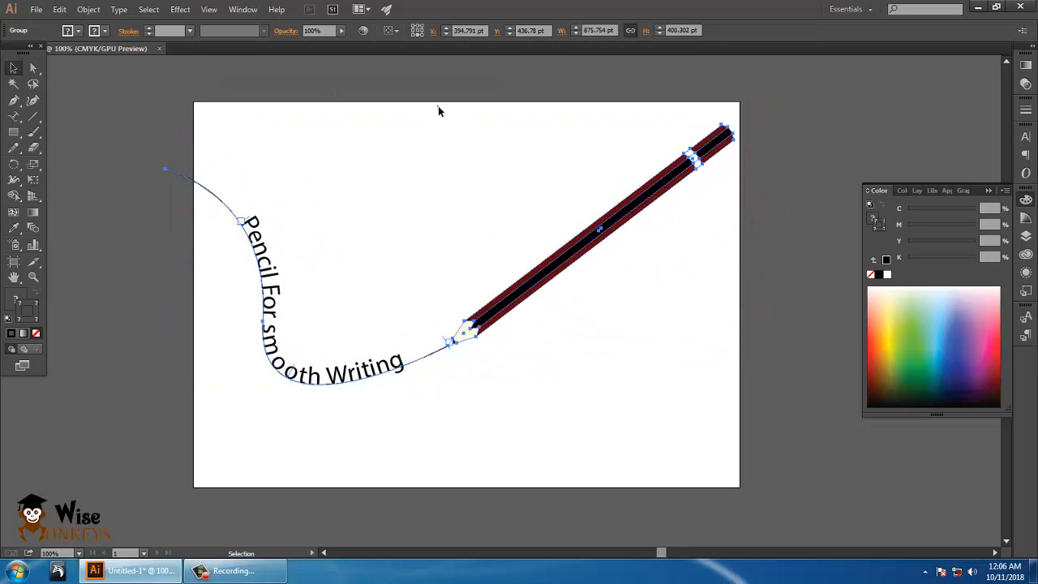
left_click(667, 510)
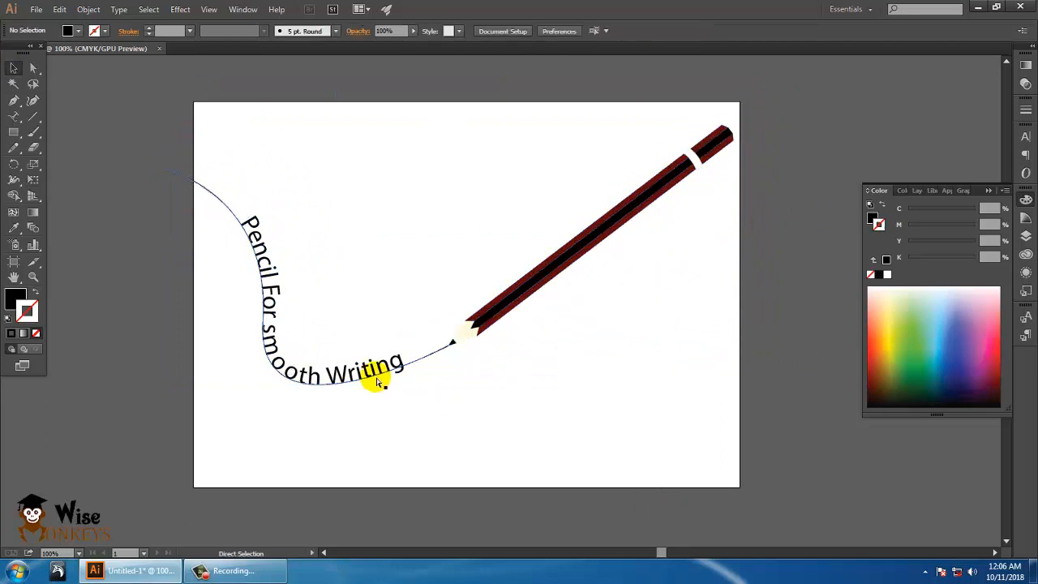
Step: Examine the finished artwork up close, from the path text and pencil tip along the body to the white band, then view the whole artboard
key("ctrl+plus")
key("ctrl+plus")
left_click_drag(243, 327, 574, 385)
mouse_move(438, 330)
left_mouse_down()
mouse_move(502, 380)
mouse_move(570, 488)
left_mouse_up()
mouse_move(665, 363)
left_mouse_down()
mouse_move(544, 317)
mouse_move(445, 219)
left_mouse_up()
left_click_drag(654, 336, 343, 330)
left_click_drag(567, 256, 397, 440)
left_click_drag(324, 427, 558, 273)
left_click_drag(482, 357, 611, 249)
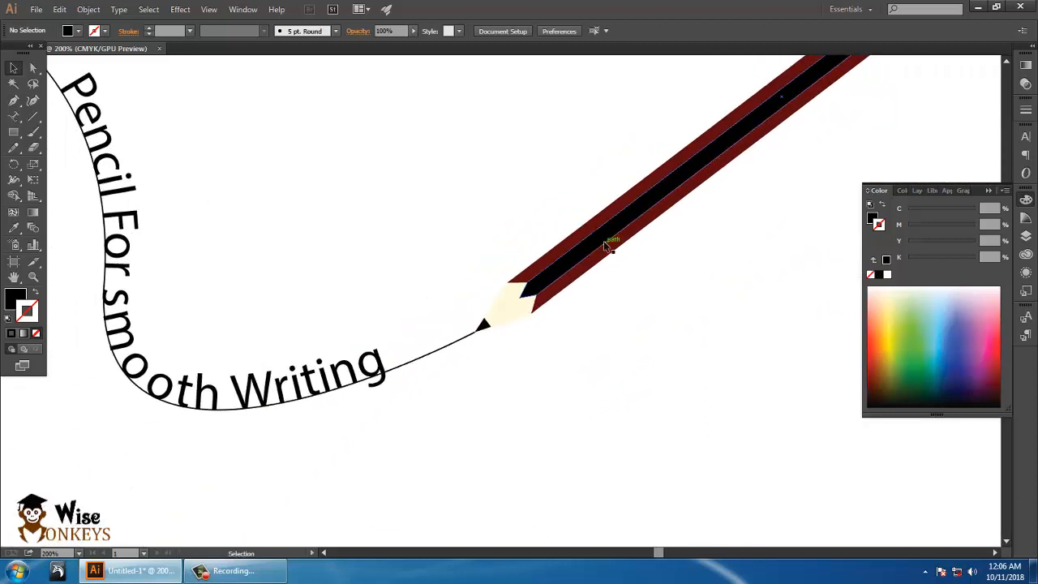
key("ctrl+plus")
key("ctrl+plus")
key("ctrl+plus")
key("ctrl+plus")
key("ctrl+plus")
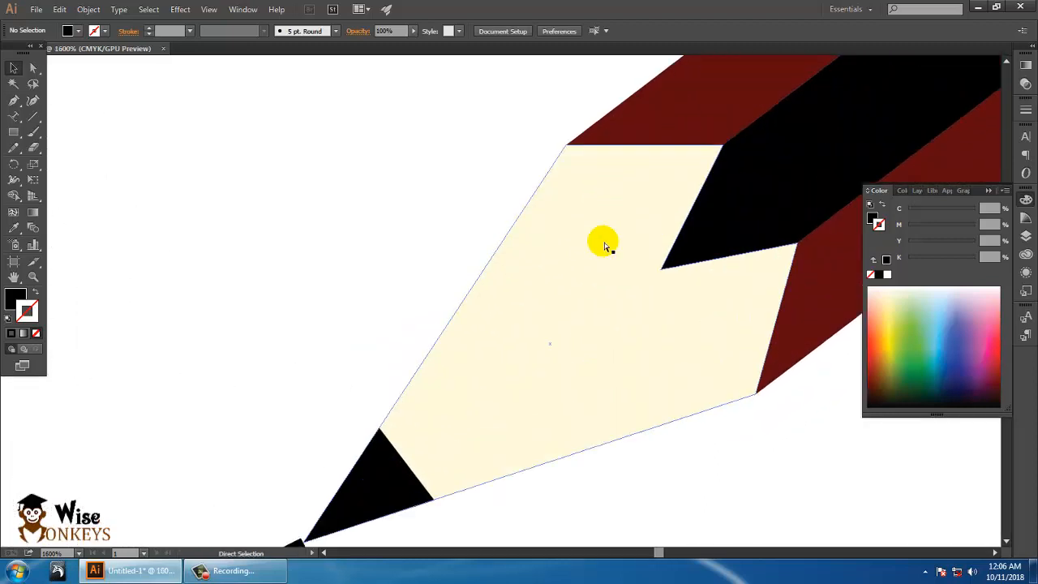
key("ctrl+minus")
left_click_drag(679, 195, 178, 463)
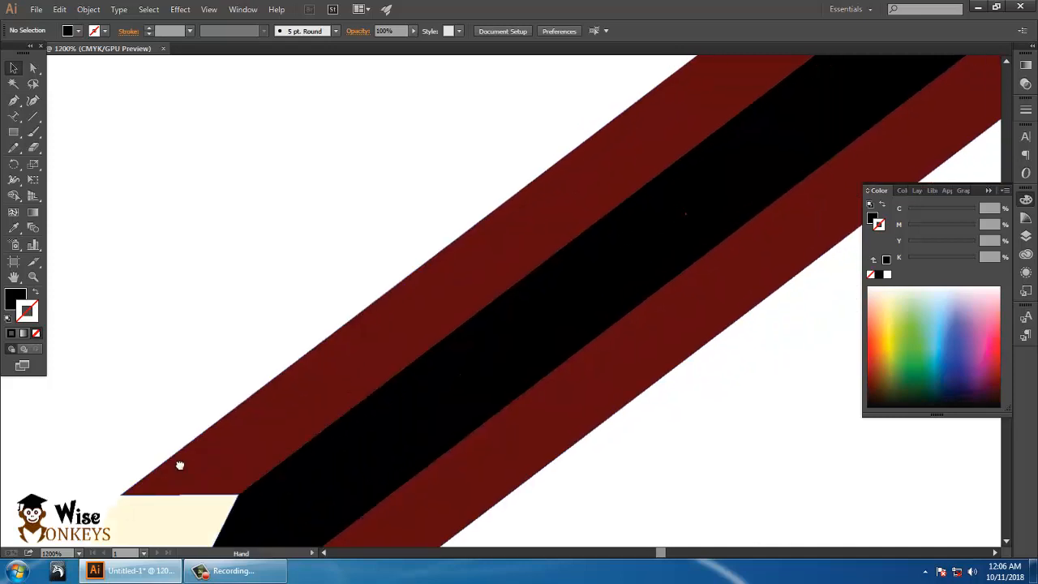
left_click_drag(698, 178, 325, 373)
left_click_drag(689, 235, 415, 422)
mouse_move(815, 97)
left_mouse_down()
mouse_move(702, 254)
mouse_move(559, 365)
left_mouse_up()
left_click_drag(809, 240, 244, 494)
left_click_drag(654, 216, 646, 243)
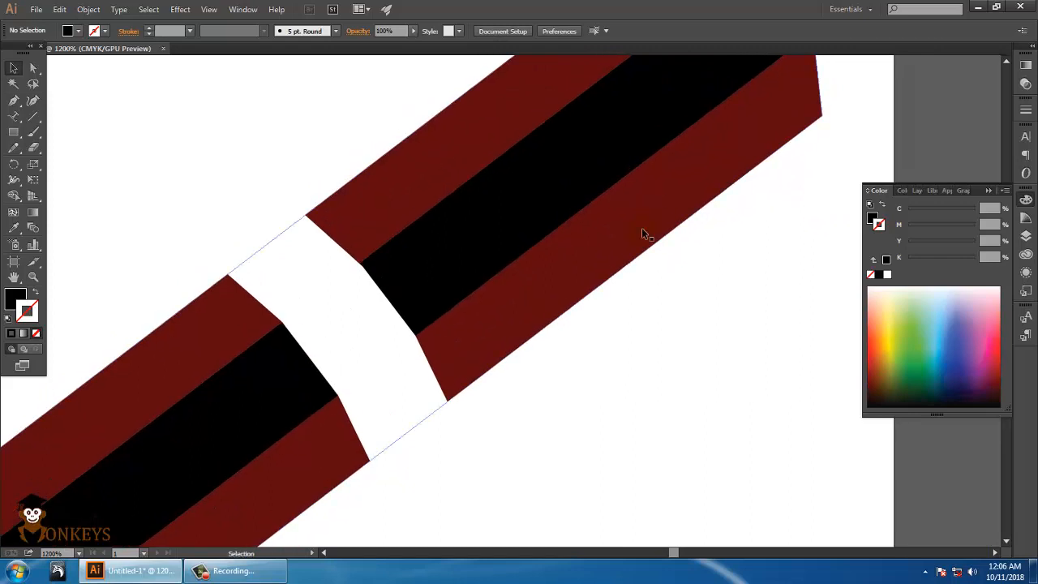
key("ctrl+0")
key("ctrl+minus")
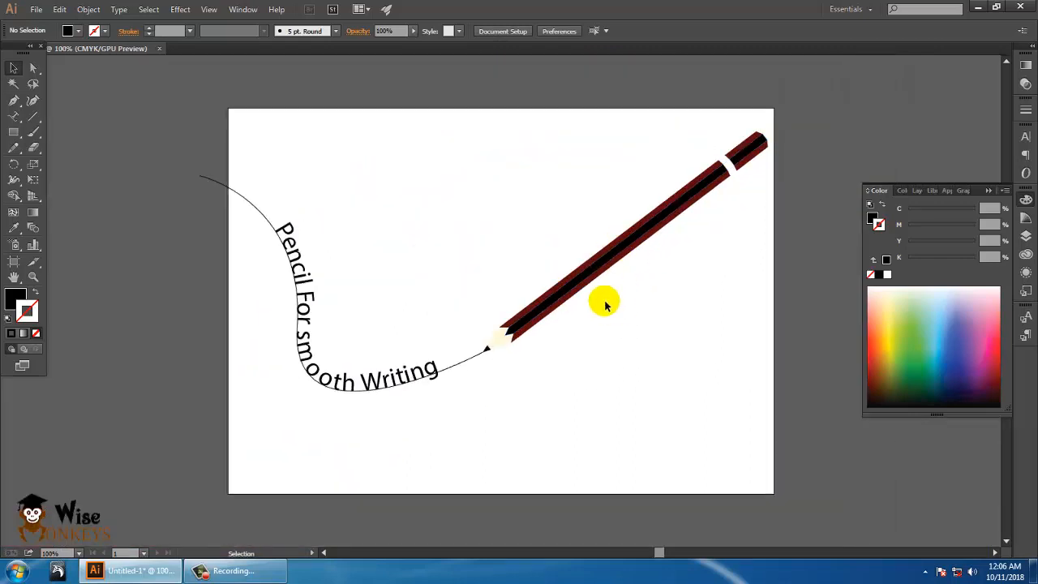
left_click(596, 273)
left_click(666, 330)
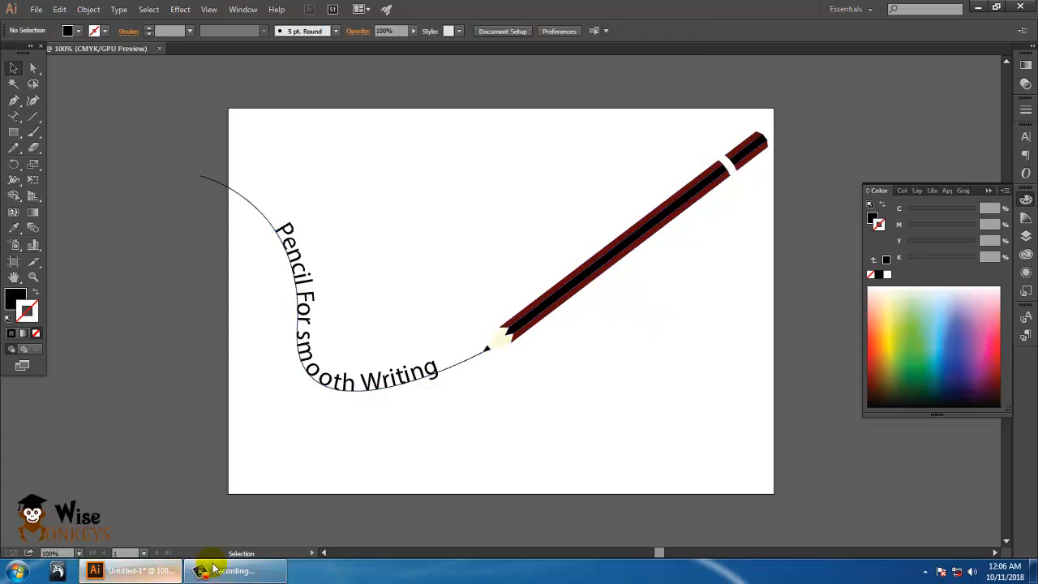
left_click(237, 572)
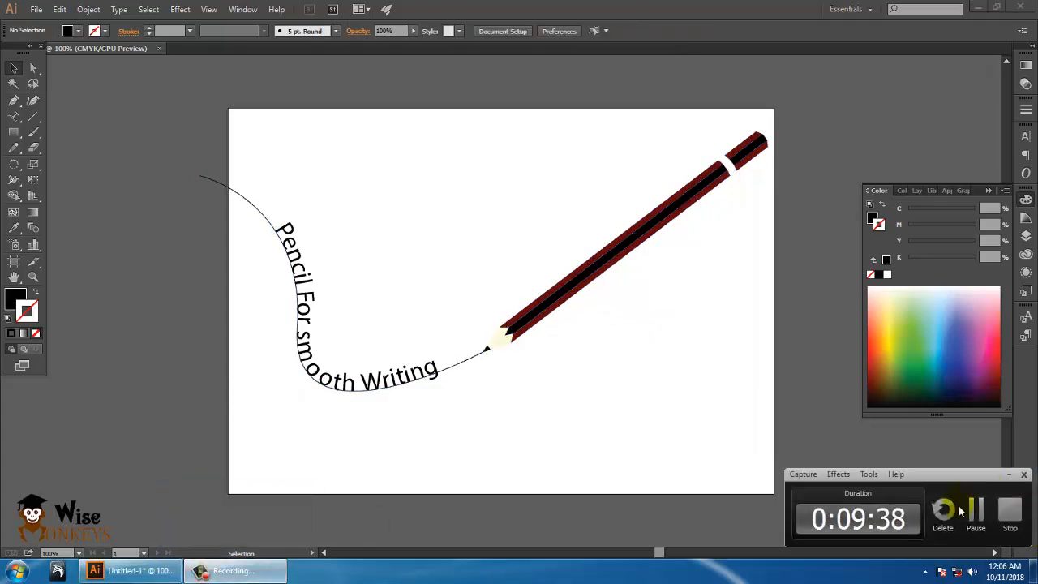
left_click(1011, 515)
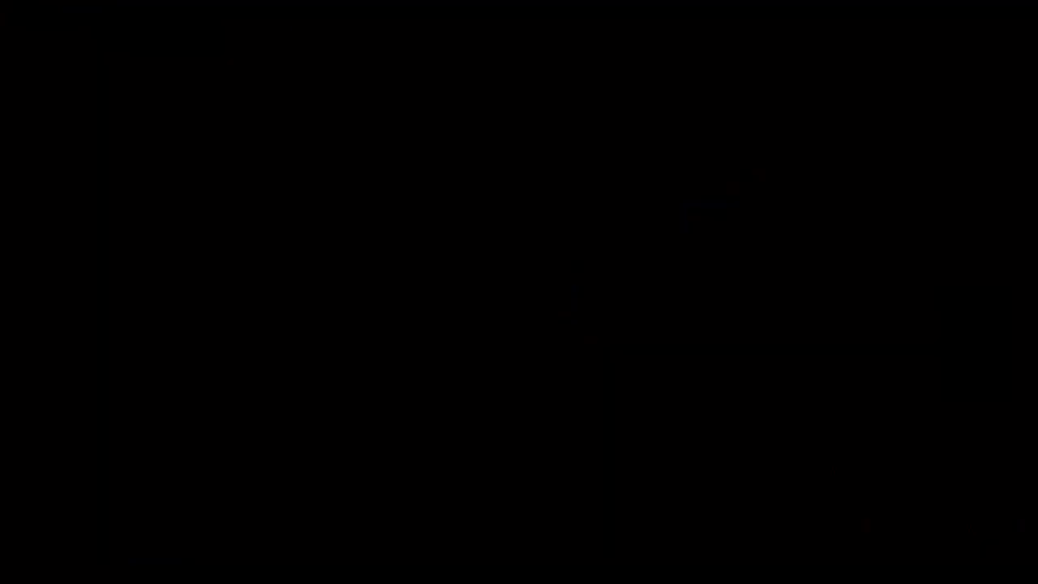